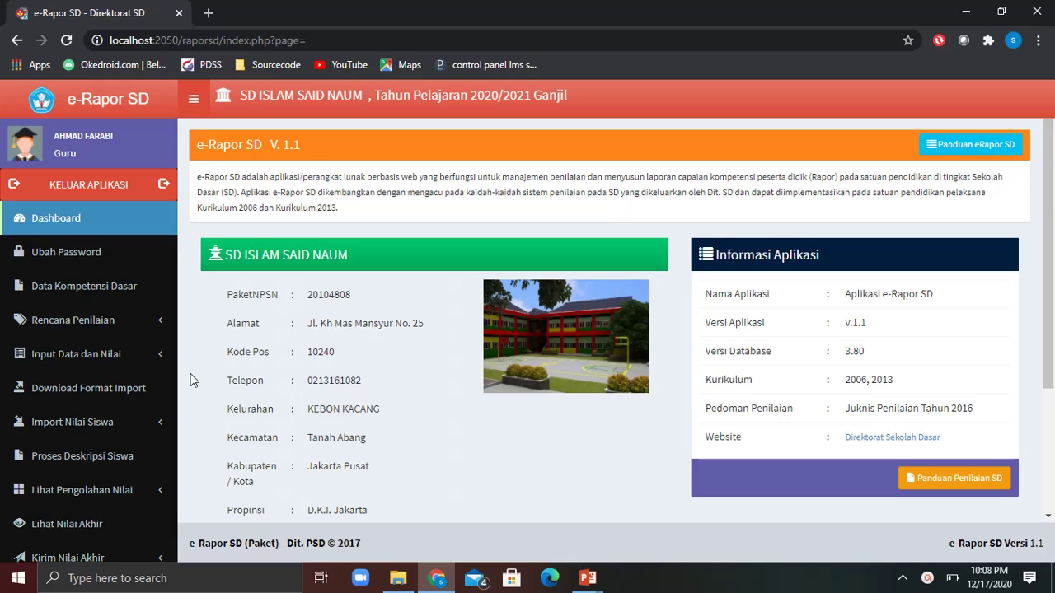
- Show the import format downloads for Kelas 5 A and the subject Pendidikan Jasmani, Olahraga, dan Kesehatan
{"action": "left_click", "coordinate": [64, 394]}
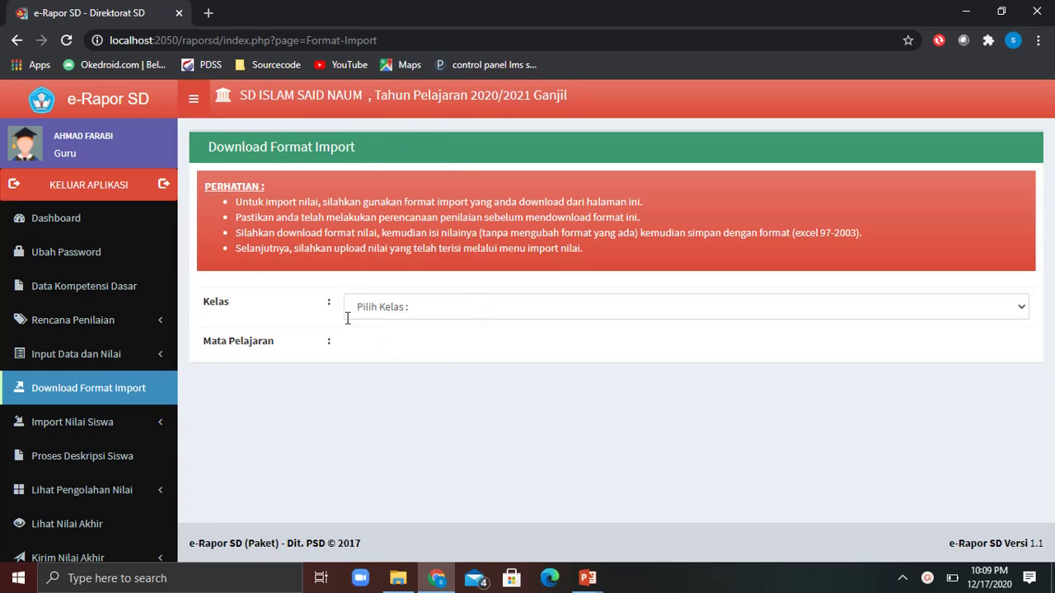
{"action": "left_click", "coordinate": [392, 308]}
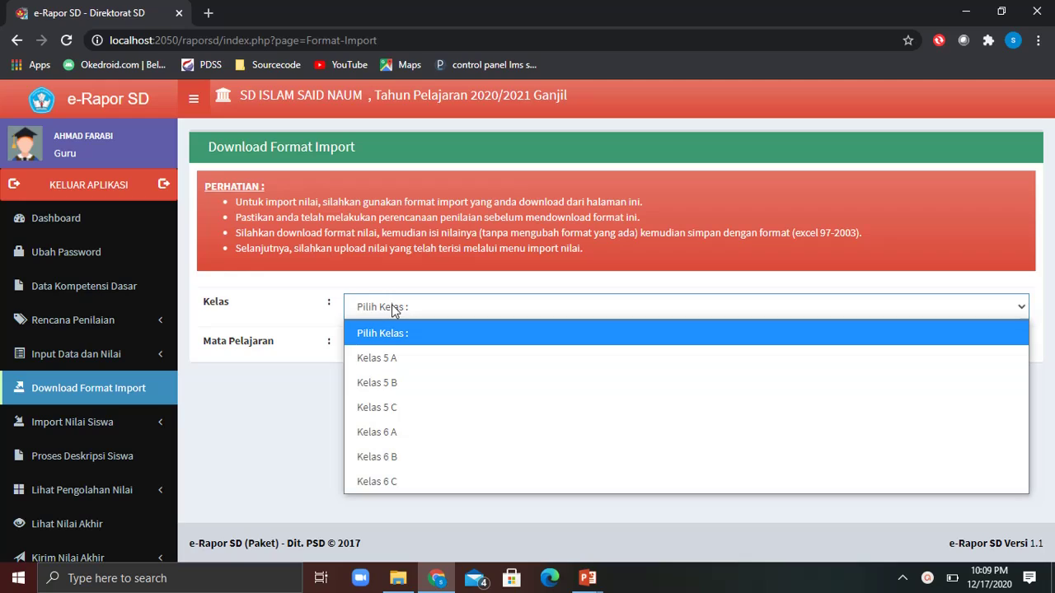
{"action": "left_click", "coordinate": [367, 361]}
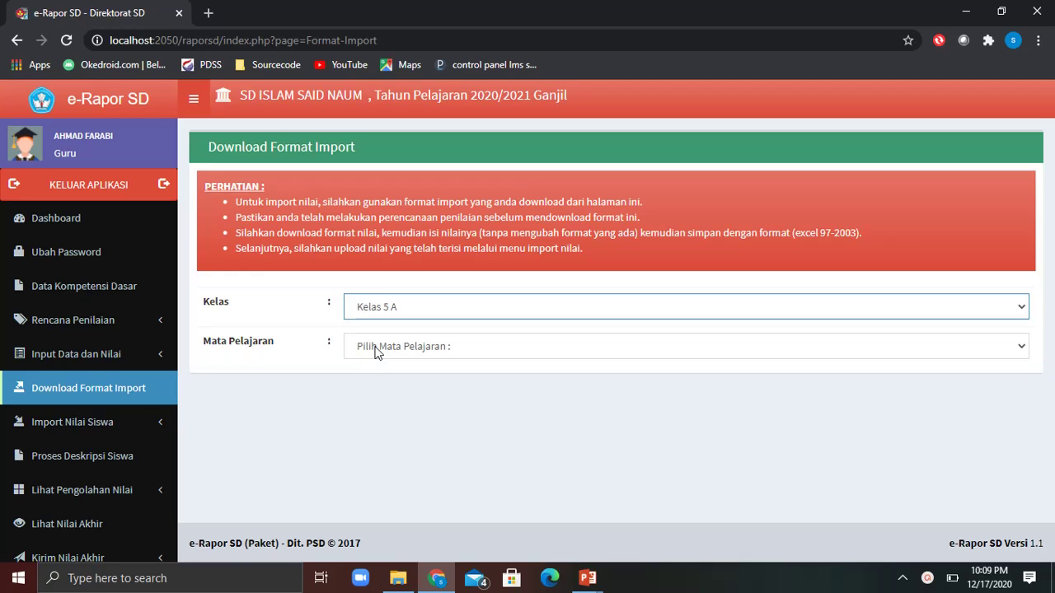
{"action": "left_click", "coordinate": [376, 352]}
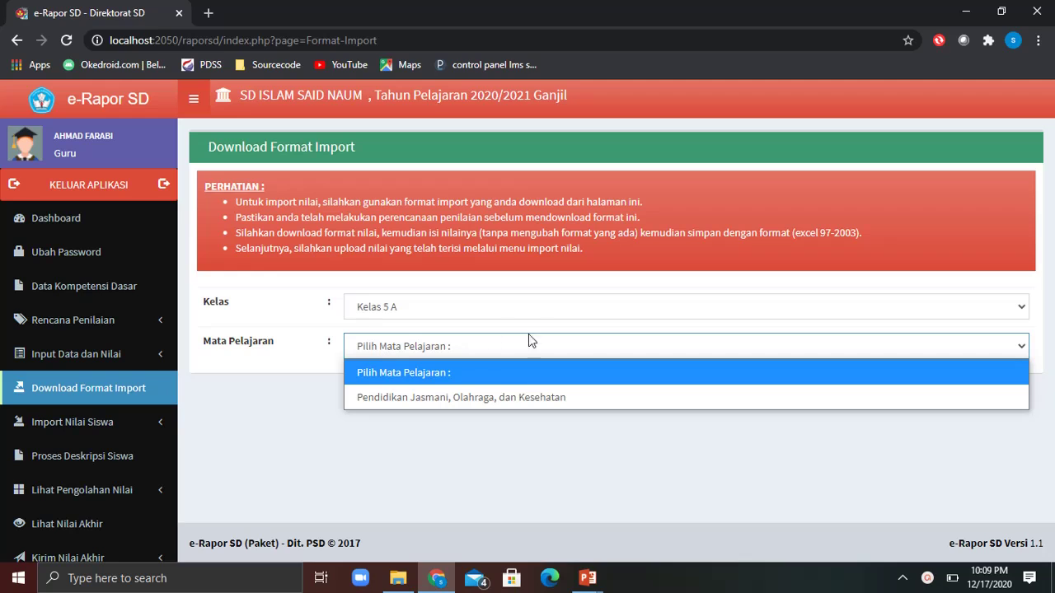
{"action": "left_click", "coordinate": [385, 400]}
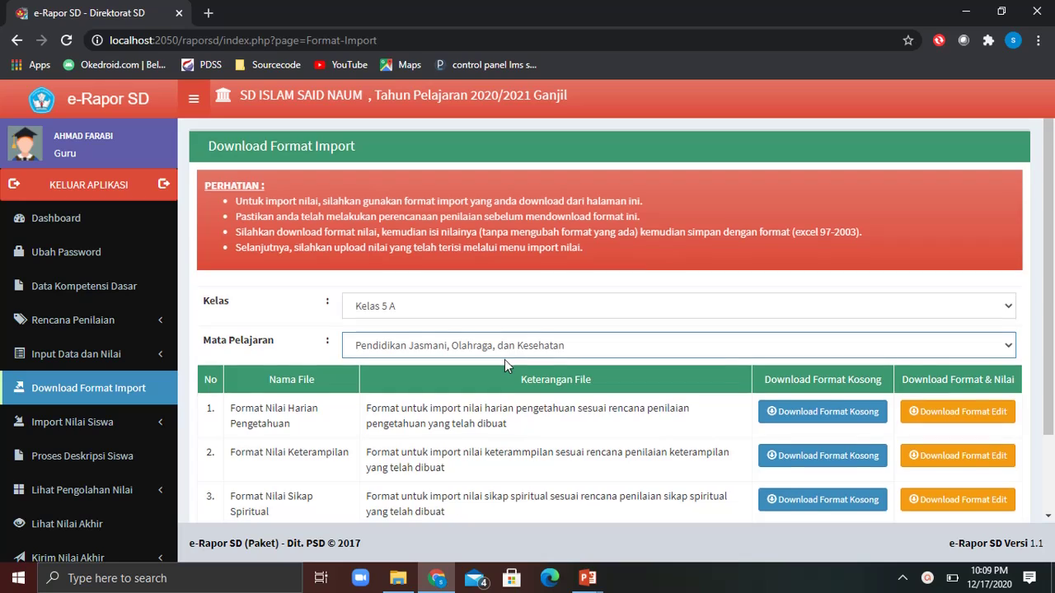
- Download the blank Format Nilai Harian Pengetahuan as F_KD_Peng_PJOK (Kelas 5 A).xls into the Downloads folder
{"action": "scroll", "coordinate": [504, 359], "scroll_direction": "down", "scroll_amount": 1}
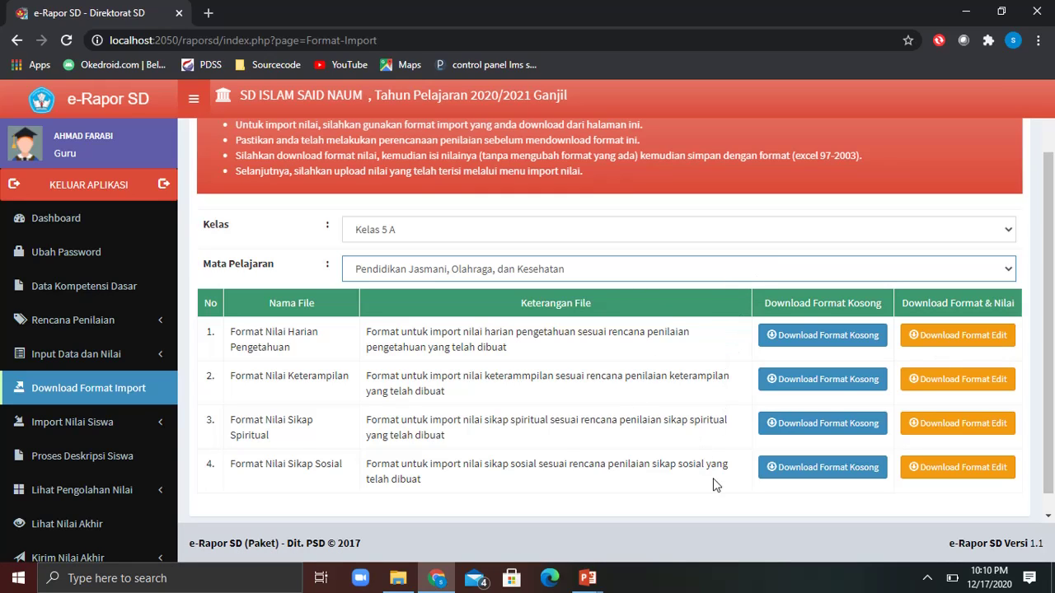
{"action": "left_click", "coordinate": [813, 343]}
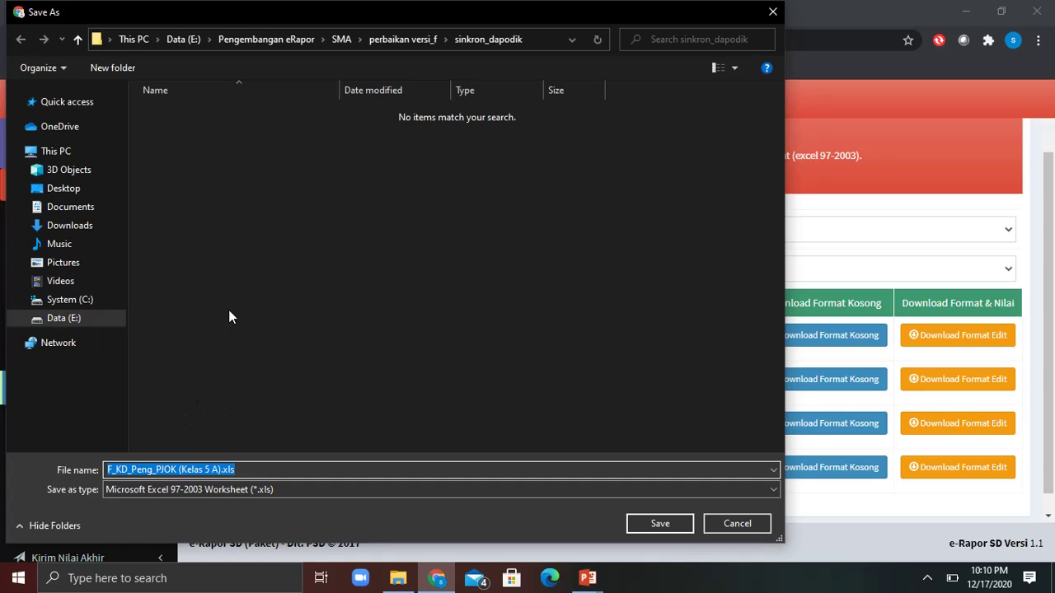
{"action": "left_click", "coordinate": [64, 233]}
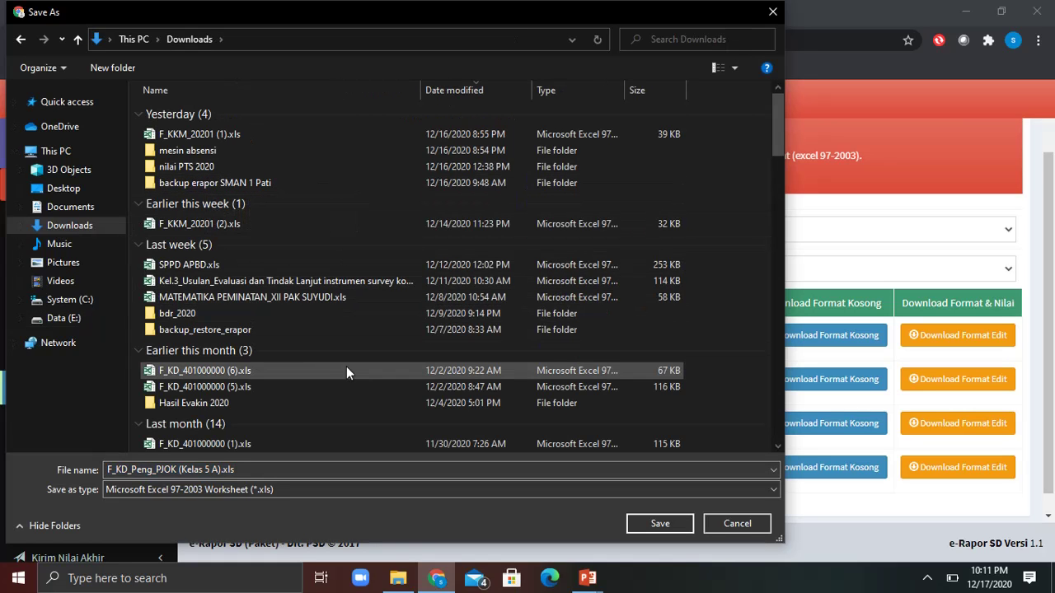
{"action": "left_click", "coordinate": [659, 523]}
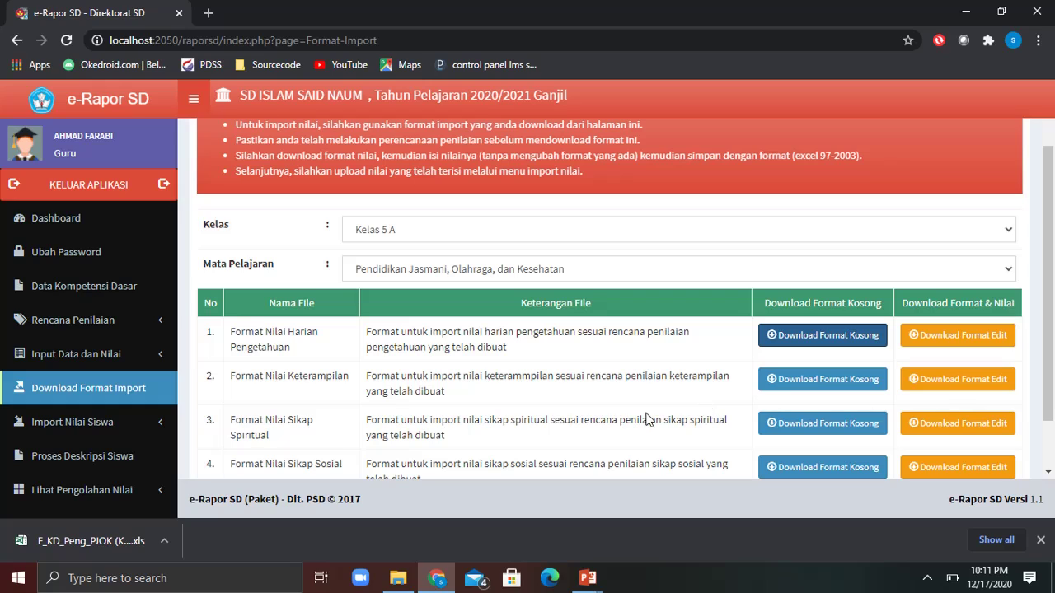
- Download the blank Format Nilai Keterampilan, Sikap Spiritual and Sikap Sosial files into the Downloads folder under their suggested names
{"action": "left_click", "coordinate": [819, 384]}
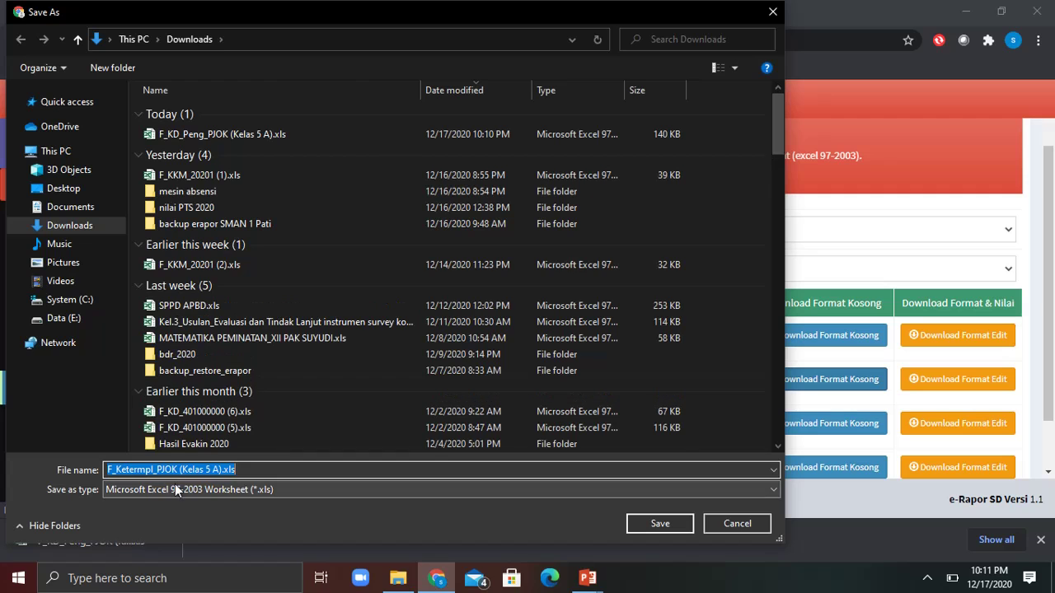
{"action": "left_click", "coordinate": [660, 523]}
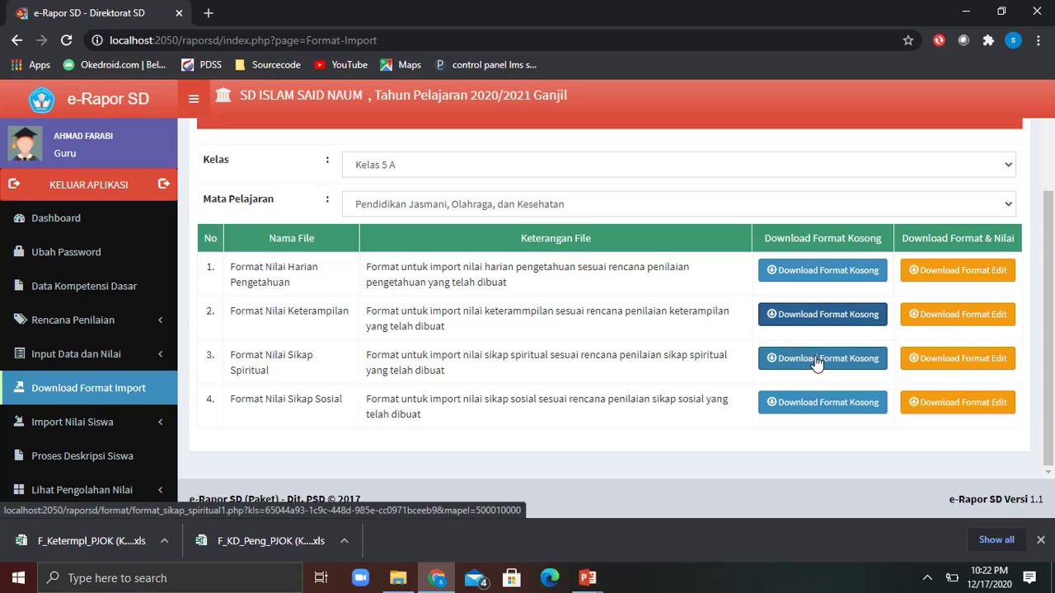
{"action": "left_click", "coordinate": [816, 360]}
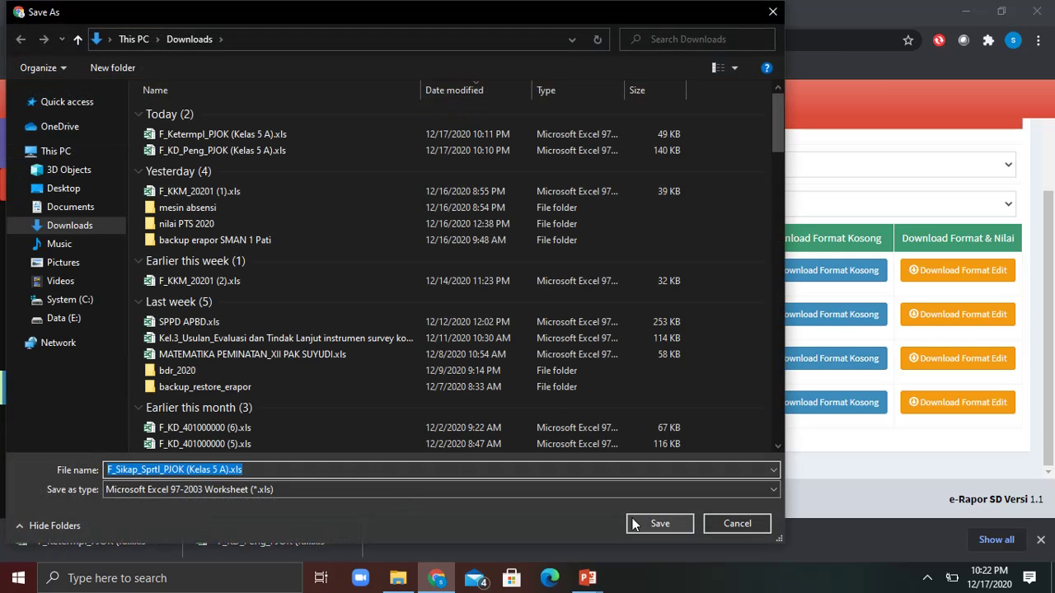
{"action": "left_click", "coordinate": [641, 524]}
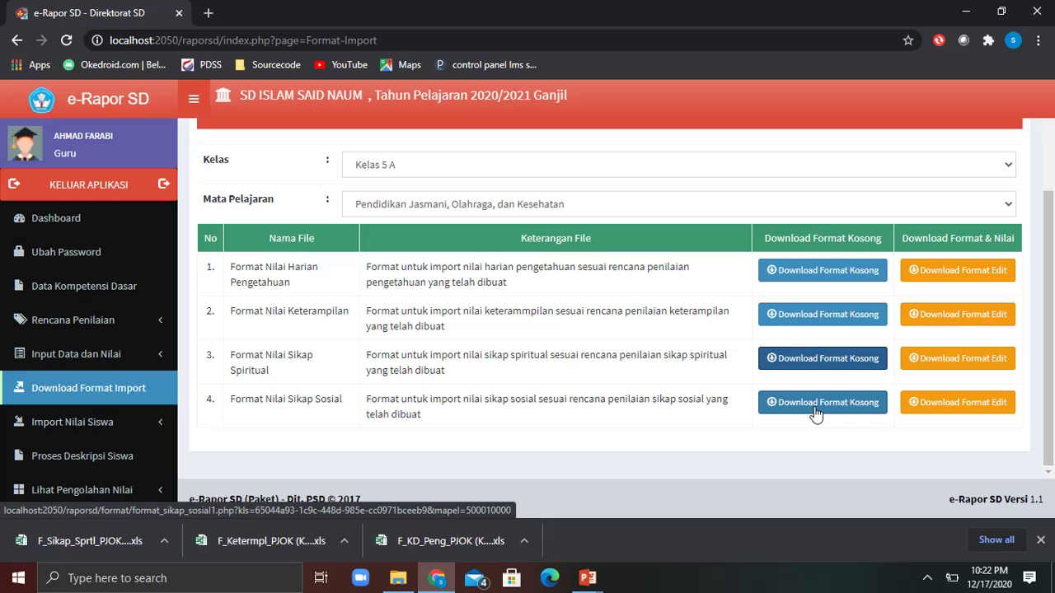
{"action": "left_click", "coordinate": [814, 408]}
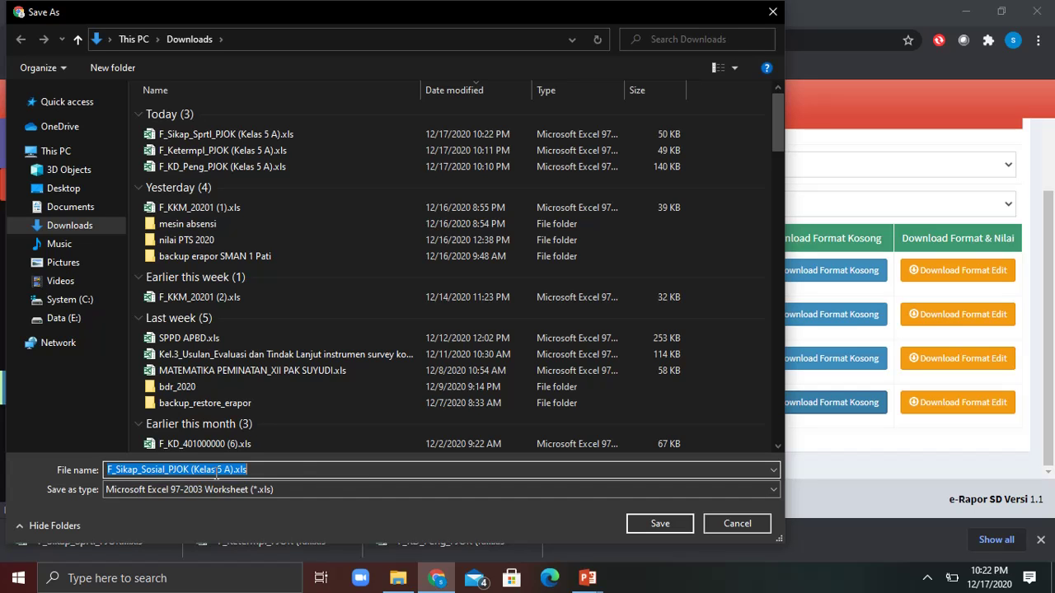
{"action": "left_click", "coordinate": [661, 524]}
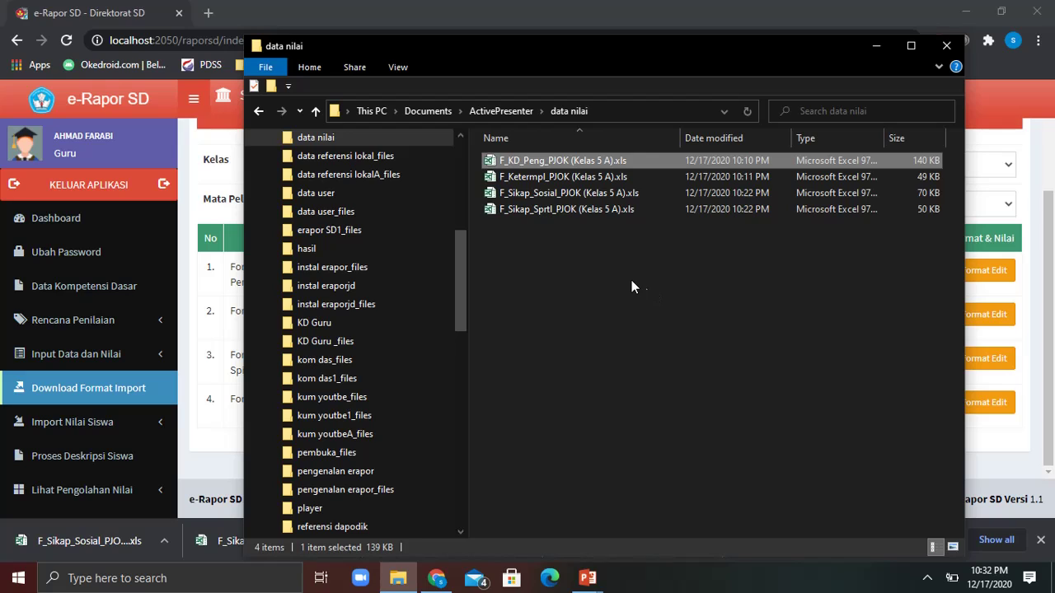
- Open F_KD_Peng_PJOK (Kelas 5 A).xls and check the subject name, subject code and class code above the grade table
{"action": "double_click", "coordinate": [548, 162]}
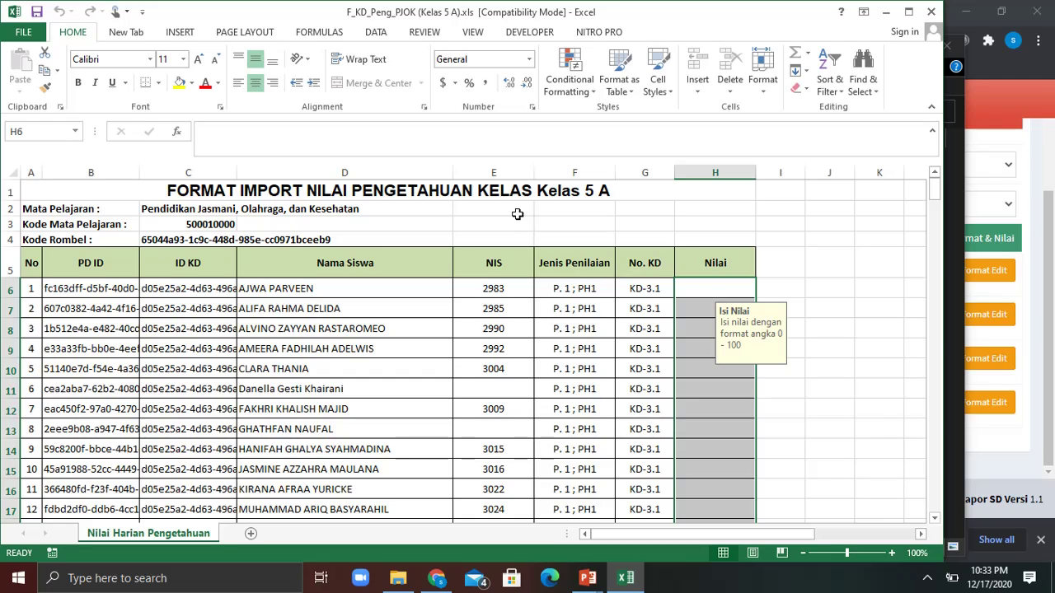
{"action": "left_click", "coordinate": [702, 304]}
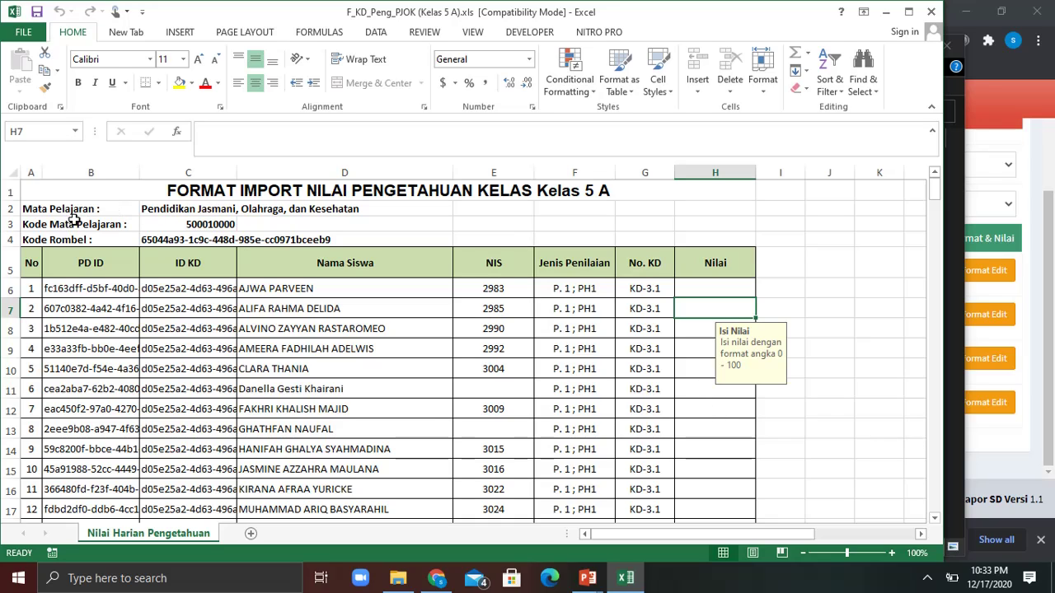
{"action": "left_click", "coordinate": [154, 211]}
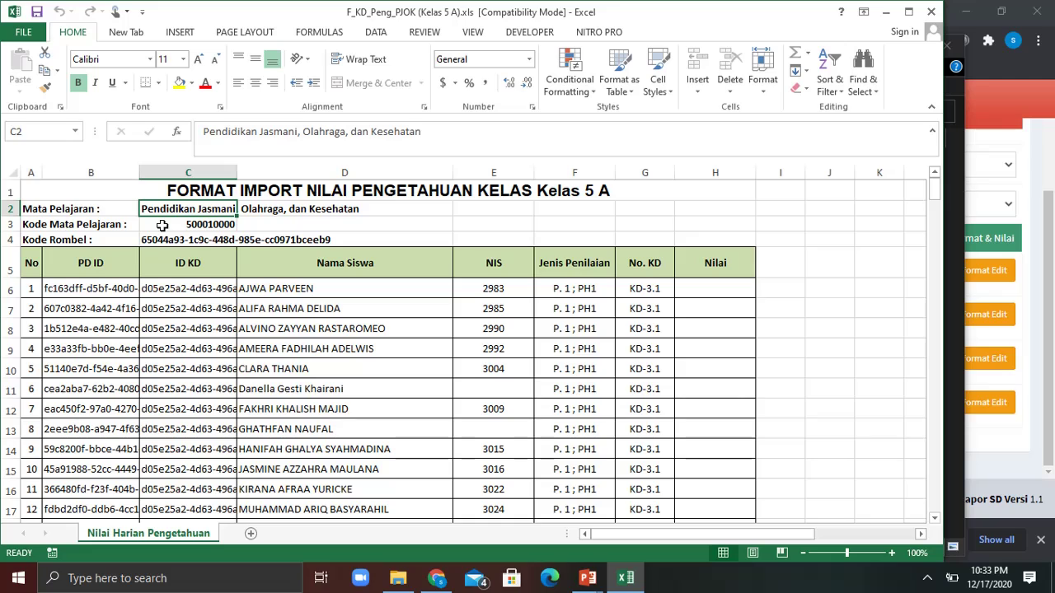
{"action": "left_click", "coordinate": [164, 226]}
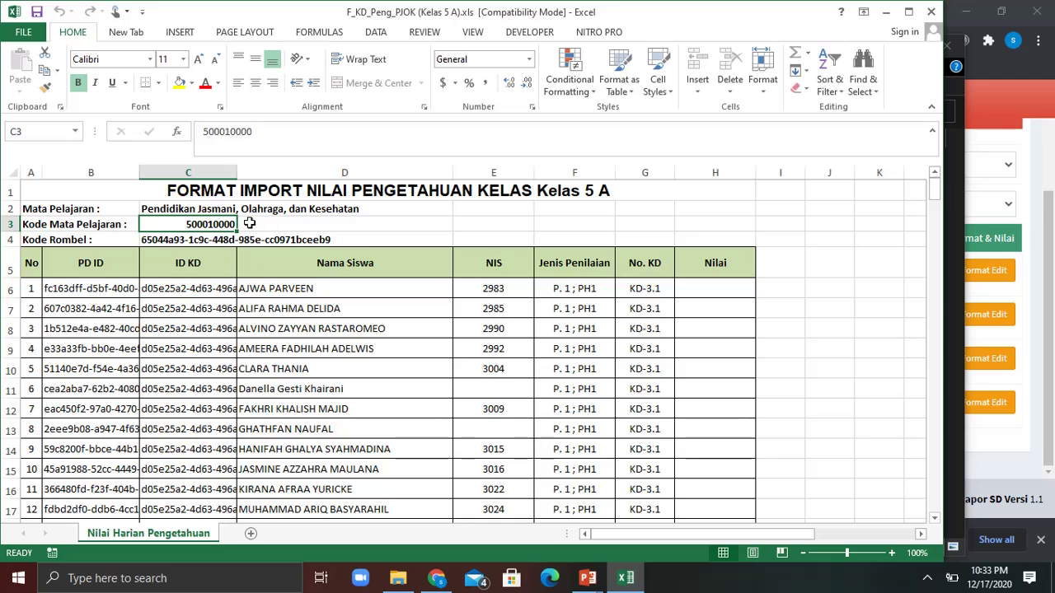
{"action": "left_click", "coordinate": [152, 240]}
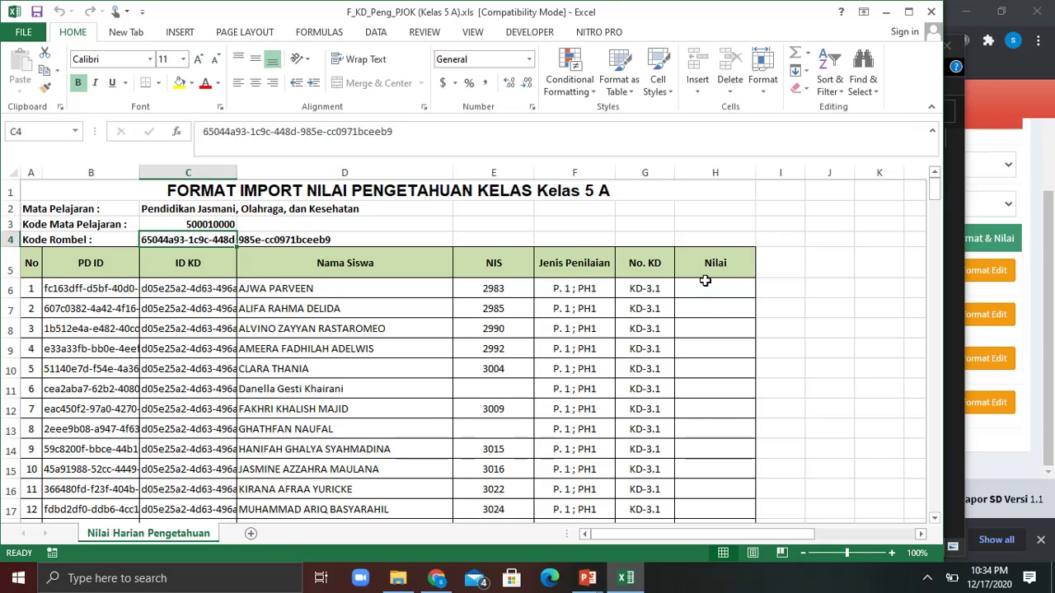
- Review the KD-3.1 rows of the knowledge grade table, highlighting the P. 1 ; PH1 block and checking the assessment types
{"action": "scroll", "coordinate": [695, 291], "scroll_direction": "down", "scroll_amount": 1}
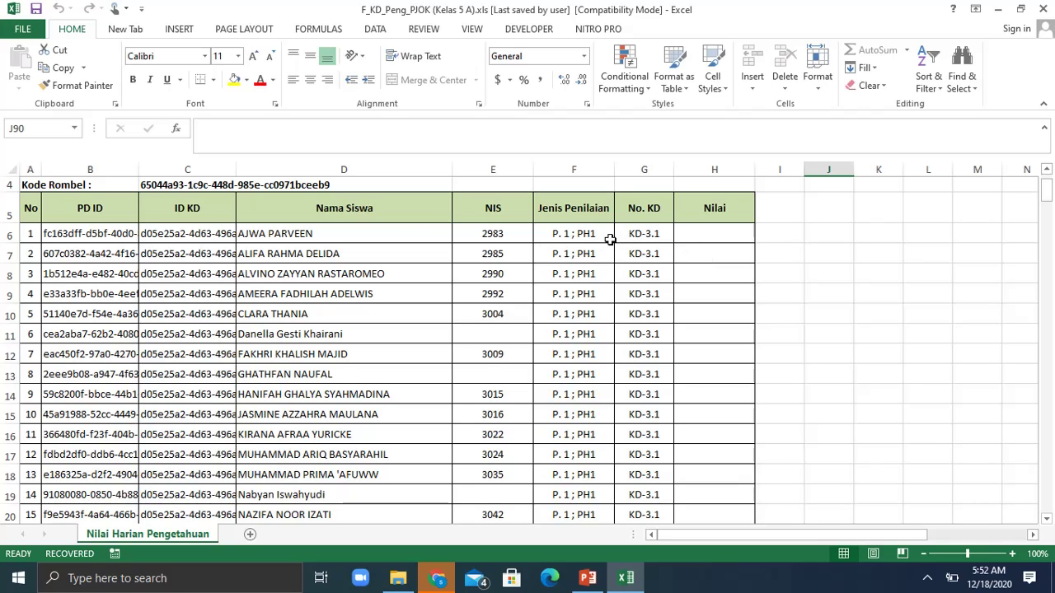
{"action": "left_click", "coordinate": [640, 233]}
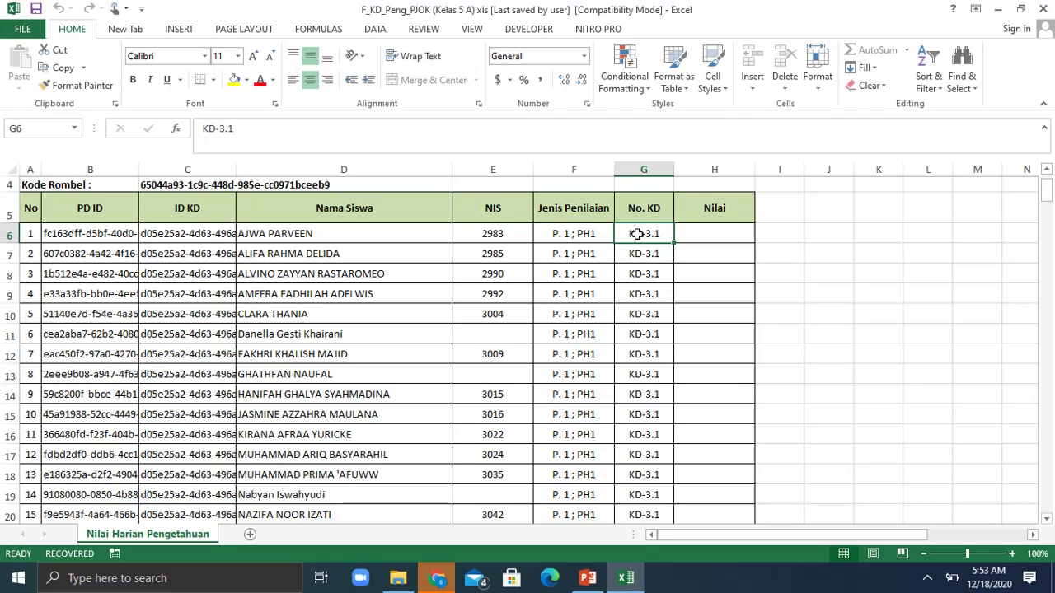
{"action": "left_click_drag", "start_coordinate": [629, 234], "coordinate": [624, 388]}
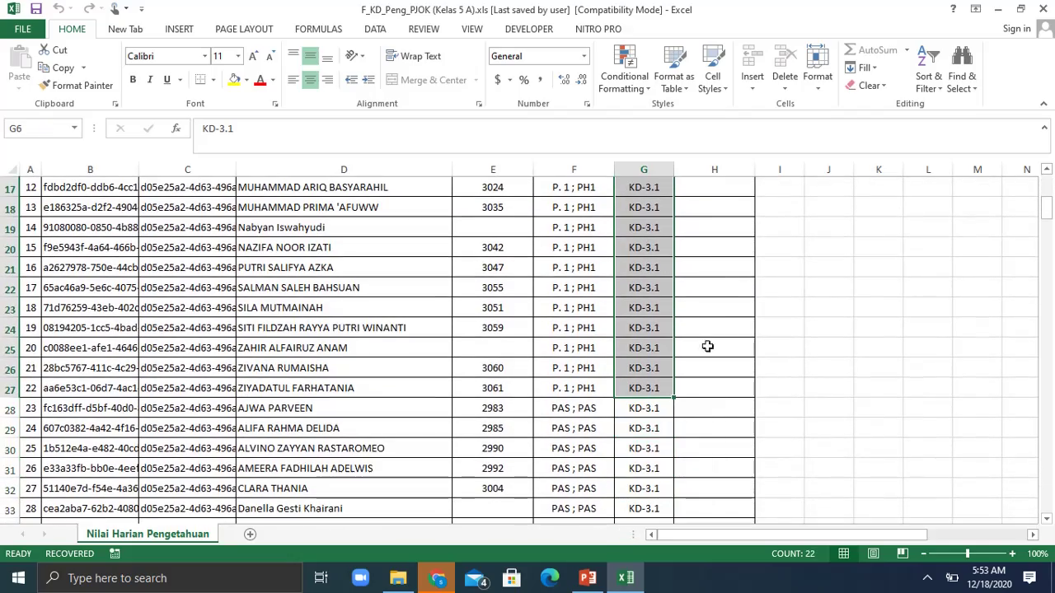
{"action": "scroll", "coordinate": [615, 440], "scroll_direction": "down", "scroll_amount": 6}
{"action": "scroll", "coordinate": [616, 433], "scroll_direction": "down", "scroll_amount": 10}
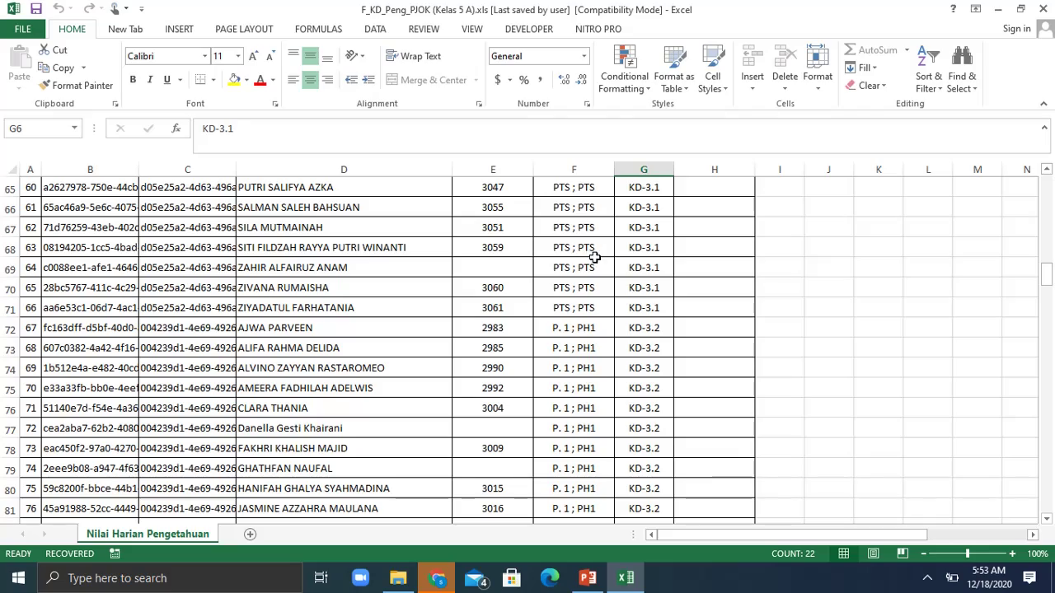
- Highlight the P. 1 ; PH1 block of KD-3.2 and review the assessment types in the rows that follow it
{"action": "left_click", "coordinate": [642, 327]}
{"action": "left_click_drag", "start_coordinate": [642, 326], "coordinate": [640, 412]}
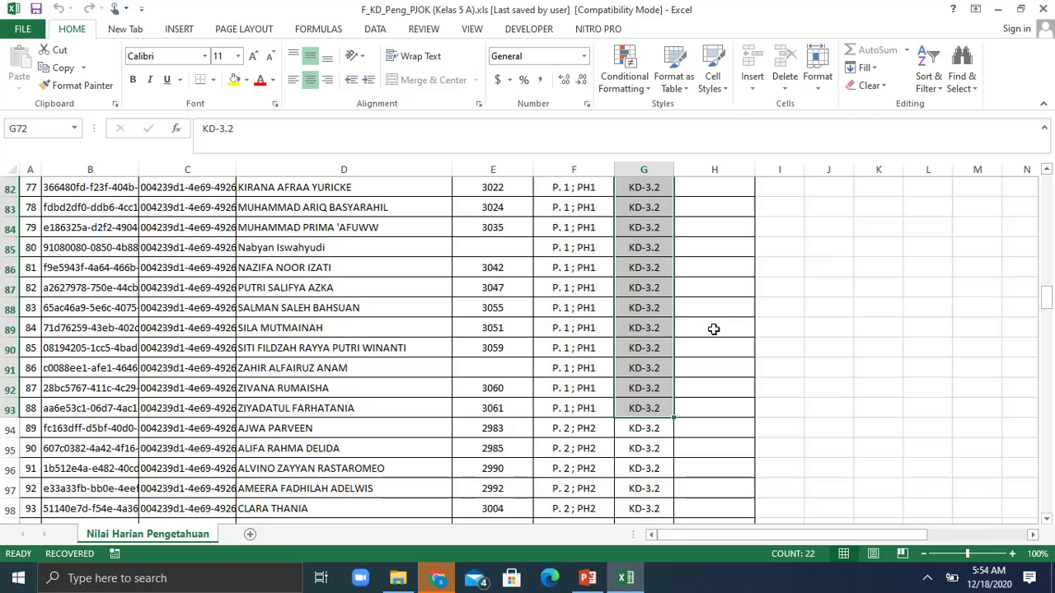
{"action": "scroll", "coordinate": [705, 330], "scroll_direction": "down", "scroll_amount": 1}
{"action": "scroll", "coordinate": [706, 330], "scroll_direction": "down", "scroll_amount": 6}
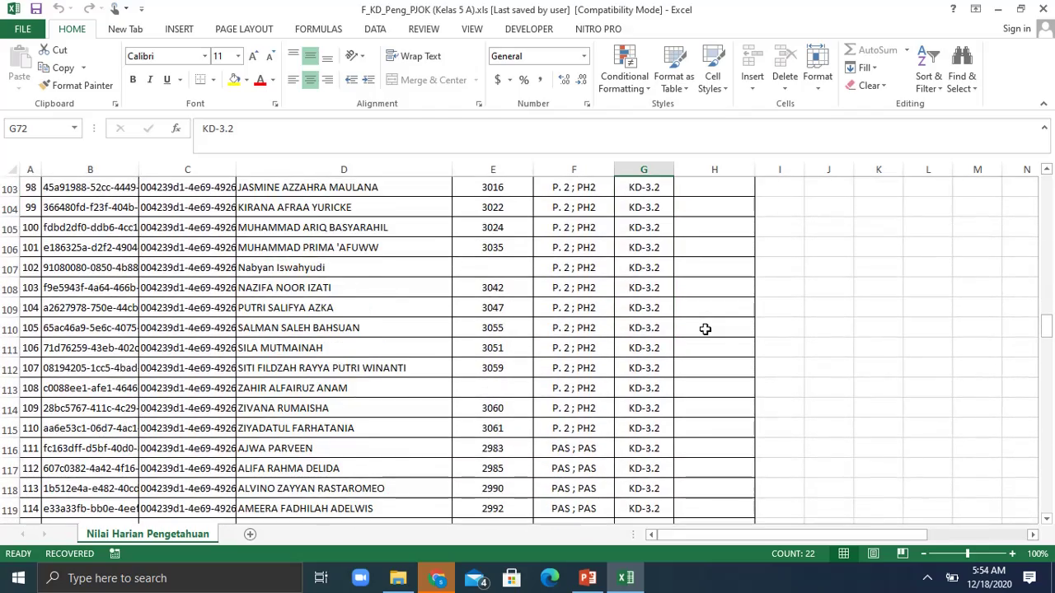
{"action": "scroll", "coordinate": [706, 330], "scroll_direction": "down", "scroll_amount": 2}
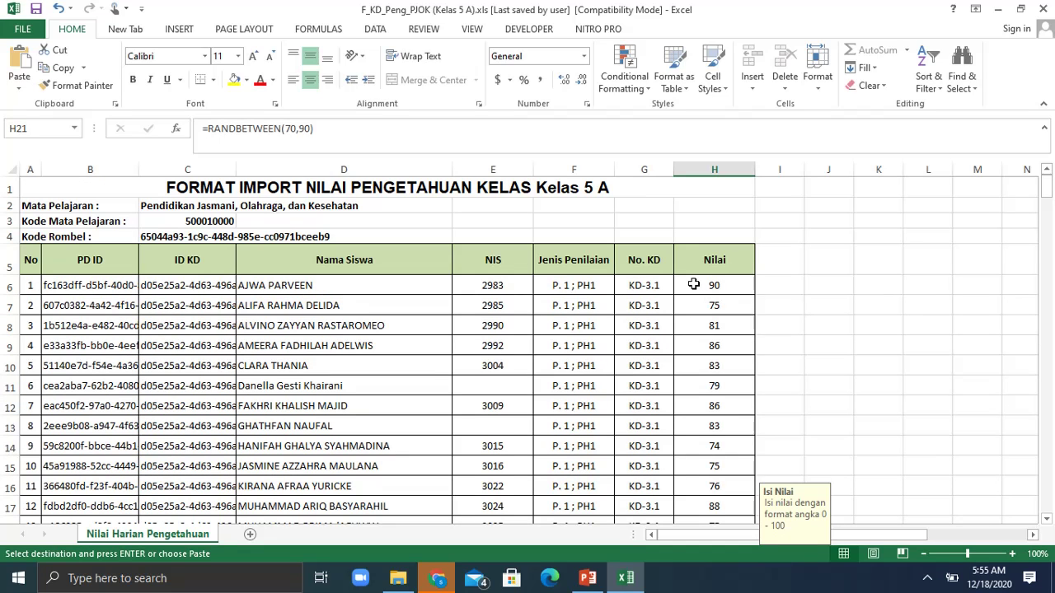
- Check the Nilai entries from the first to the last KD-3.1 P. 1 ; PH1 row and the PAS and PTS rows below
{"action": "left_click", "coordinate": [694, 285]}
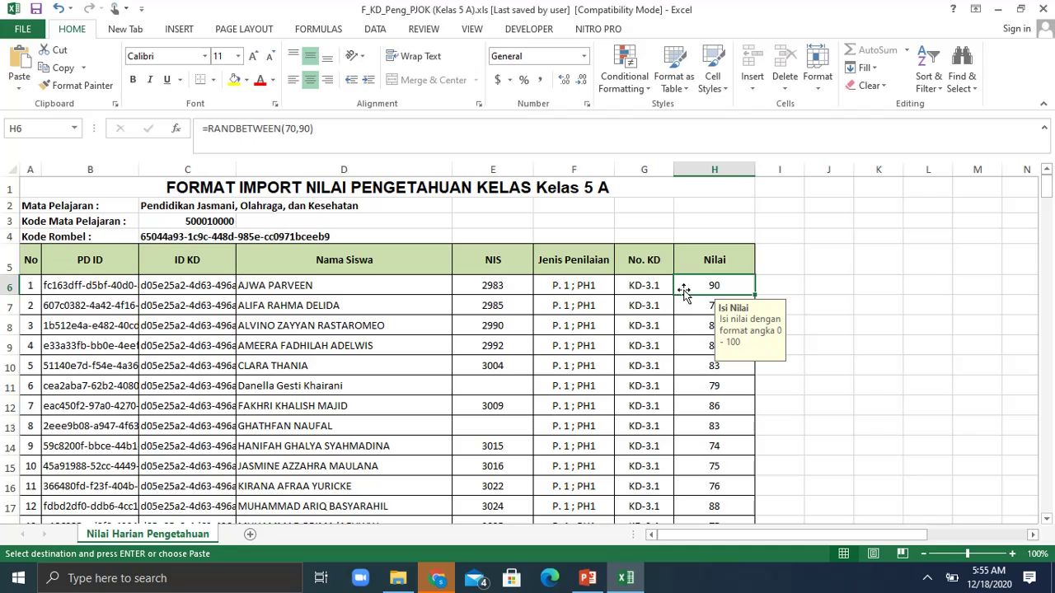
{"action": "left_click", "coordinate": [596, 286]}
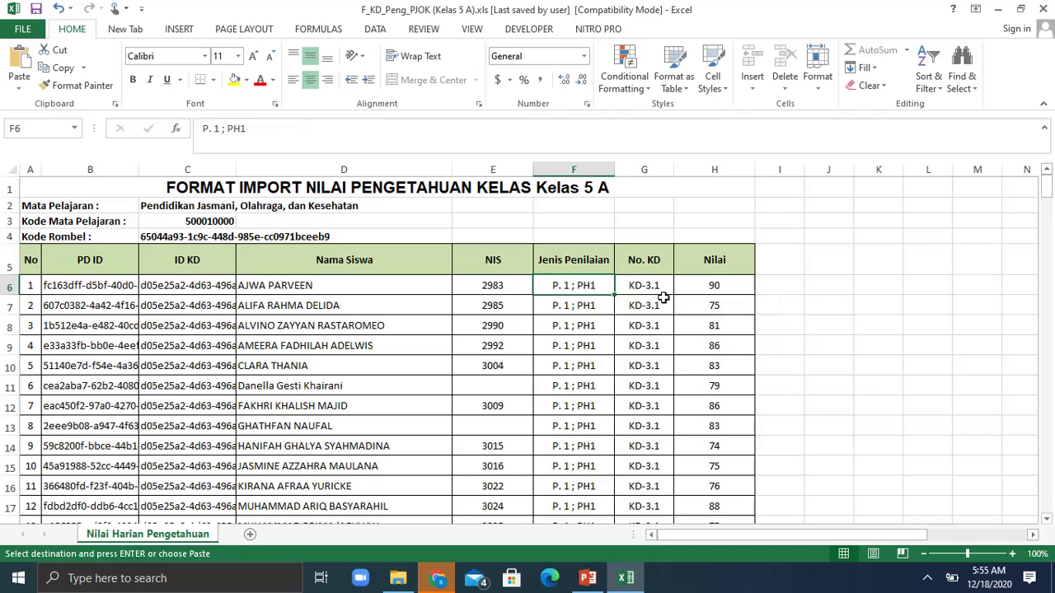
{"action": "scroll", "coordinate": [666, 298], "scroll_direction": "down", "scroll_amount": 6}
{"action": "left_click", "coordinate": [592, 350]}
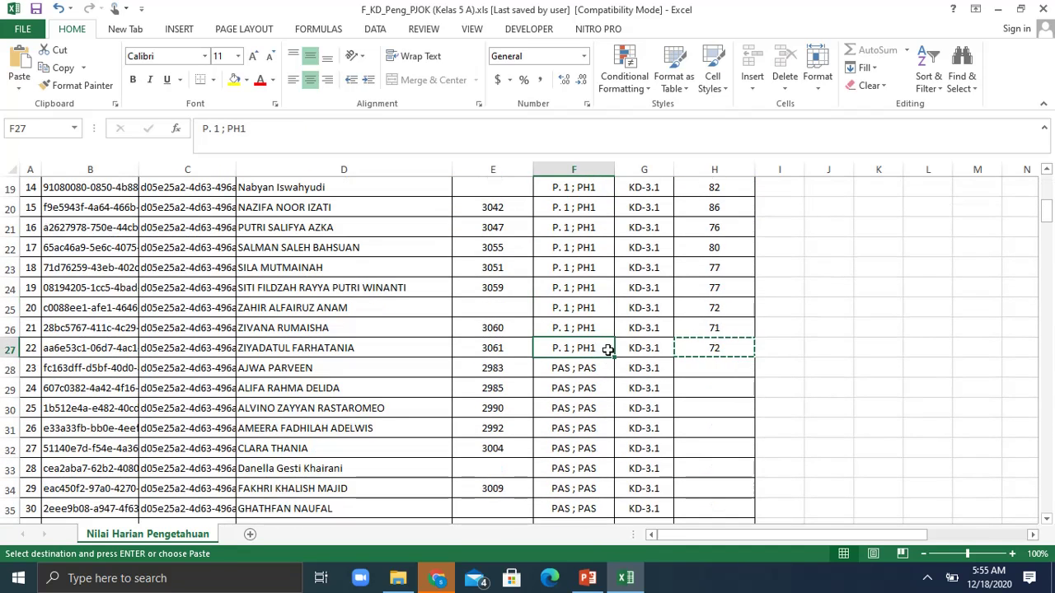
{"action": "left_click", "coordinate": [716, 347]}
{"action": "scroll", "coordinate": [694, 392], "scroll_direction": "down", "scroll_amount": 8}
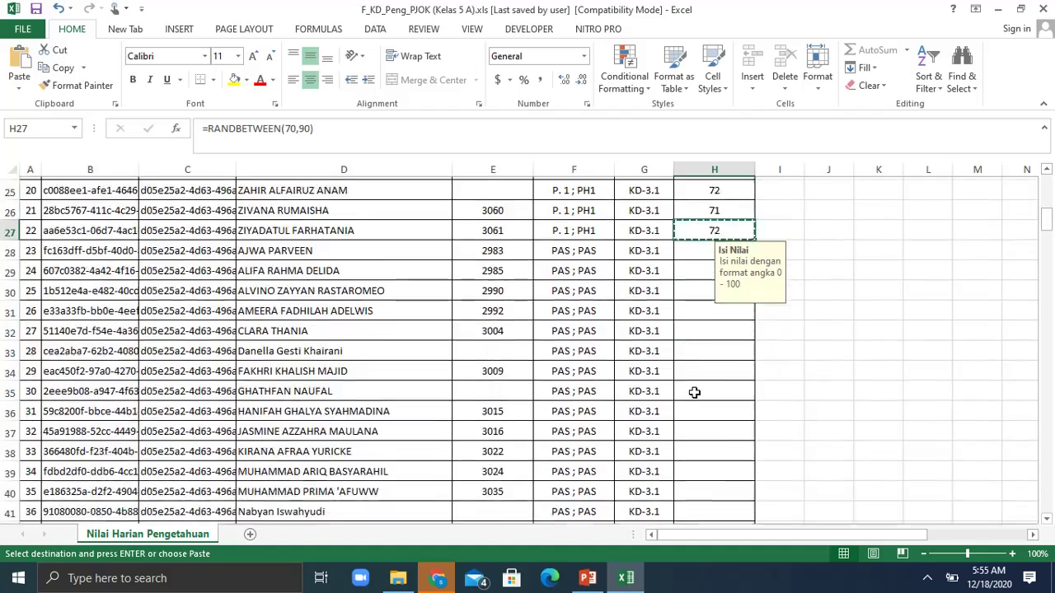
{"action": "scroll", "coordinate": [694, 392], "scroll_direction": "down", "scroll_amount": 8}
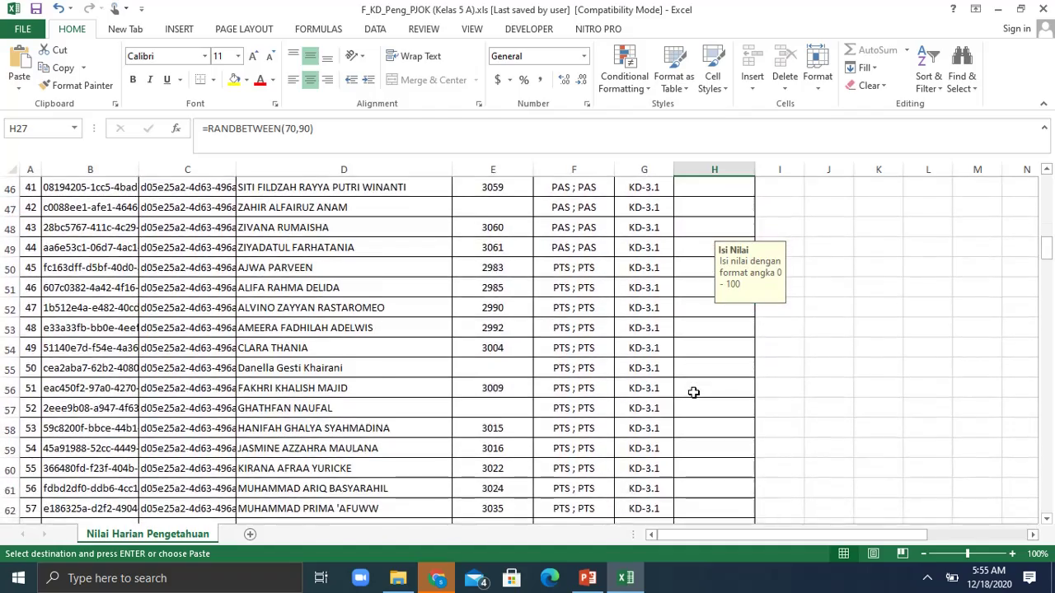
- Check the Nilai entries of the KD-3.2 P. 1 ; PH1 rows, cancel the pending copy and return to the KD-3.1 PAS and PTS rows
{"action": "scroll", "coordinate": [695, 363], "scroll_direction": "down", "scroll_amount": 1}
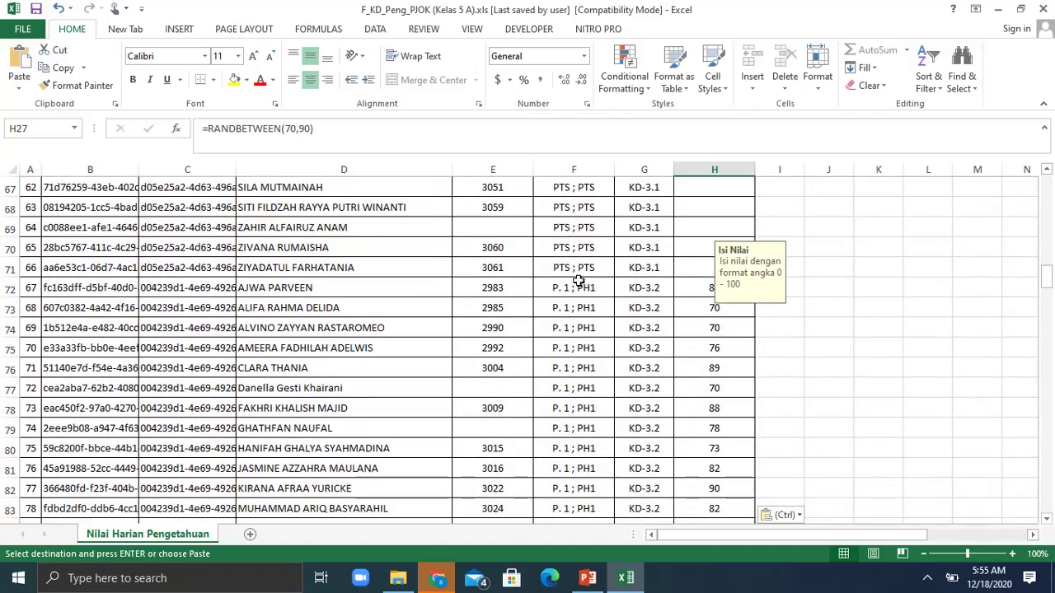
{"action": "left_click", "coordinate": [702, 288]}
{"action": "scroll", "coordinate": [699, 351], "scroll_direction": "down", "scroll_amount": 1}
{"action": "scroll", "coordinate": [699, 351], "scroll_direction": "down", "scroll_amount": 4}
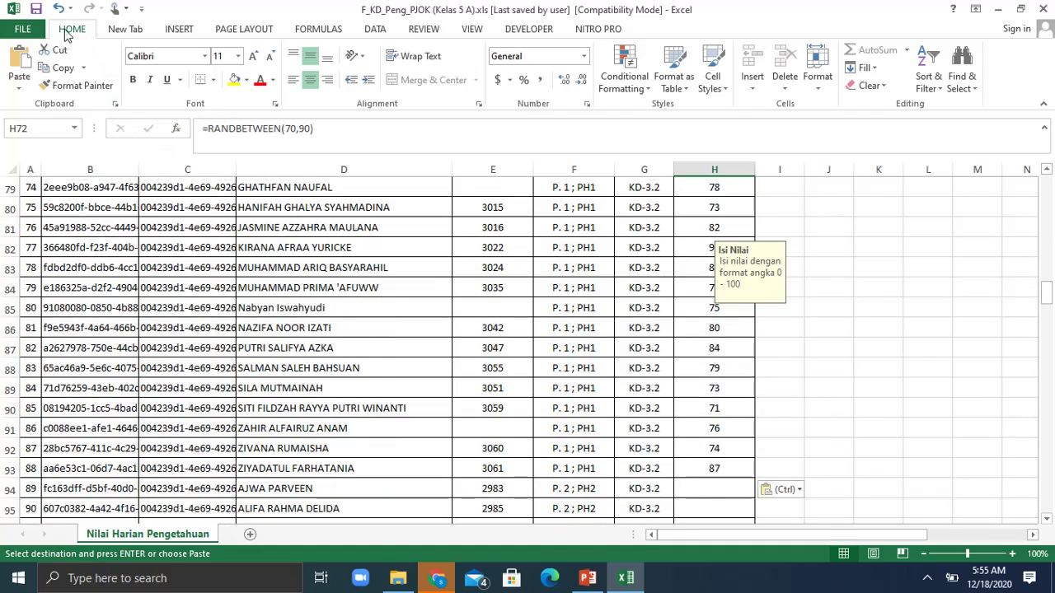
{"action": "key", "text": "Escape"}
{"action": "scroll", "coordinate": [708, 322], "scroll_direction": "up", "scroll_amount": 10}
{"action": "scroll", "coordinate": [708, 321], "scroll_direction": "up", "scroll_amount": 3}
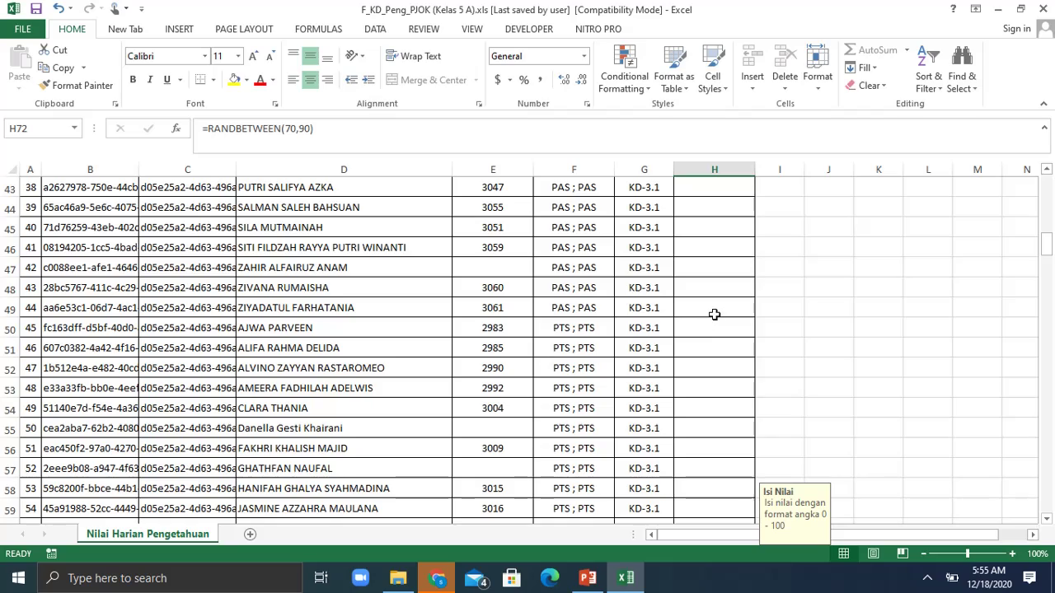
- Widen the ID KD column to fit the full identifiers and compare the KD-3.1 identifiers with those of the first KD-3.2 rows
{"action": "scroll", "coordinate": [714, 314], "scroll_direction": "up", "scroll_amount": 1}
{"action": "scroll", "coordinate": [714, 314], "scroll_direction": "up", "scroll_amount": 3}
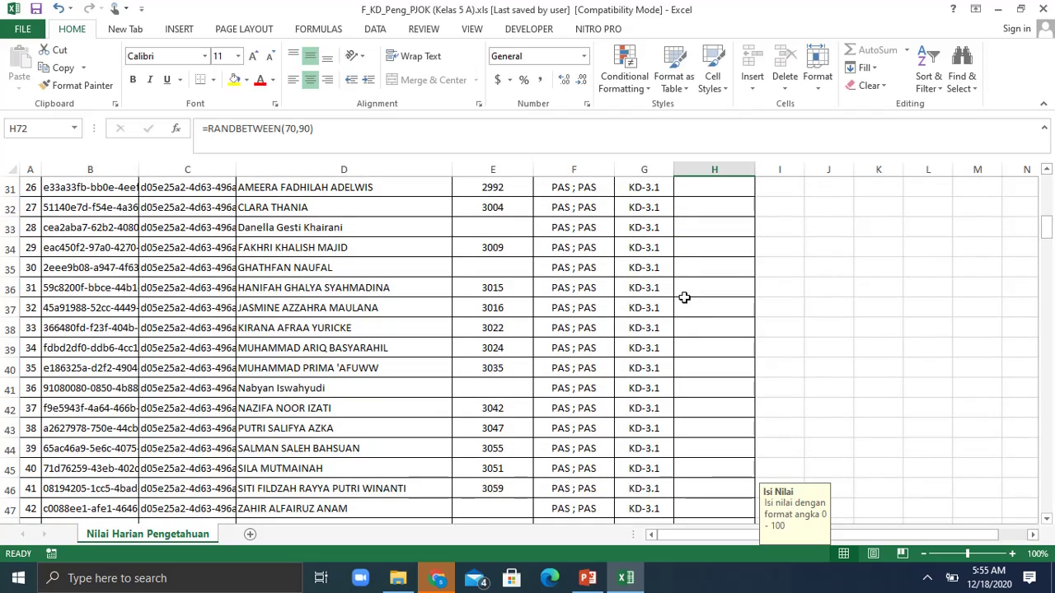
{"action": "scroll", "coordinate": [684, 297], "scroll_direction": "up", "scroll_amount": 2}
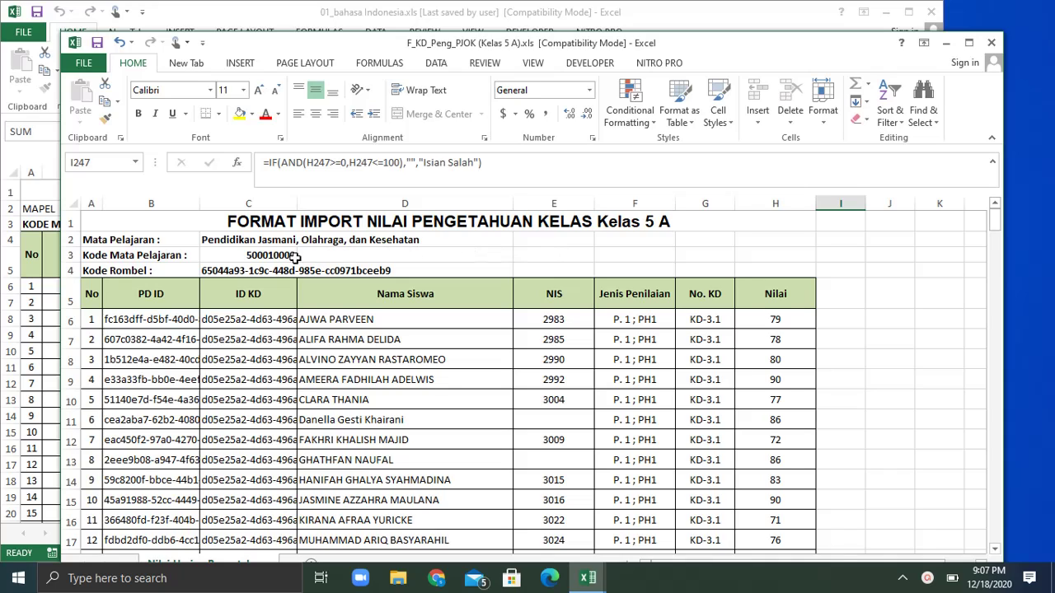
{"action": "left_click", "coordinate": [246, 254]}
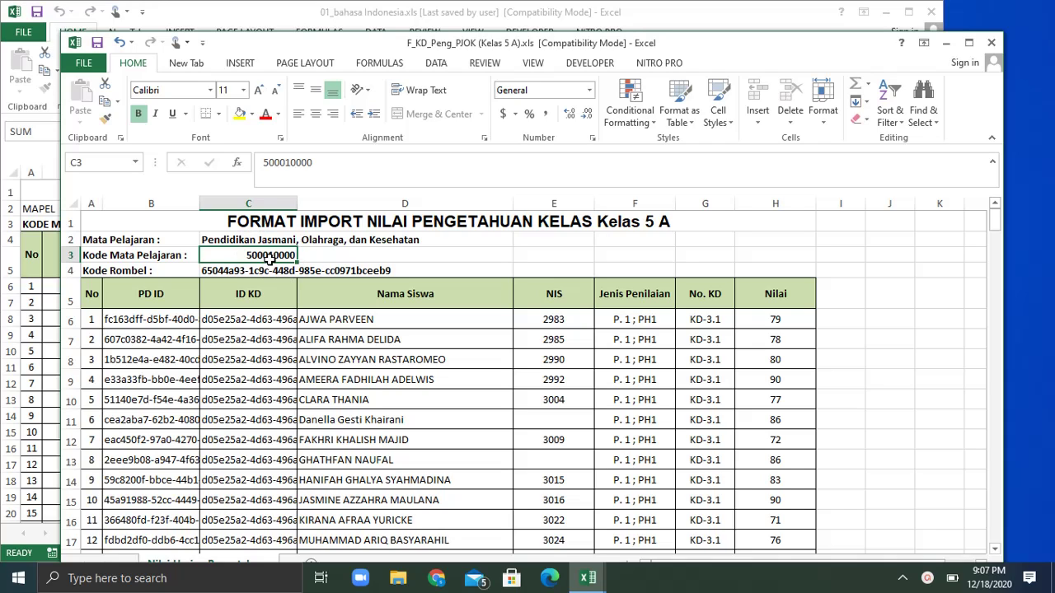
{"action": "left_click_drag", "start_coordinate": [297, 205], "coordinate": [417, 207]}
{"action": "left_click", "coordinate": [340, 322]}
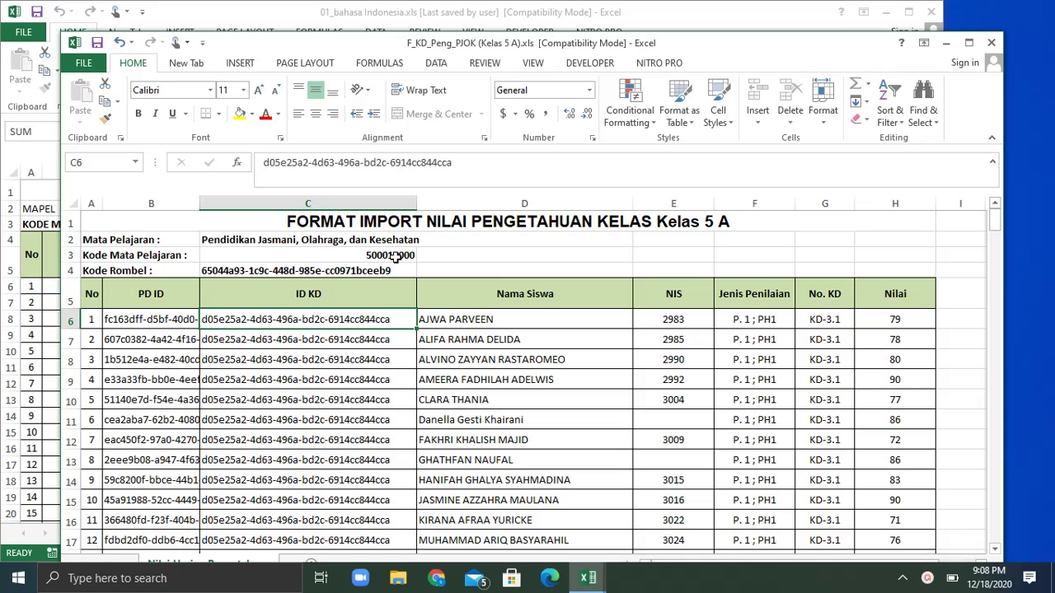
{"action": "scroll", "coordinate": [375, 371], "scroll_direction": "down", "scroll_amount": 11}
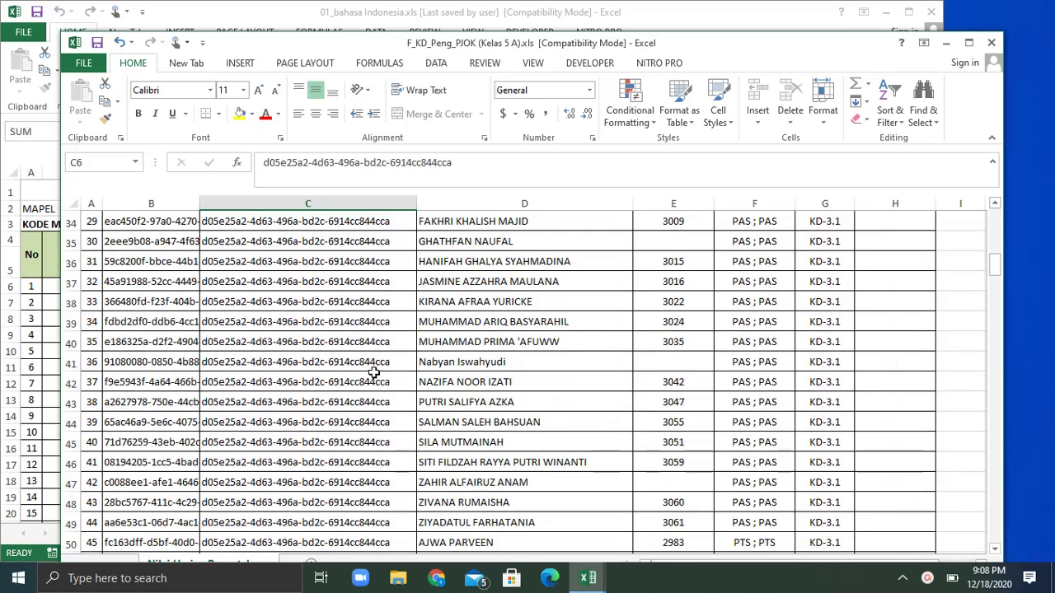
{"action": "scroll", "coordinate": [374, 372], "scroll_direction": "down", "scroll_amount": 9}
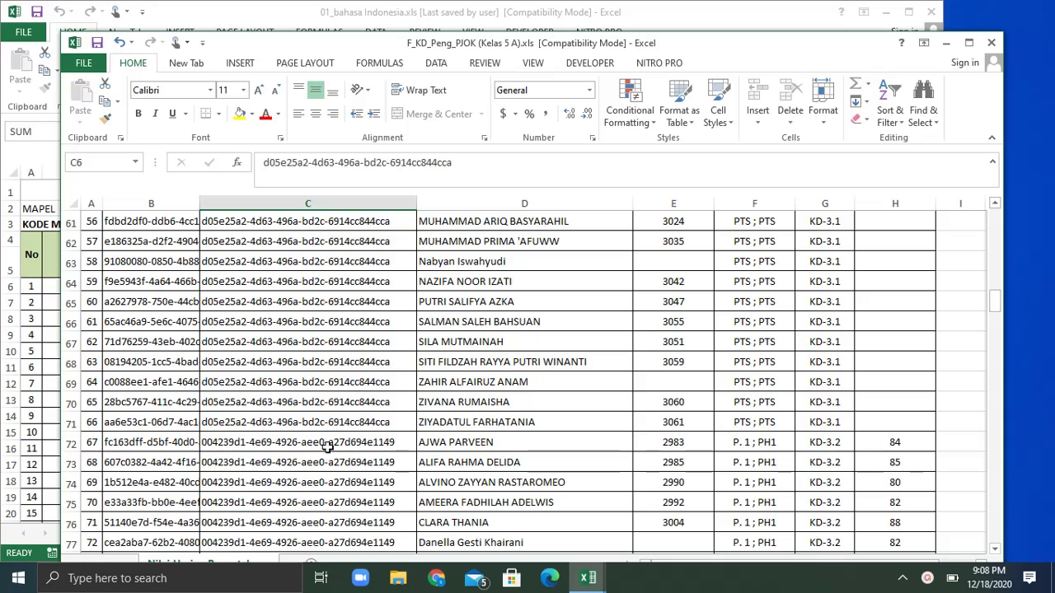
{"action": "left_click", "coordinate": [341, 443]}
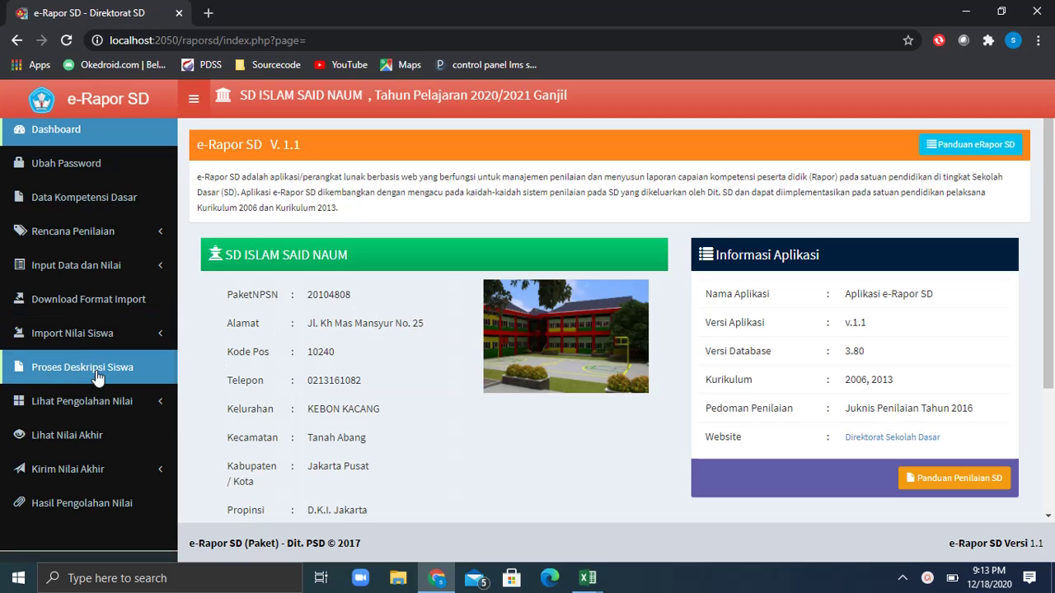
- In e-Rapor SD, try to upload F_Ketermpl_PJOK (Kelas 5 A).xls as the file for Import Nilai Pengetahuan
{"action": "left_click", "coordinate": [84, 341]}
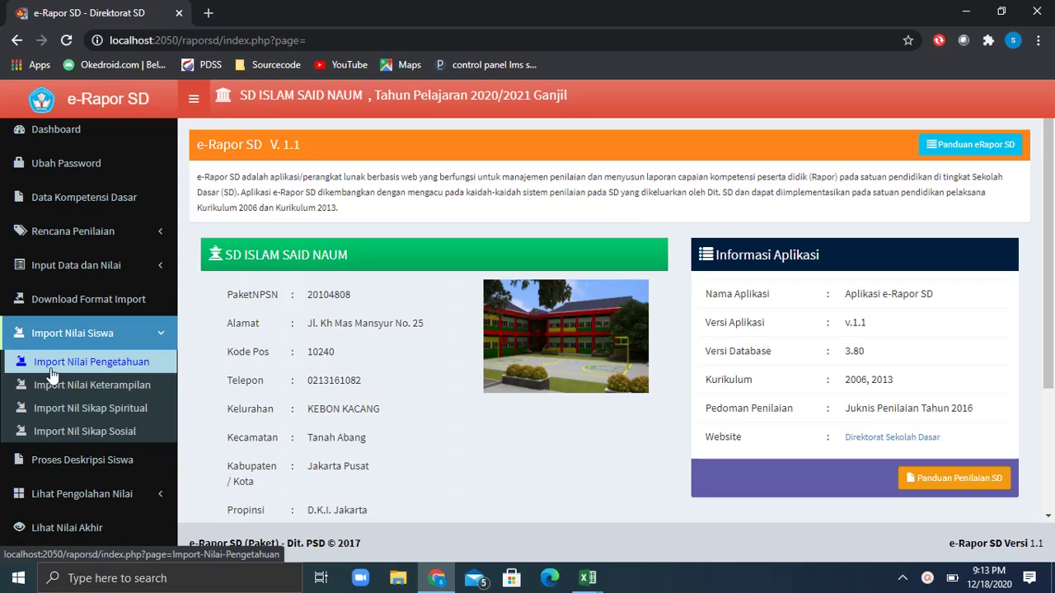
{"action": "left_click", "coordinate": [115, 368]}
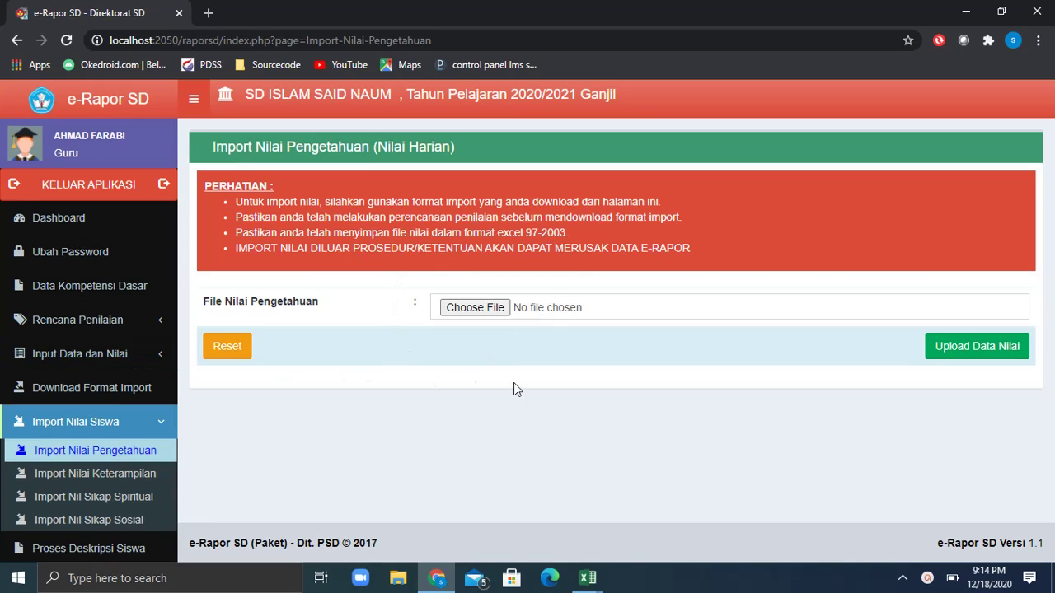
{"action": "left_click", "coordinate": [468, 309]}
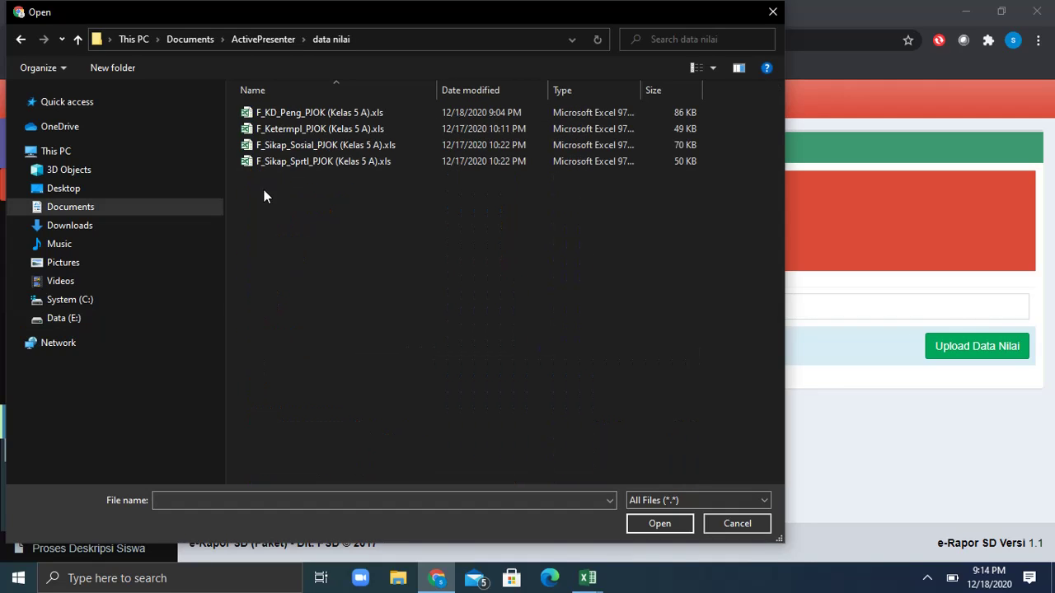
{"action": "double_click", "coordinate": [287, 132]}
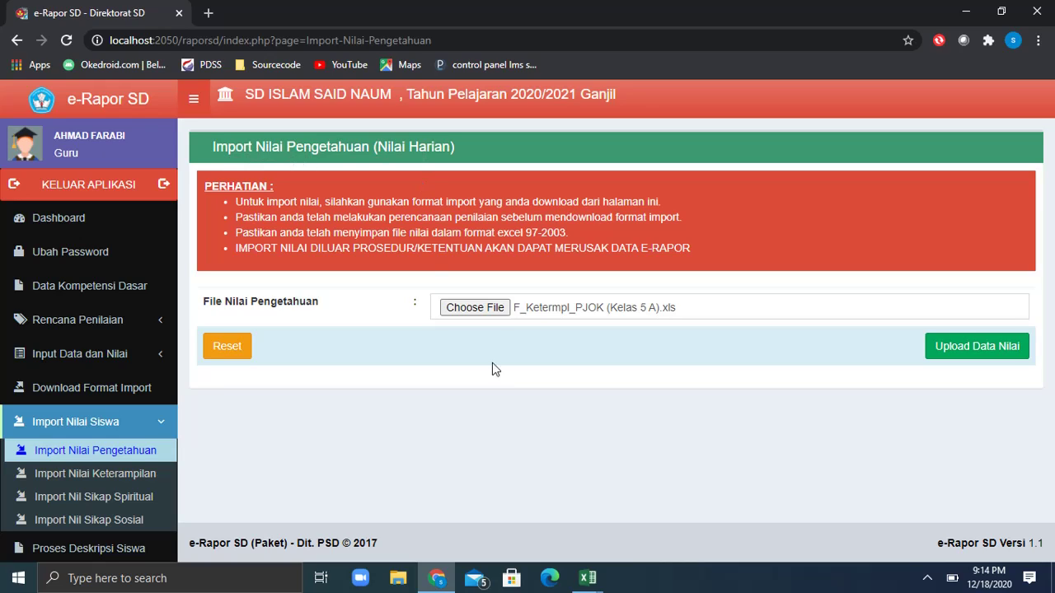
{"action": "left_click", "coordinate": [956, 359]}
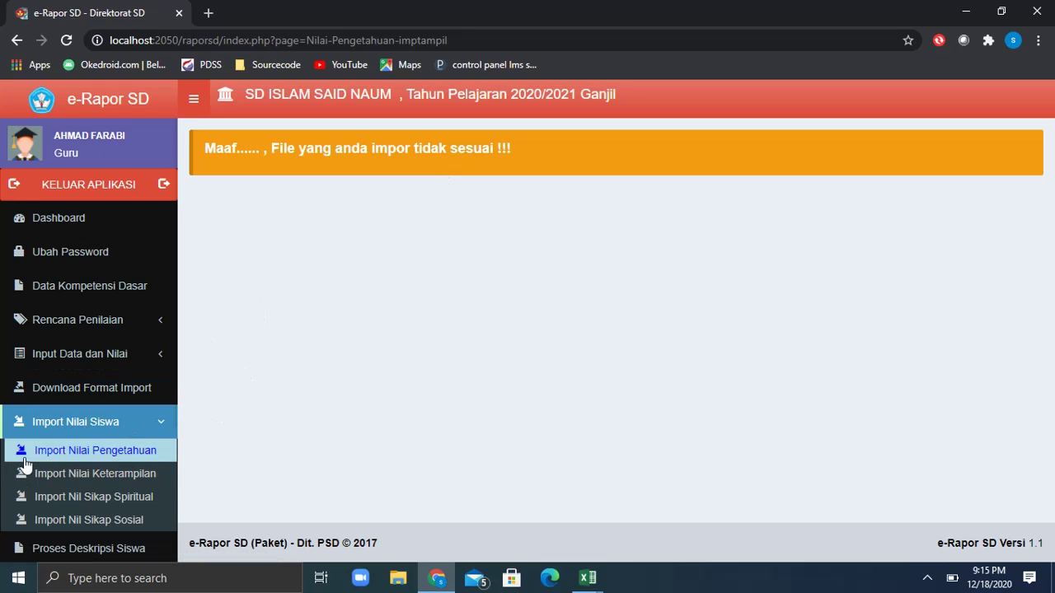
- Upload F_KD_Peng_PJOK (Kelas 5 A).xls through Import Nilai Pengetahuan and review the loaded grades down to the last KD-3.2 row
{"action": "left_click", "coordinate": [63, 456]}
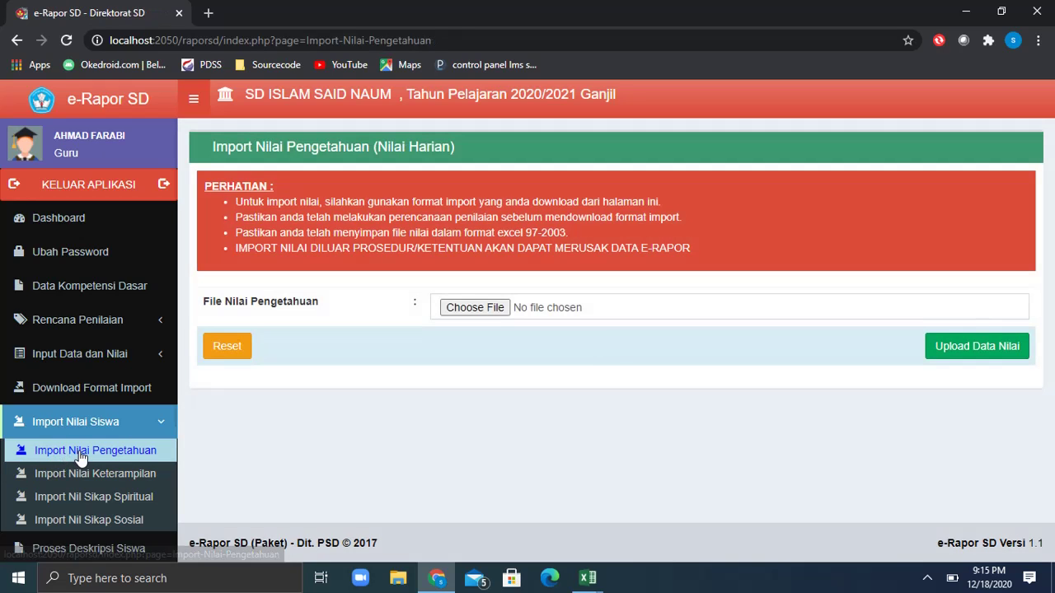
{"action": "left_click", "coordinate": [467, 311]}
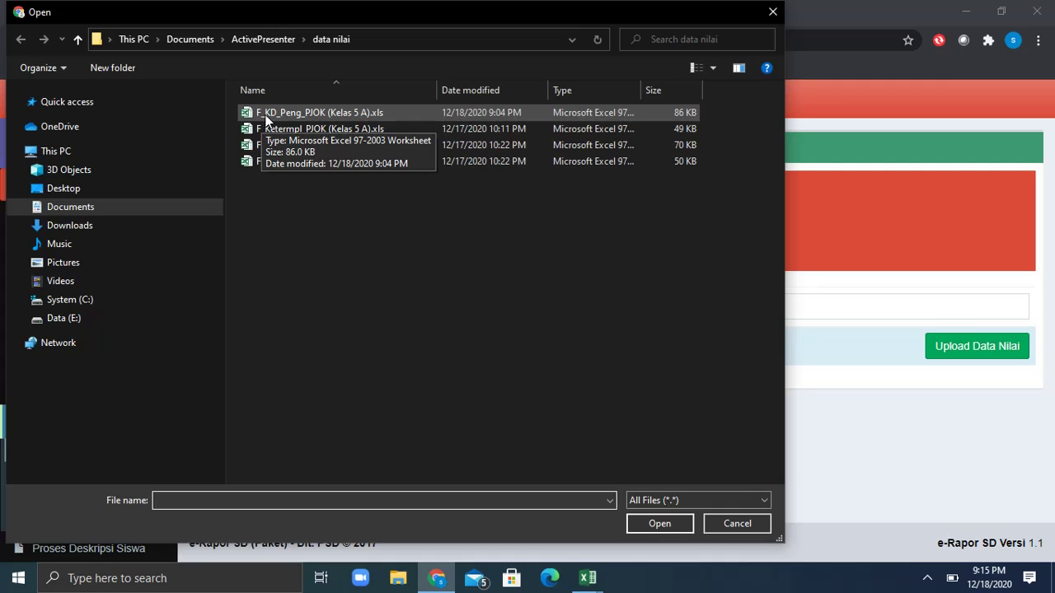
{"action": "double_click", "coordinate": [311, 114]}
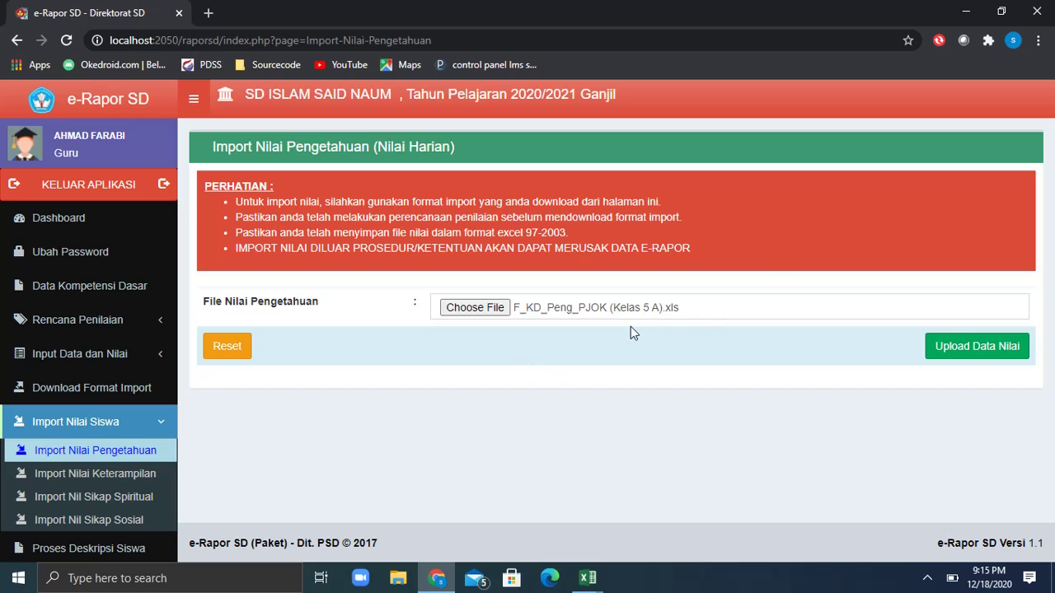
{"action": "left_click", "coordinate": [970, 352]}
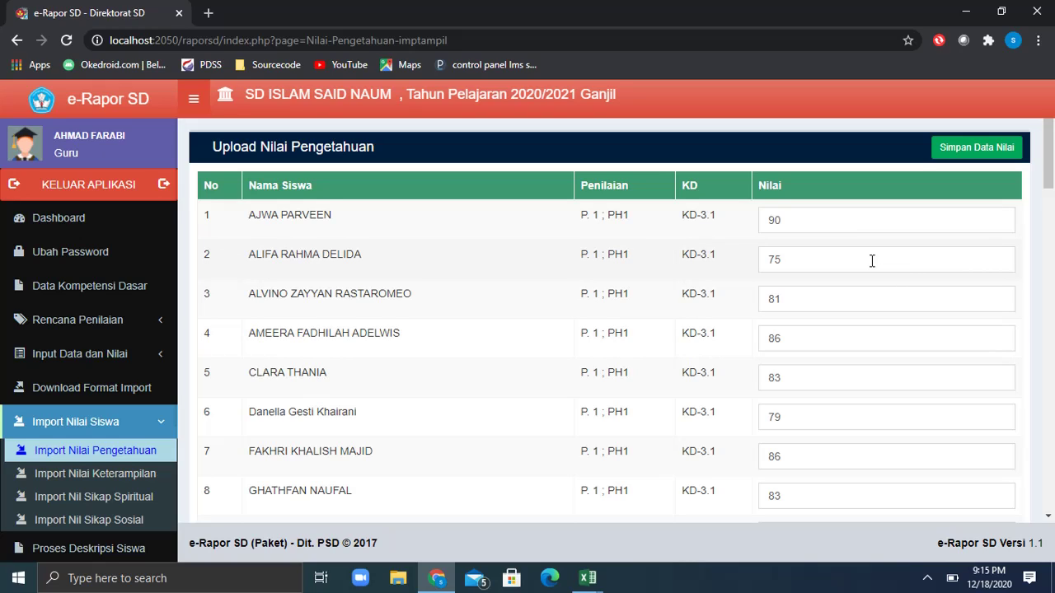
{"action": "scroll", "coordinate": [872, 260], "scroll_direction": "down", "scroll_amount": 5}
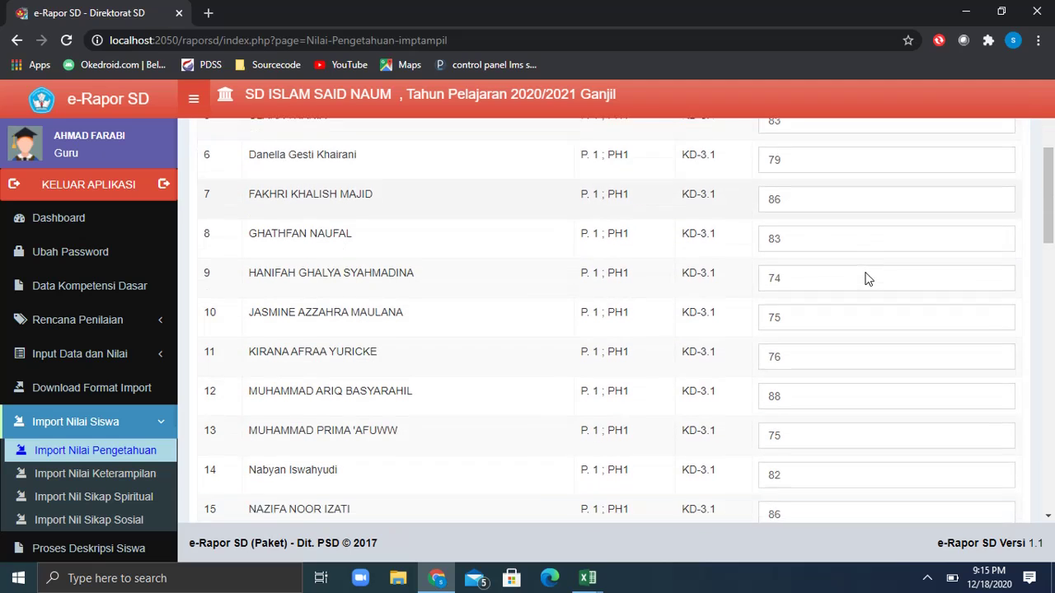
{"action": "scroll", "coordinate": [866, 272], "scroll_direction": "down", "scroll_amount": 3}
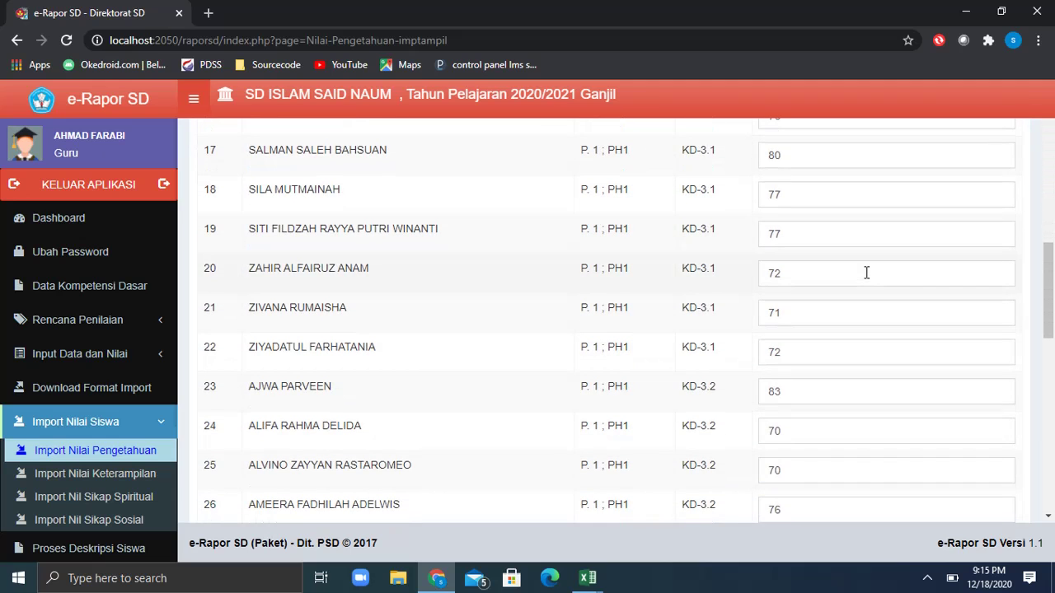
{"action": "scroll", "coordinate": [867, 272], "scroll_direction": "down", "scroll_amount": 2}
{"action": "scroll", "coordinate": [866, 272], "scroll_direction": "down", "scroll_amount": 8}
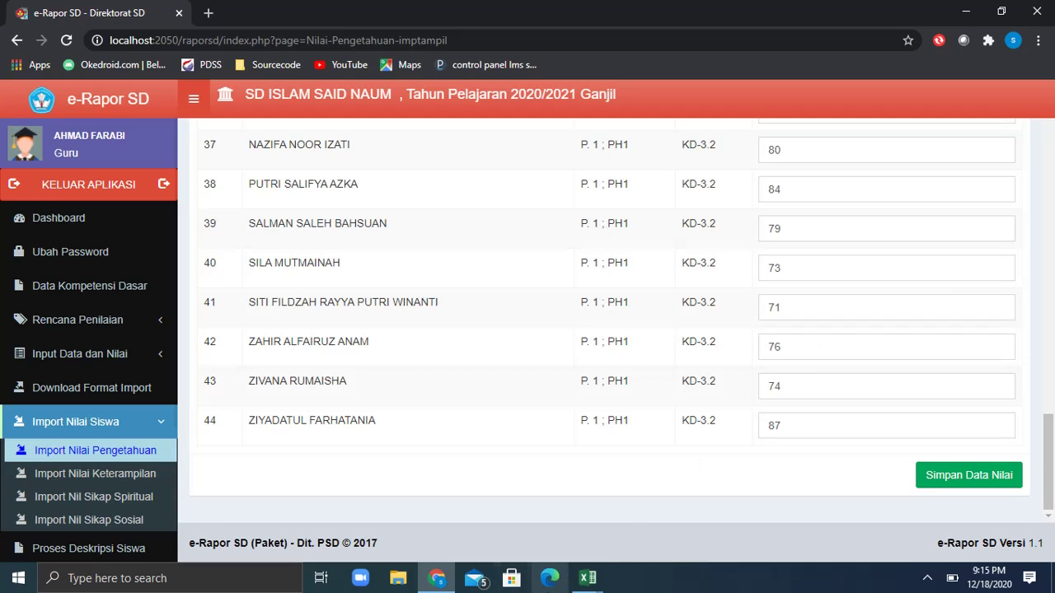
- Check the Nilai column of the F_KD_Peng_PJOK (Kelas 5 A) workbook in Excel from the KD-3.4 rows back to KD-3.1, then return to e-Rapor SD
{"action": "left_click", "coordinate": [590, 580]}
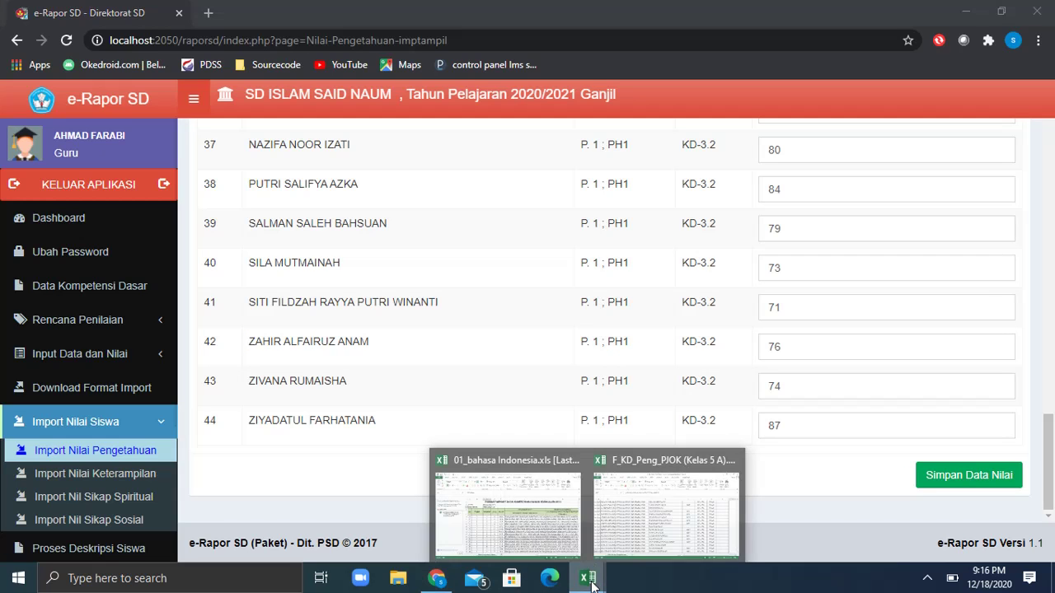
{"action": "left_click", "coordinate": [616, 503]}
{"action": "scroll", "coordinate": [860, 305], "scroll_direction": "up", "scroll_amount": 8}
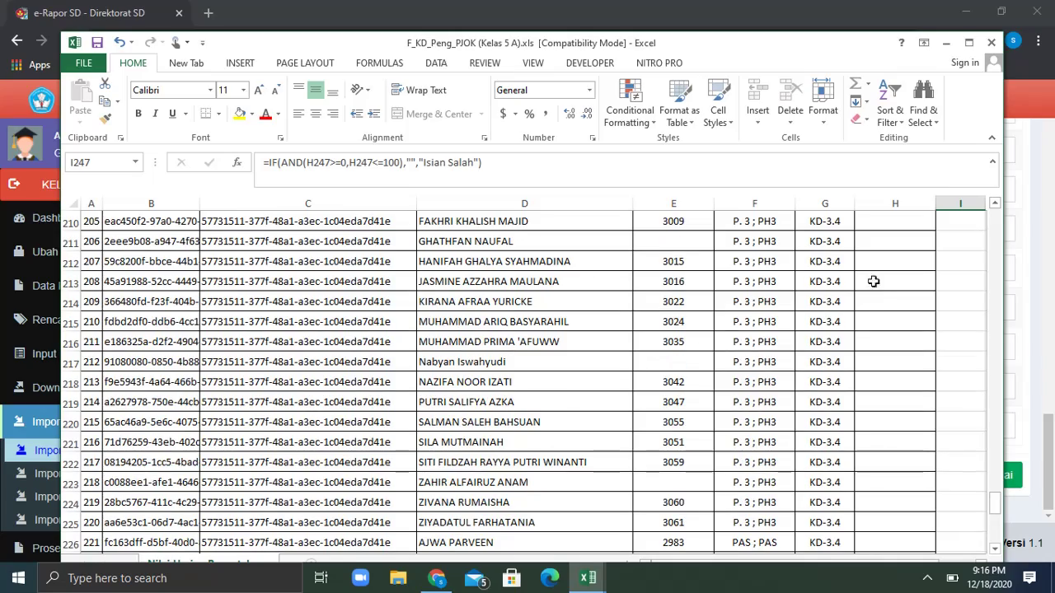
{"action": "scroll", "coordinate": [884, 274], "scroll_direction": "up", "scroll_amount": 20}
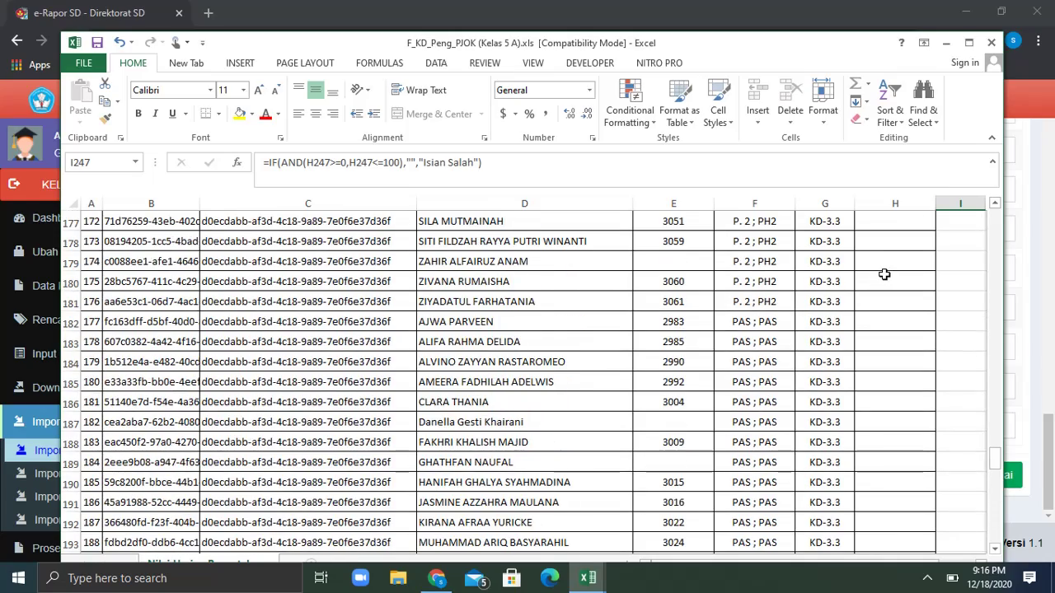
{"action": "scroll", "coordinate": [884, 275], "scroll_direction": "up", "scroll_amount": 11}
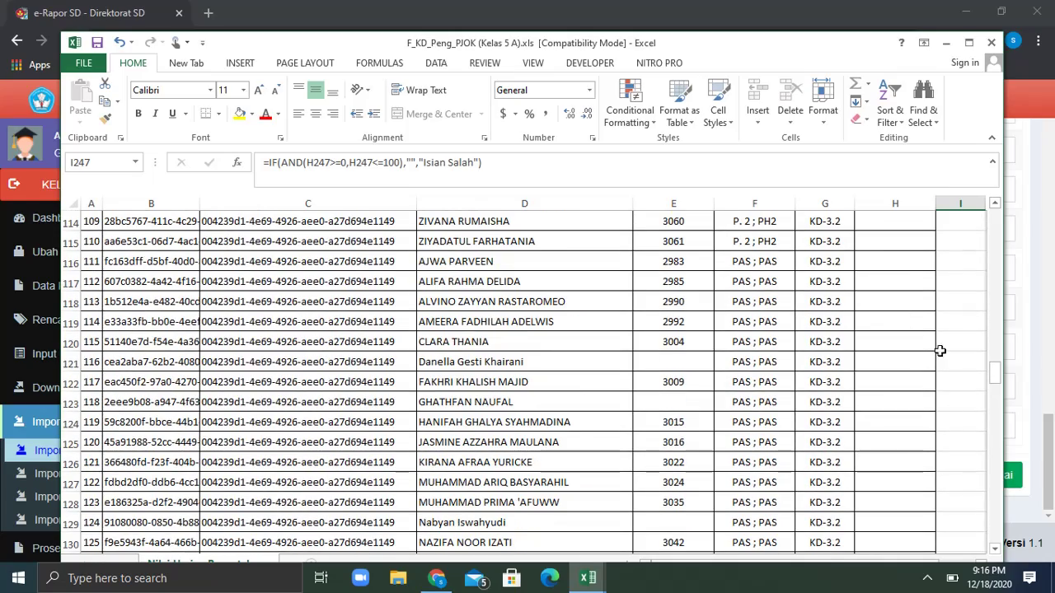
{"action": "left_click_drag", "start_coordinate": [992, 375], "coordinate": [986, 237]}
{"action": "scroll", "coordinate": [925, 313], "scroll_direction": "down", "scroll_amount": 4}
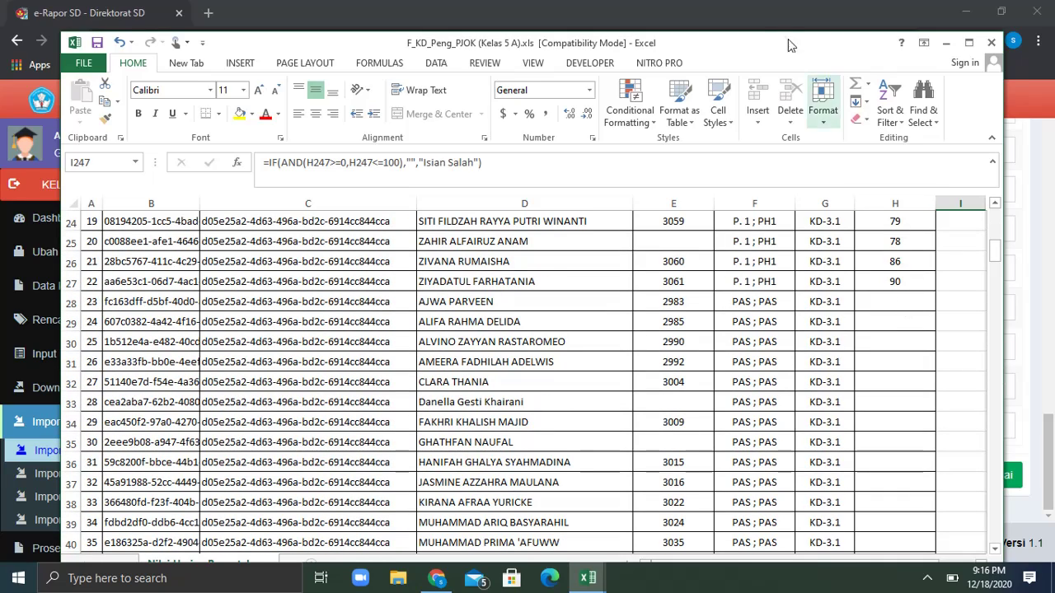
{"action": "left_click_drag", "start_coordinate": [782, 51], "coordinate": [598, 58]}
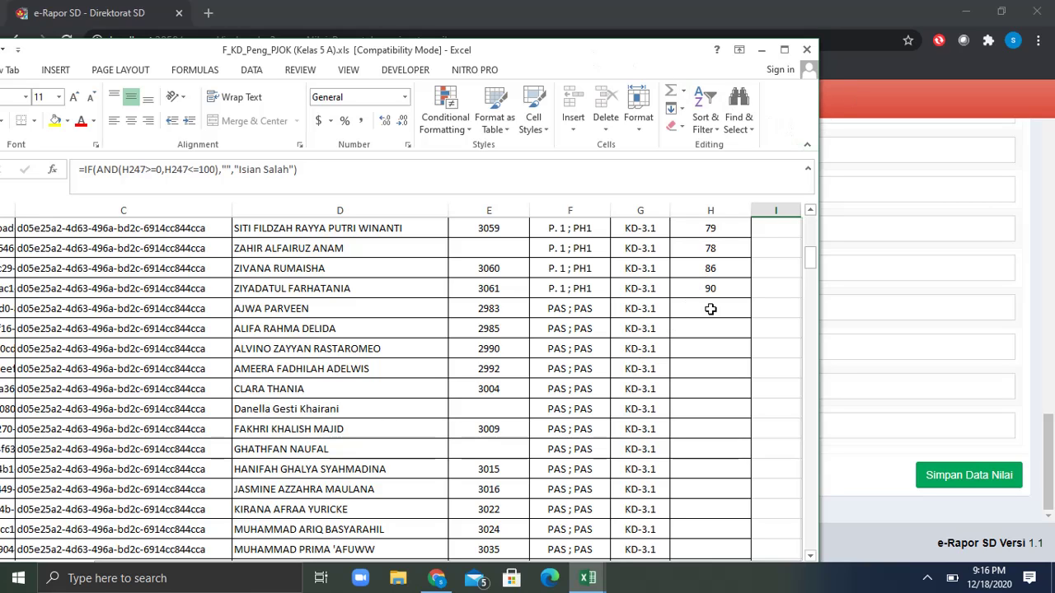
{"action": "left_click", "coordinate": [891, 96]}
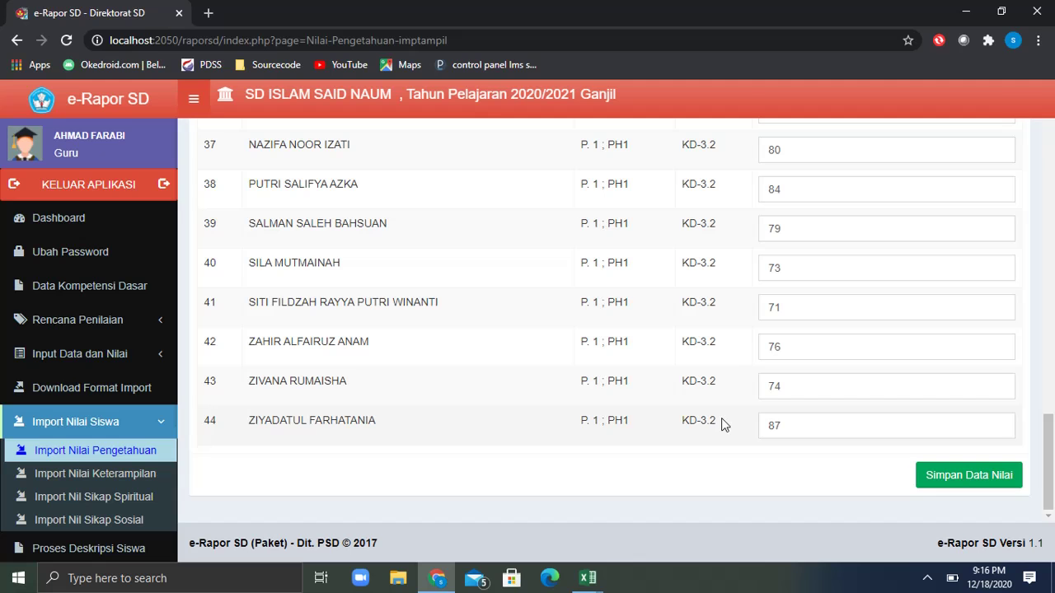
- Recheck the KD-3.1 and KD-3.2 grades loaded in e-Rapor SD against the assessment rows of the Excel workbook
{"action": "scroll", "coordinate": [718, 424], "scroll_direction": "up", "scroll_amount": 10}
{"action": "scroll", "coordinate": [722, 424], "scroll_direction": "up", "scroll_amount": 9}
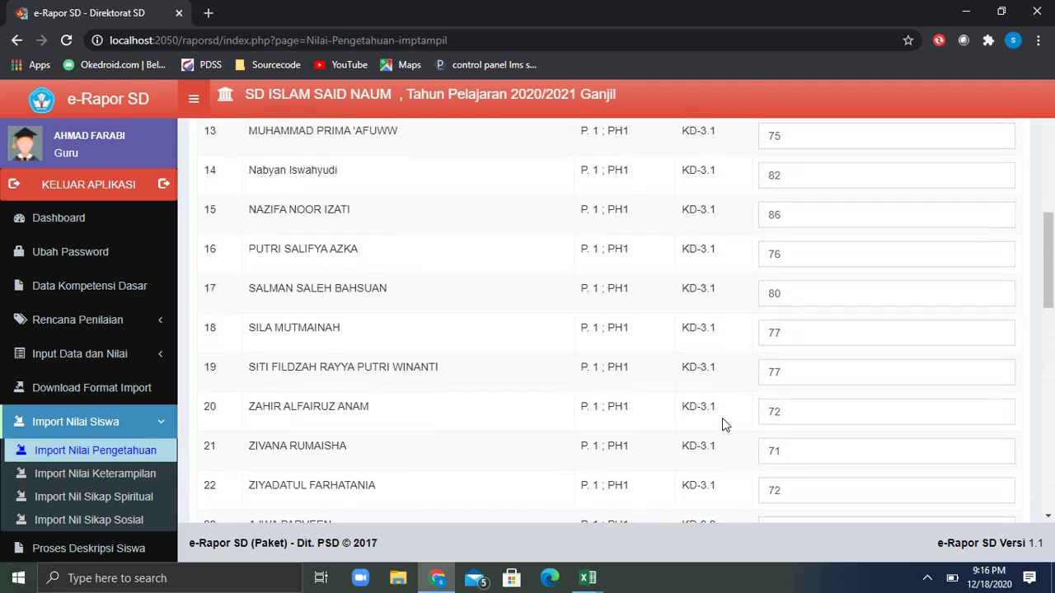
{"action": "scroll", "coordinate": [706, 279], "scroll_direction": "down", "scroll_amount": 12}
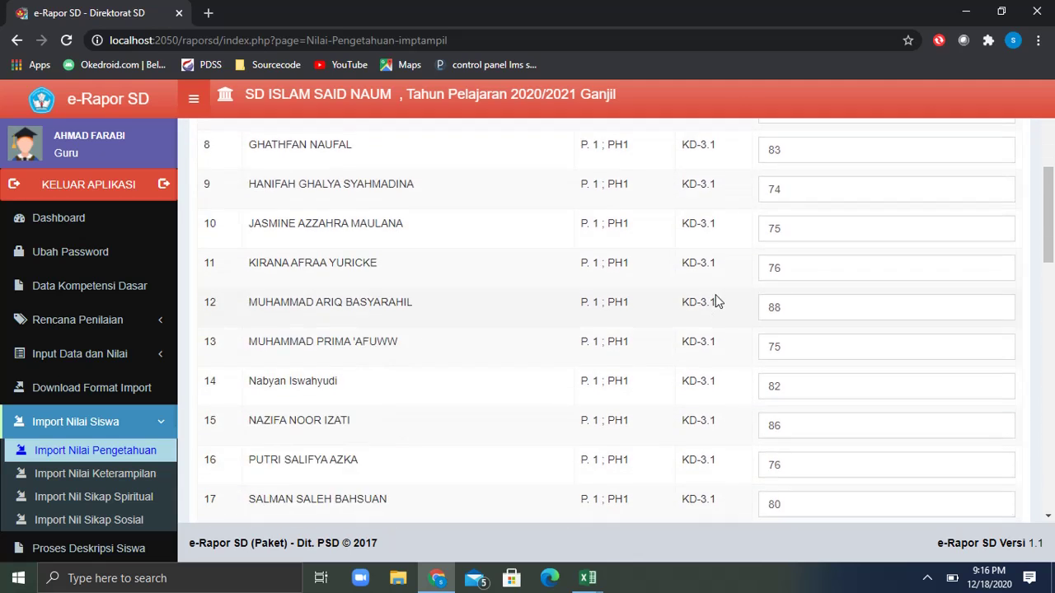
{"action": "scroll", "coordinate": [729, 428], "scroll_direction": "down", "scroll_amount": 6}
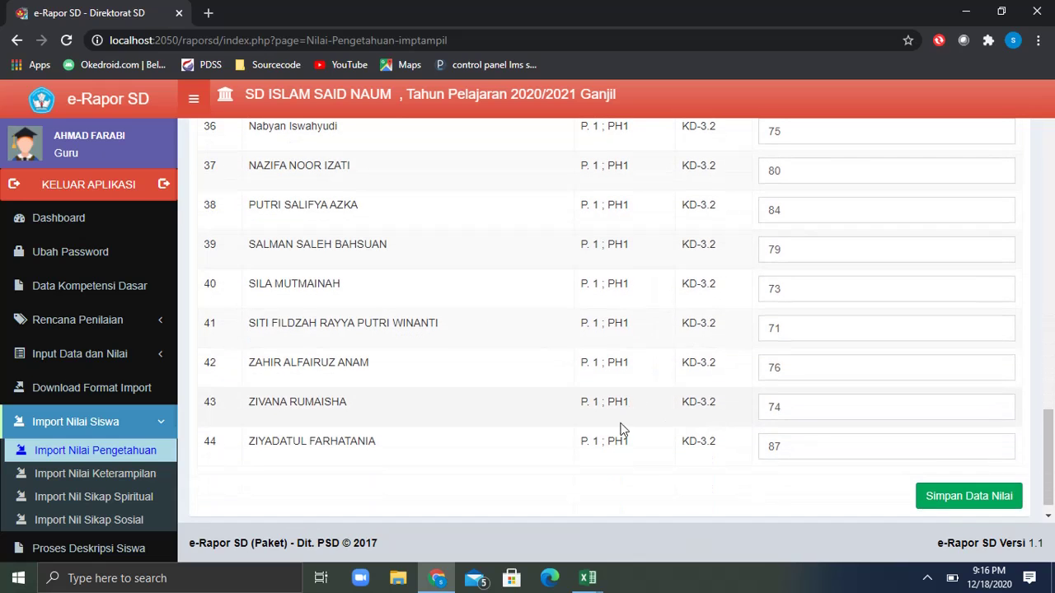
{"action": "left_click", "coordinate": [597, 583]}
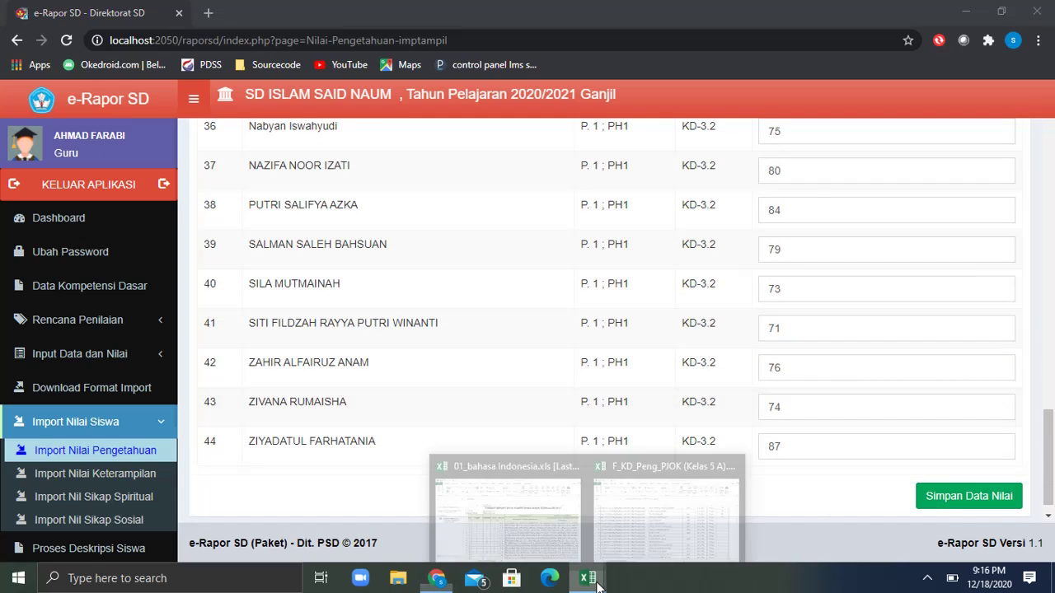
{"action": "left_click", "coordinate": [639, 515]}
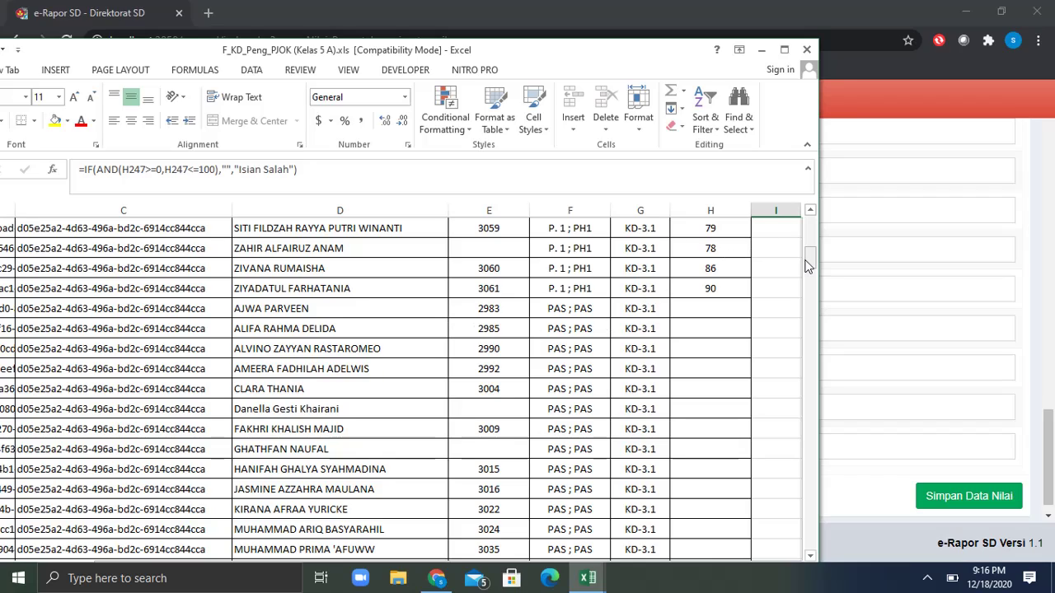
{"action": "left_click_drag", "start_coordinate": [810, 261], "coordinate": [525, 256]}
{"action": "key", "text": "alt+Tab"}
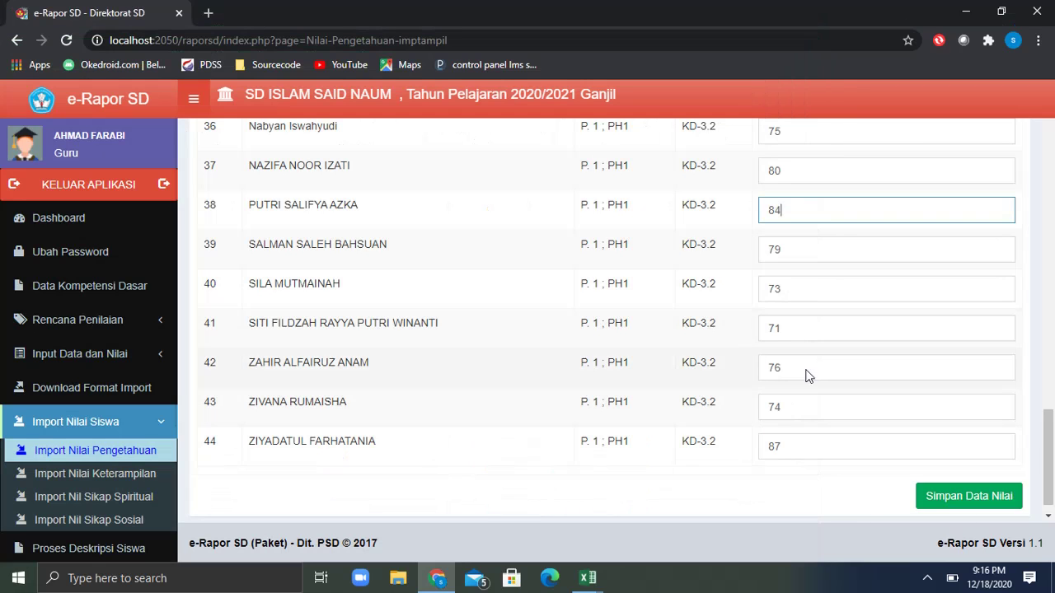
- Save the imported knowledge grades for P. 1 ; PH1 of KD-3.1 and KD-3.2 in e-Rapor SD
{"action": "scroll", "coordinate": [744, 294], "scroll_direction": "up", "scroll_amount": 2}
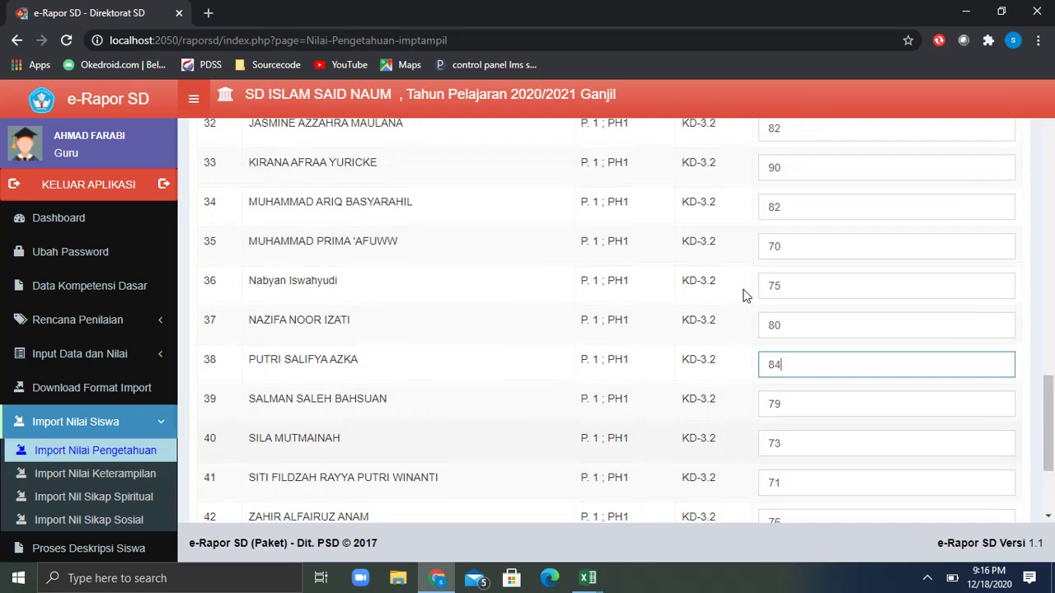
{"action": "scroll", "coordinate": [761, 306], "scroll_direction": "down", "scroll_amount": 3}
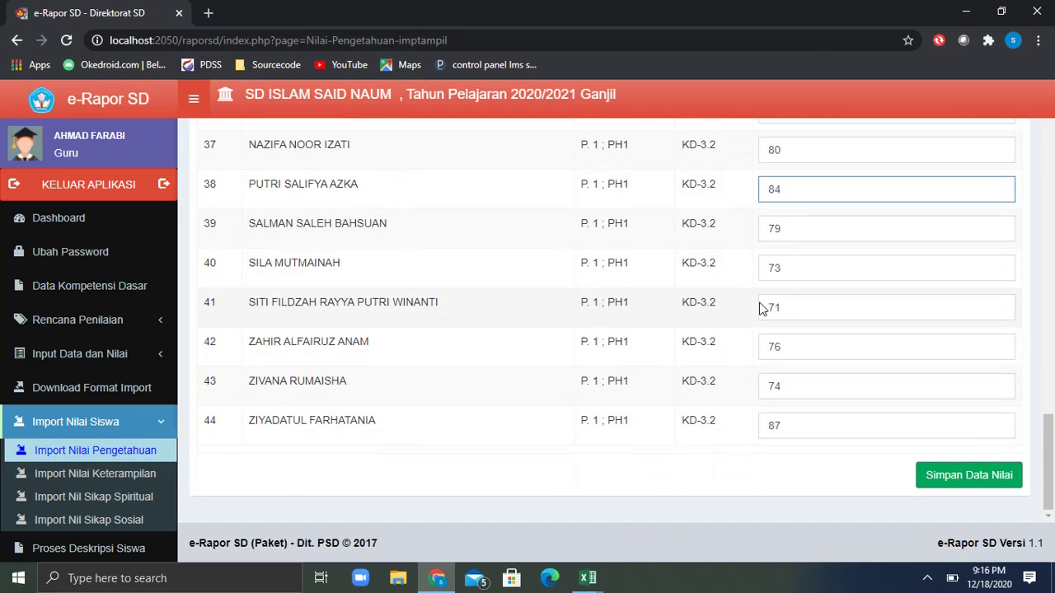
{"action": "left_click", "coordinate": [952, 485]}
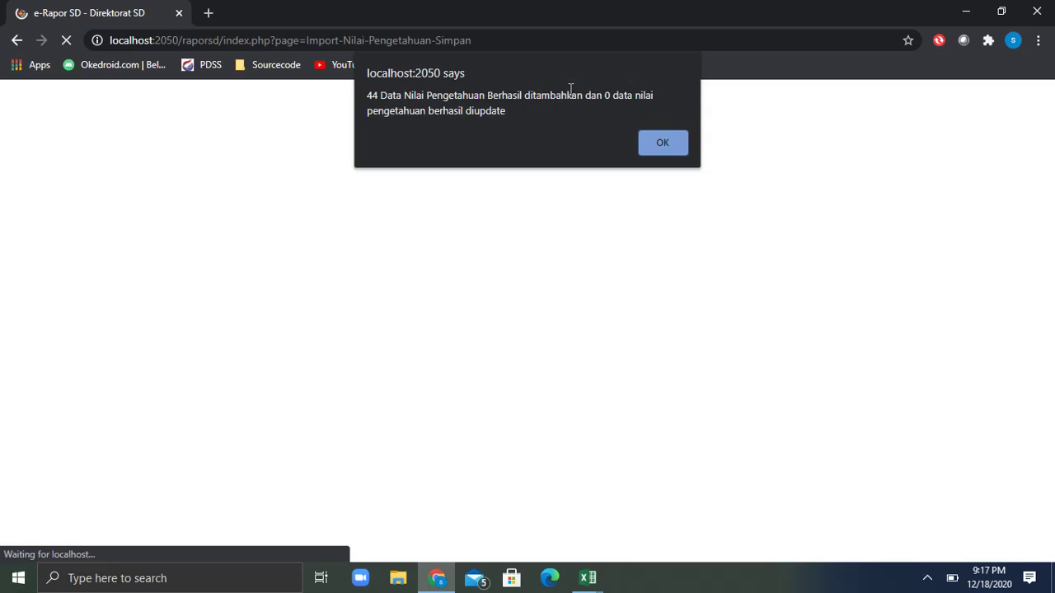
- Return to the F_KD_Peng_PJOK (Kelas 5 A) workbook in Excel, fill the empty Nilai cells with =RANDBETWEEN(70,90) through KD-3.4 and save it
{"action": "left_click", "coordinate": [653, 144]}
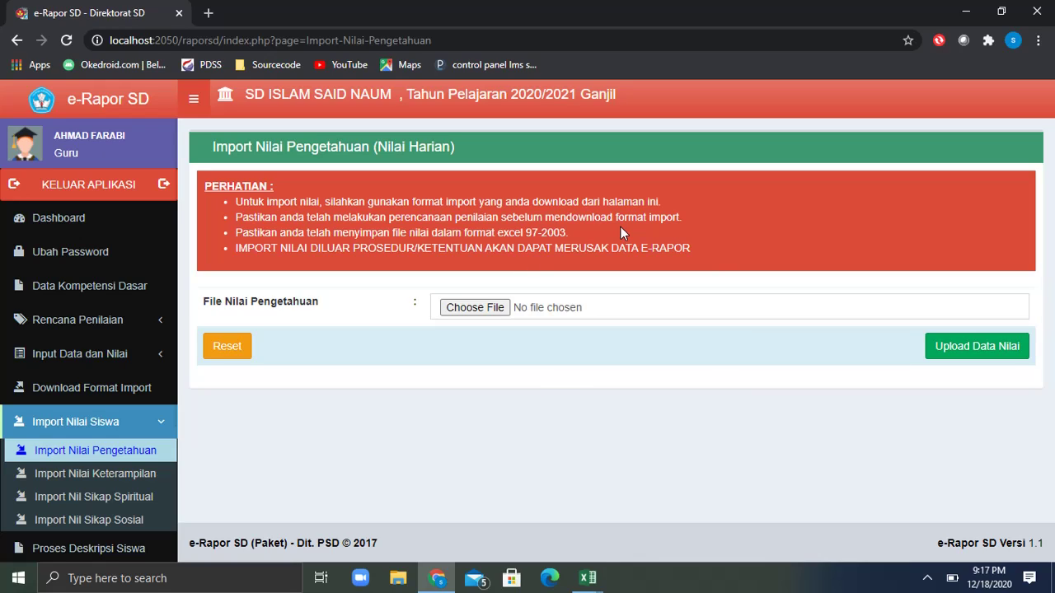
{"action": "mouse_move", "coordinate": [590, 585]}
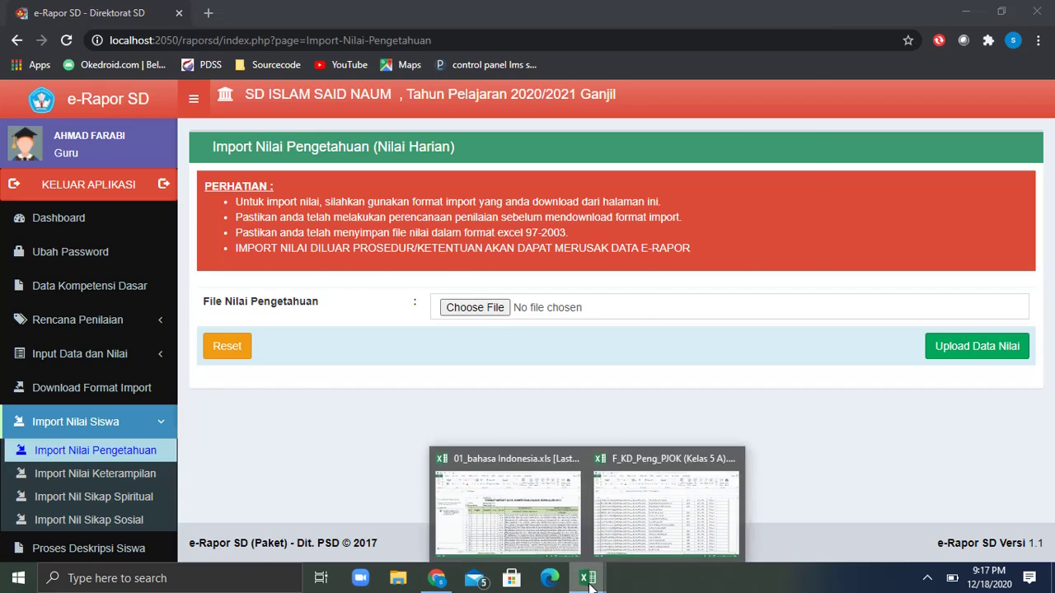
{"action": "left_click", "coordinate": [664, 505]}
{"action": "scroll", "coordinate": [687, 319], "scroll_direction": "up", "scroll_amount": 20}
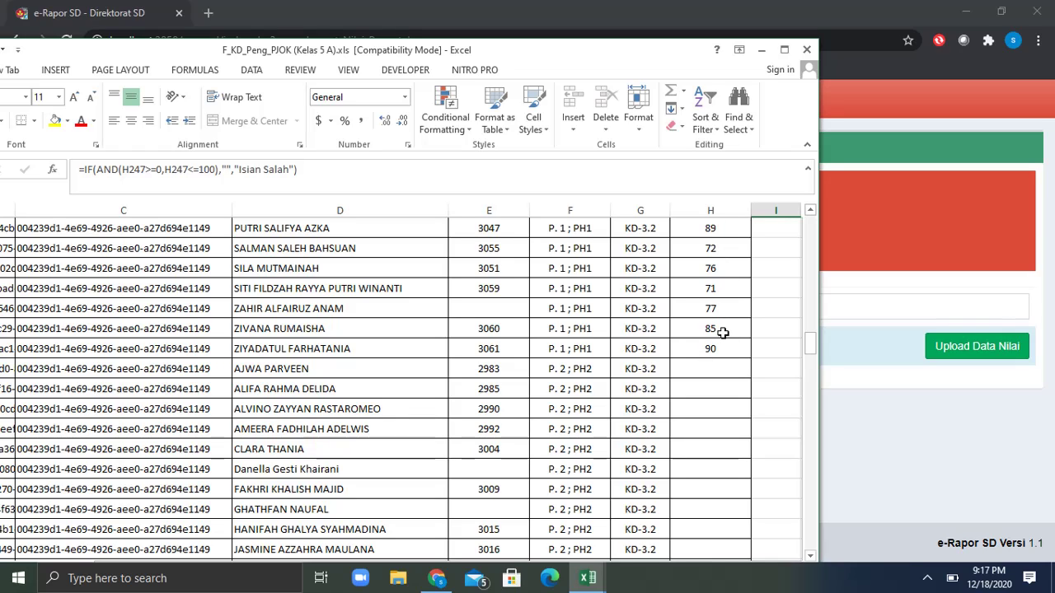
{"action": "left_click", "coordinate": [707, 373]}
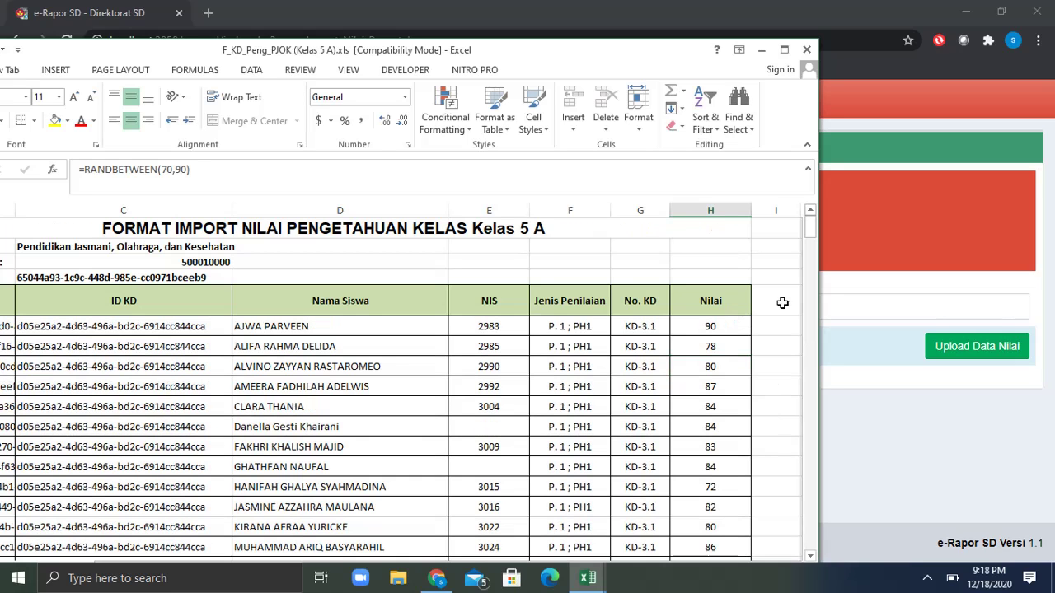
{"action": "left_click_drag", "start_coordinate": [810, 225], "coordinate": [805, 558]}
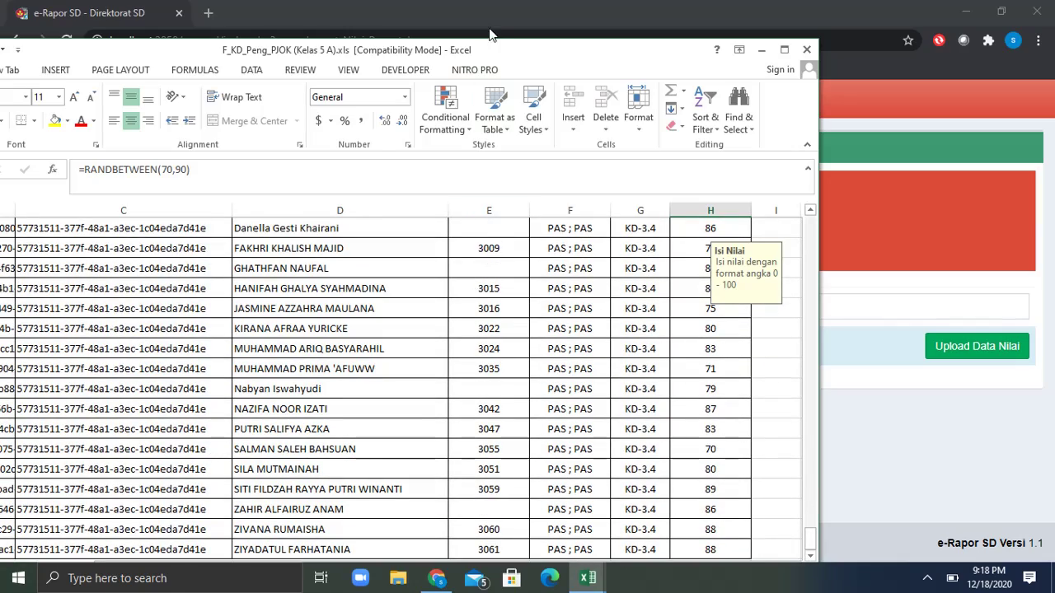
{"action": "left_click_drag", "start_coordinate": [503, 49], "coordinate": [650, 89]}
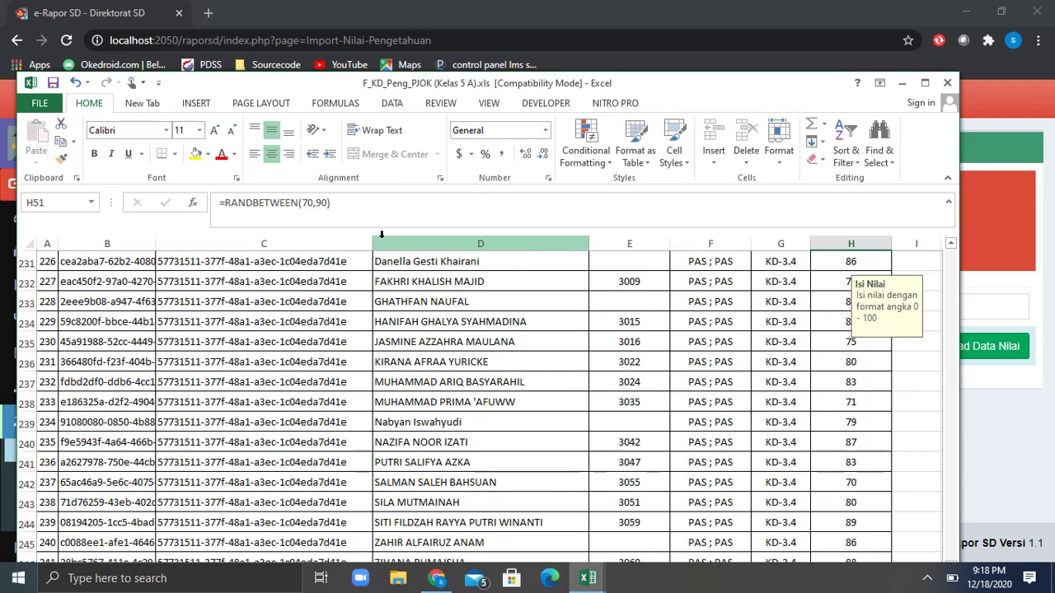
{"action": "left_click", "coordinate": [53, 86]}
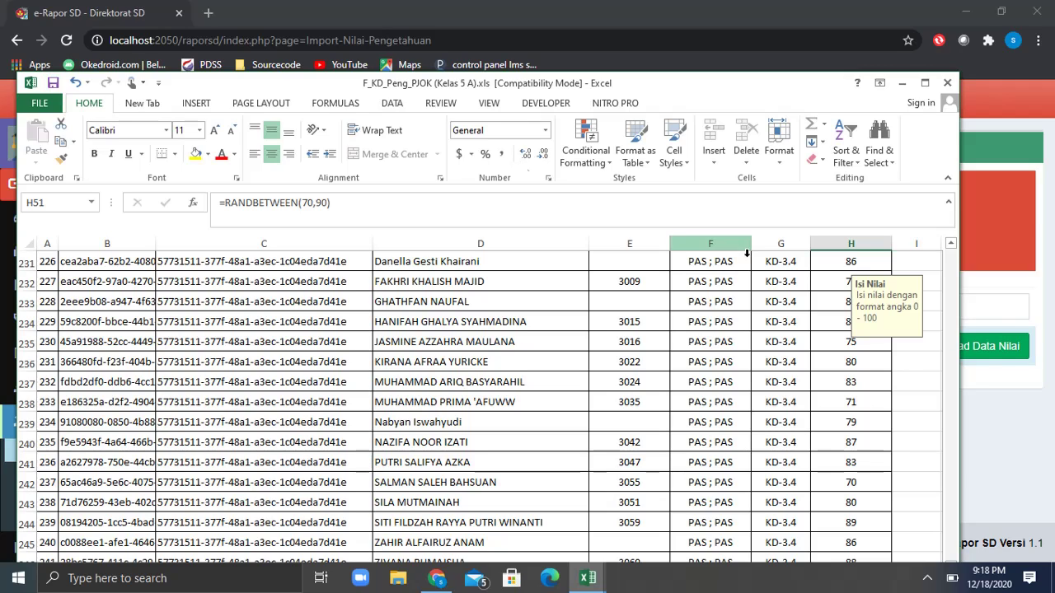
- Switch back to e-Rapor SD and upload F_KD_Peng_PJOK (Kelas 5 A).xls again through Import Nilai Pengetahuan
{"action": "left_click", "coordinate": [989, 346]}
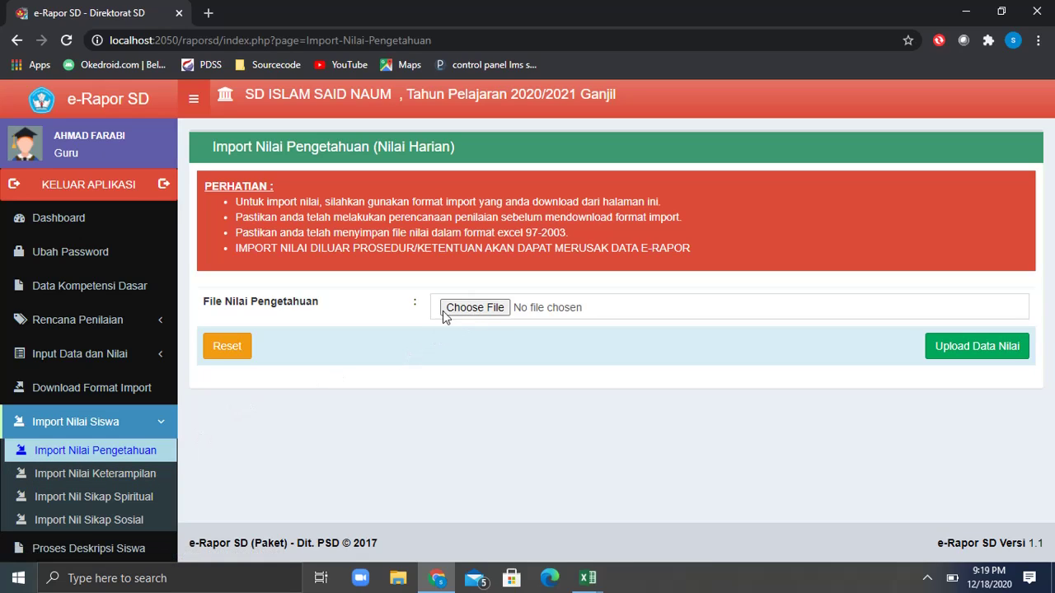
{"action": "left_click", "coordinate": [479, 306]}
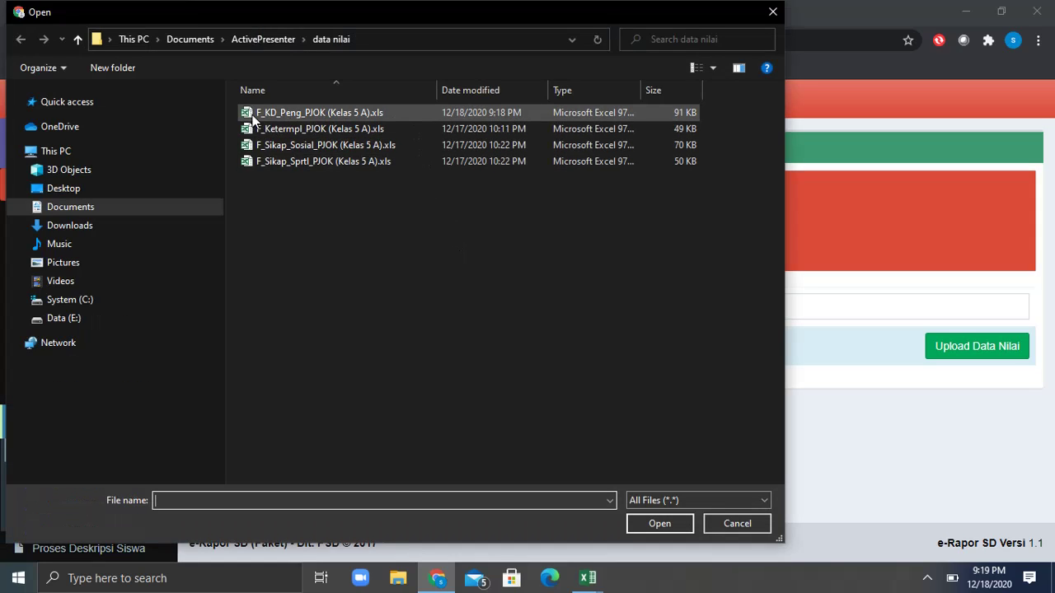
{"action": "double_click", "coordinate": [314, 119]}
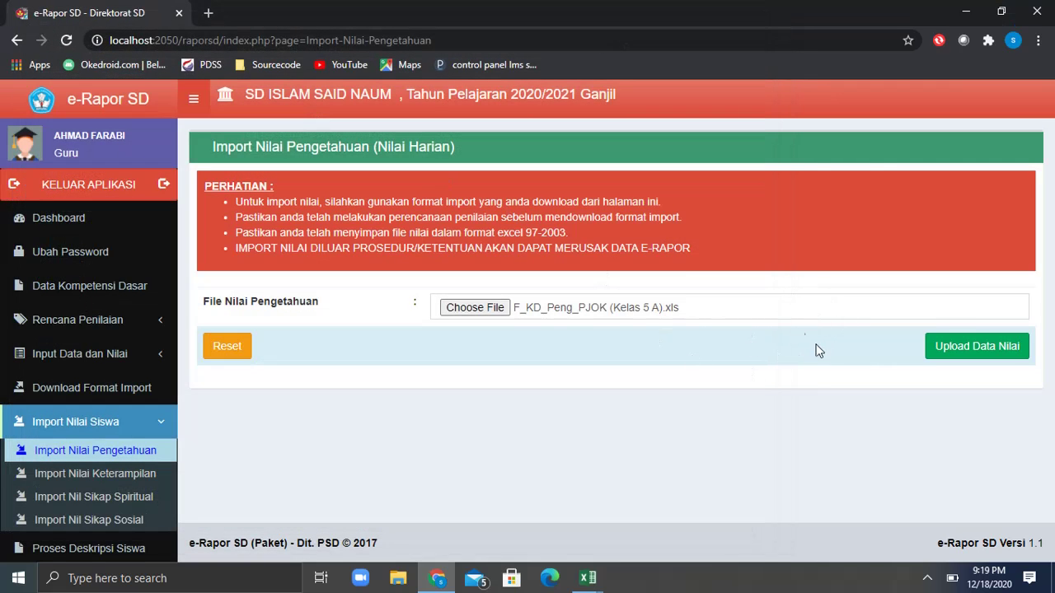
{"action": "left_click", "coordinate": [958, 350]}
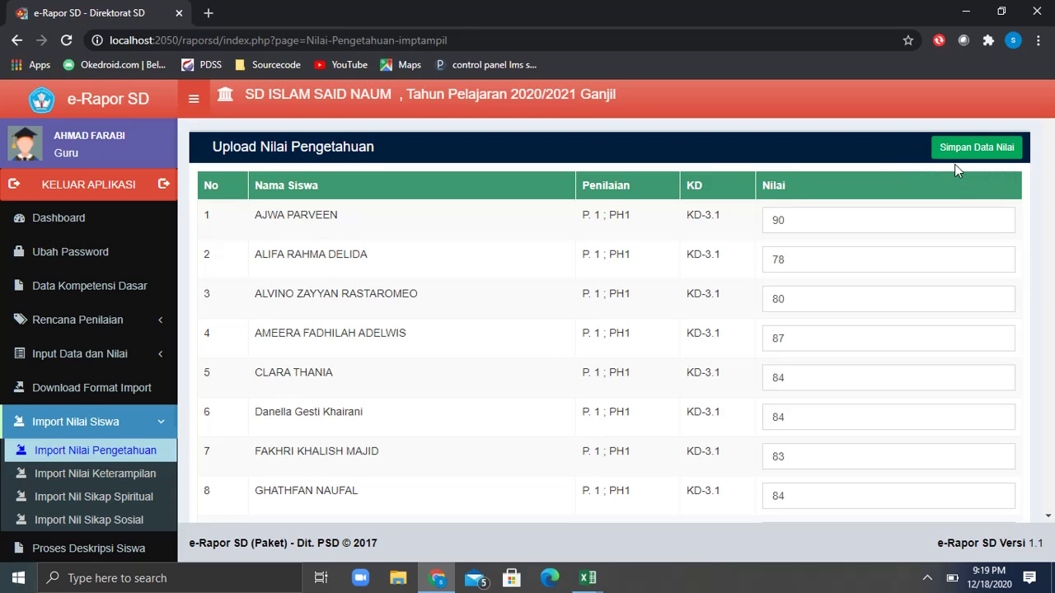
- Review the loaded knowledge grades down to the last KD-3.4 row and save them in e-Rapor SD
{"action": "scroll", "coordinate": [989, 395], "scroll_direction": "down", "scroll_amount": 20}
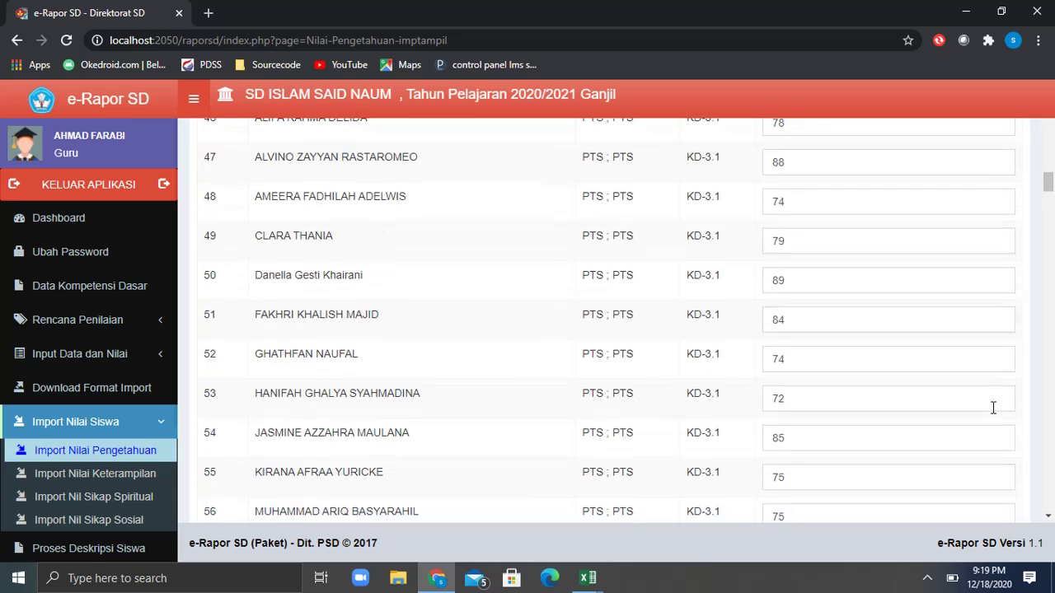
{"action": "scroll", "coordinate": [988, 385], "scroll_direction": "down", "scroll_amount": 20}
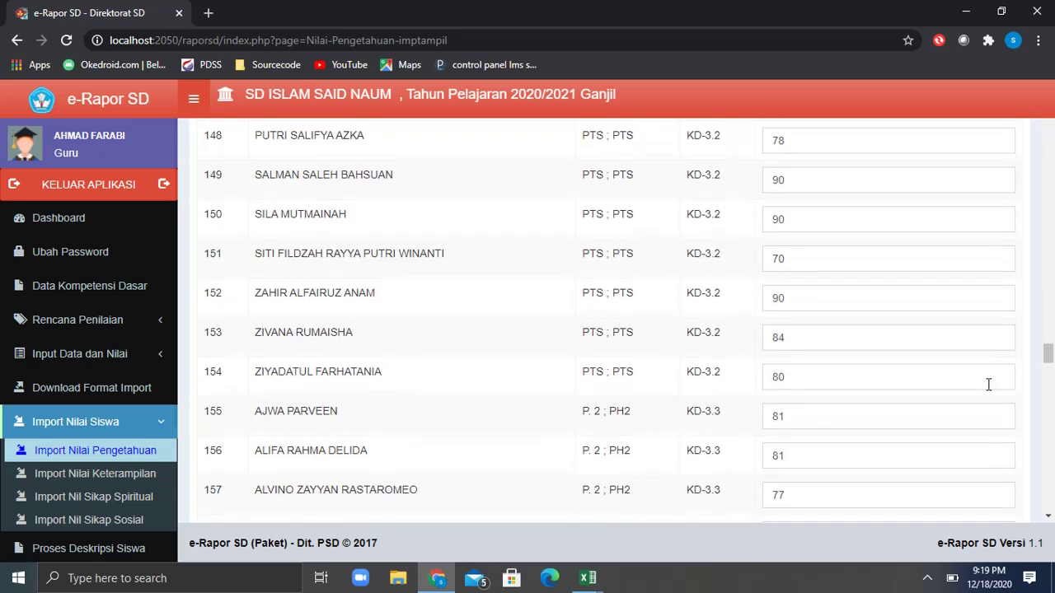
{"action": "scroll", "coordinate": [985, 379], "scroll_direction": "down", "scroll_amount": 5}
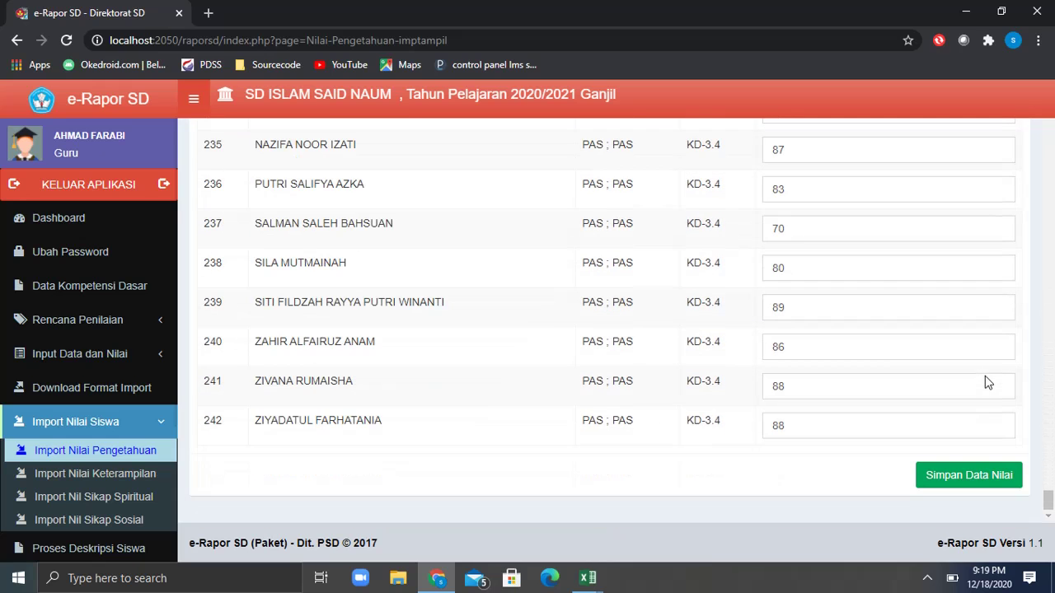
{"action": "left_click", "coordinate": [950, 488]}
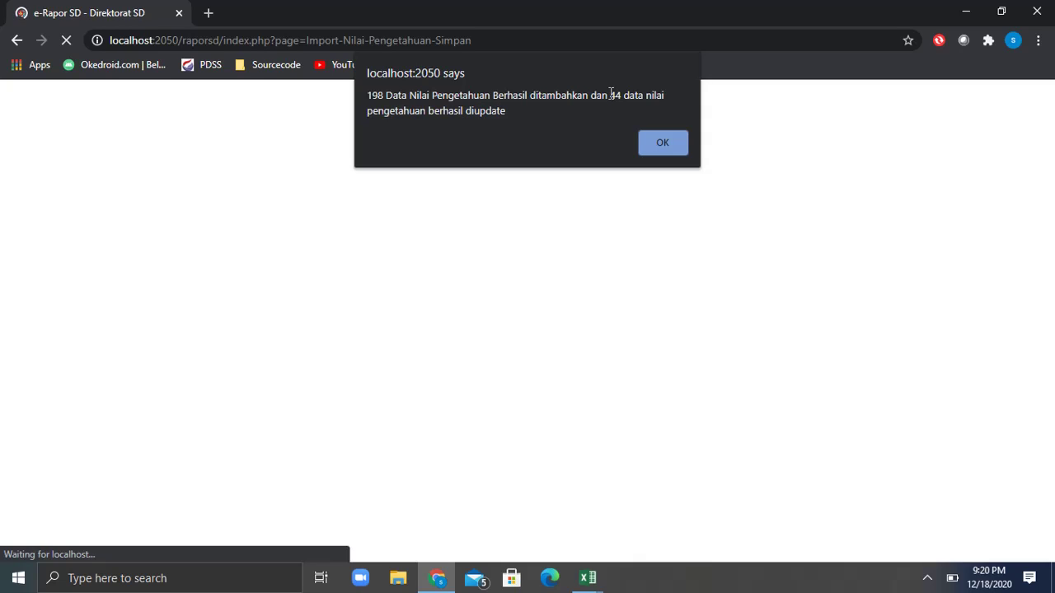
{"action": "left_click_drag", "start_coordinate": [610, 94], "coordinate": [666, 94]}
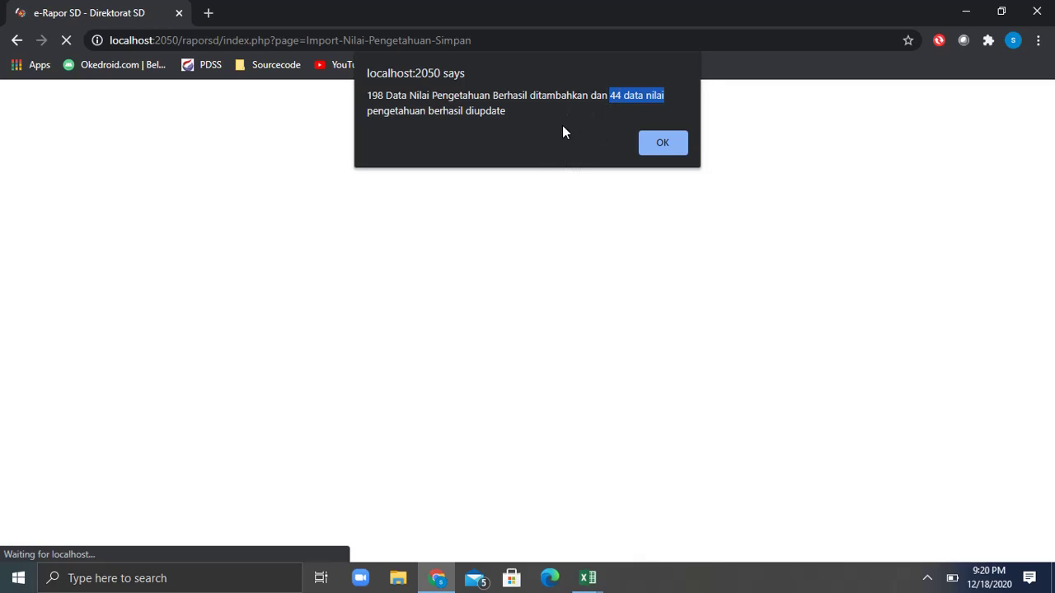
{"action": "left_click", "coordinate": [654, 146]}
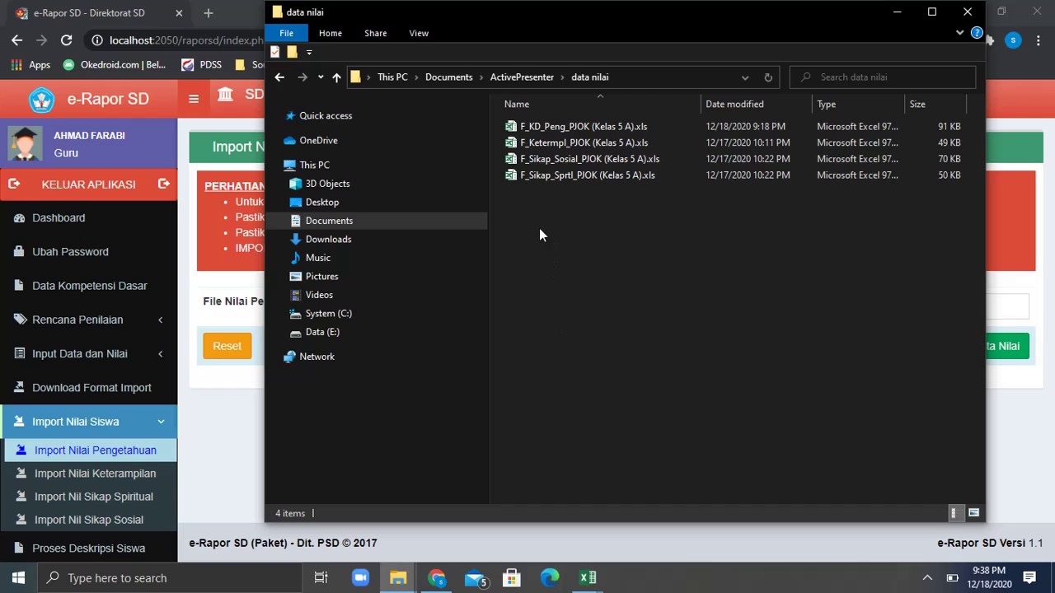
- Open F_Ketermpl_PJOK (Kelas 5 A).xls in Excel and fill its Nilai column with the skill grades from KD-4.1 through KD-4.4
{"action": "double_click", "coordinate": [566, 141]}
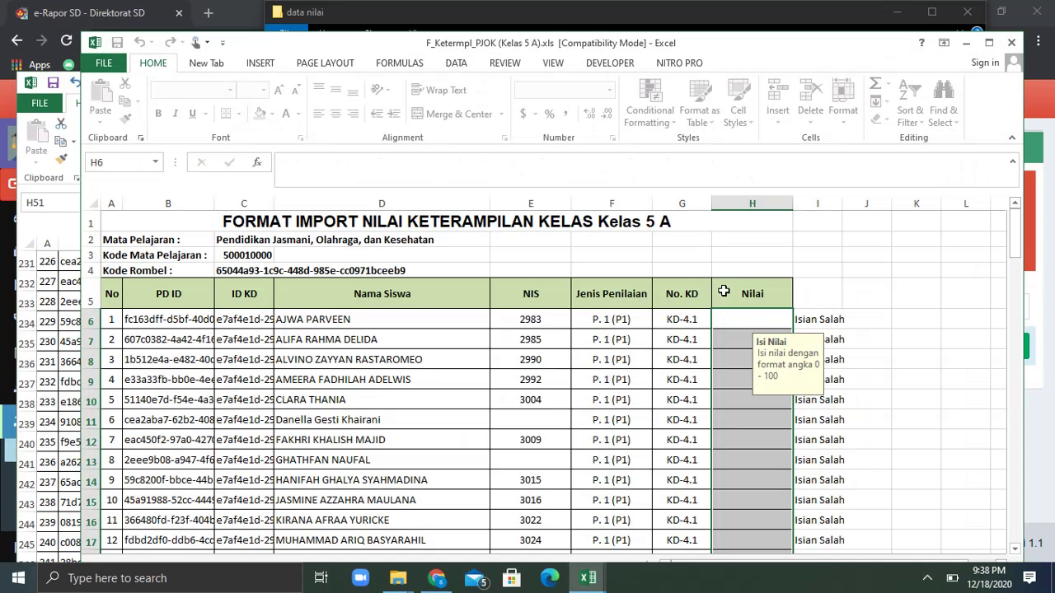
{"action": "key", "text": "ctrl+v"}
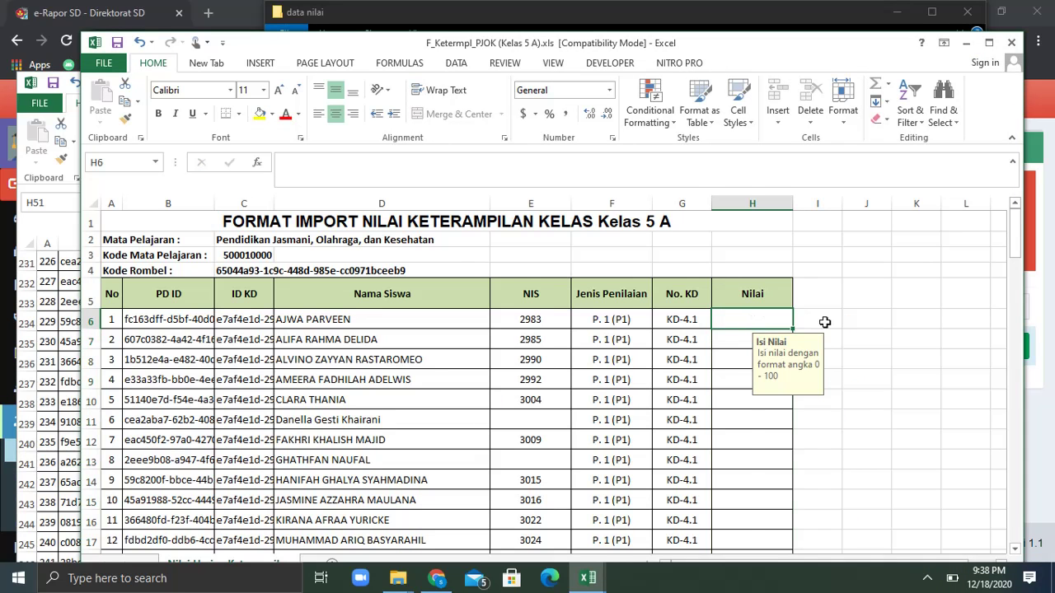
{"action": "left_click", "coordinate": [851, 357]}
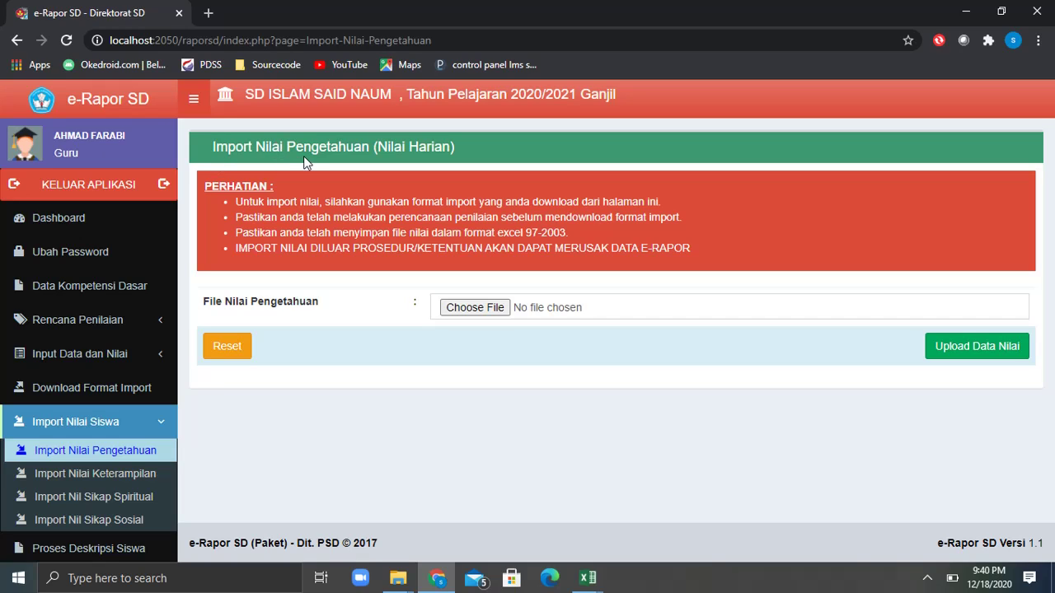
- Upload F_Ketermpl_PJOK (Kelas 5 A).xls to e-Rapor SD through Import Nilai Keterampilan
{"action": "left_click", "coordinate": [110, 480]}
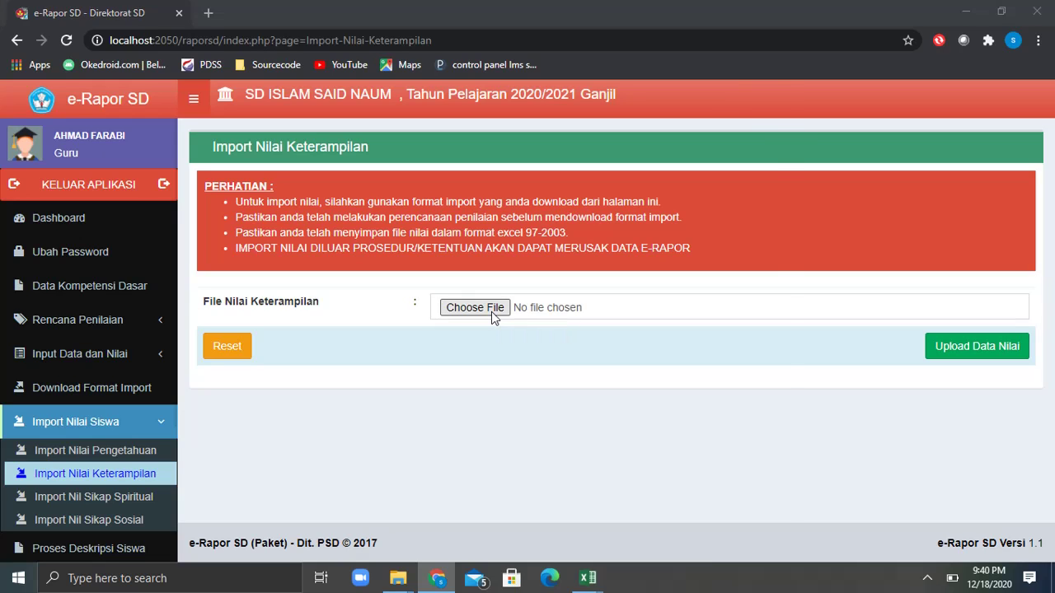
{"action": "left_click", "coordinate": [491, 312]}
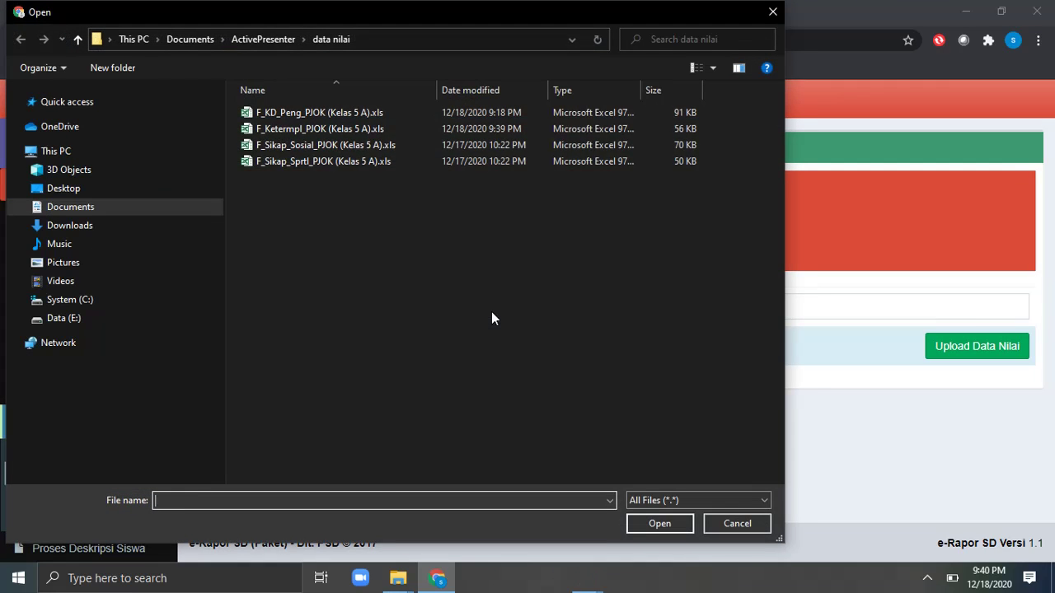
{"action": "double_click", "coordinate": [294, 131]}
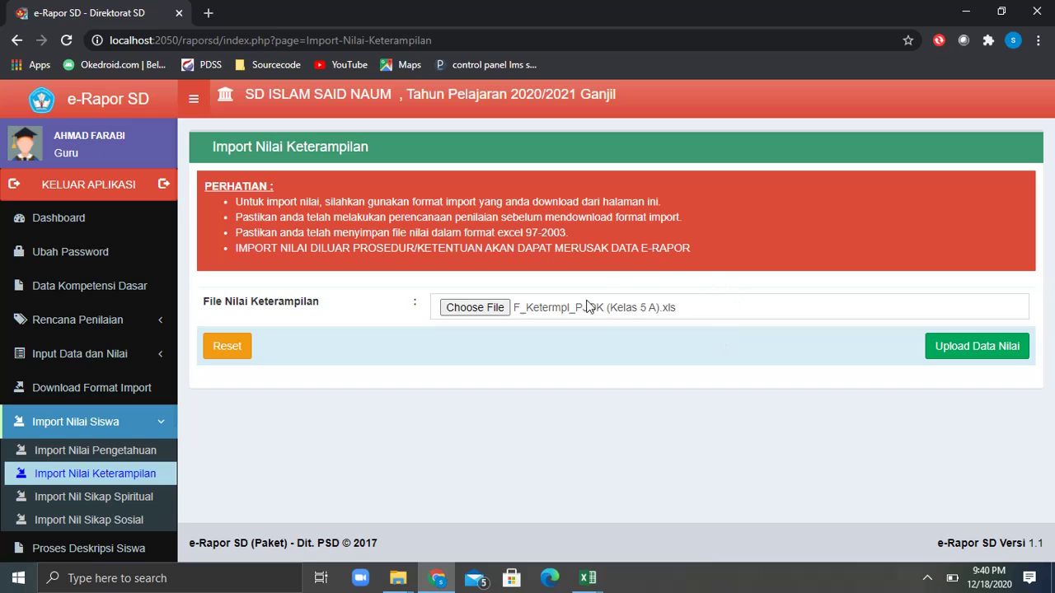
{"action": "left_click", "coordinate": [958, 351]}
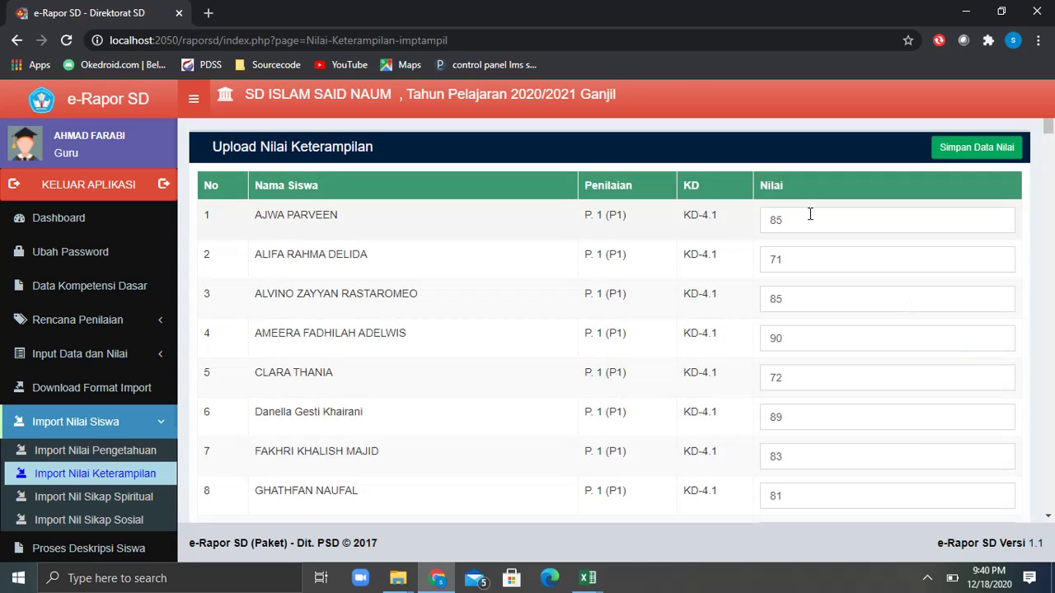
- Review the loaded skill grades from KD-4.1 down to the last KD-4.4 row and save them
{"action": "scroll", "coordinate": [809, 219], "scroll_direction": "down", "scroll_amount": 2}
{"action": "scroll", "coordinate": [808, 219], "scroll_direction": "down", "scroll_amount": 2}
{"action": "scroll", "coordinate": [808, 219], "scroll_direction": "down", "scroll_amount": 15}
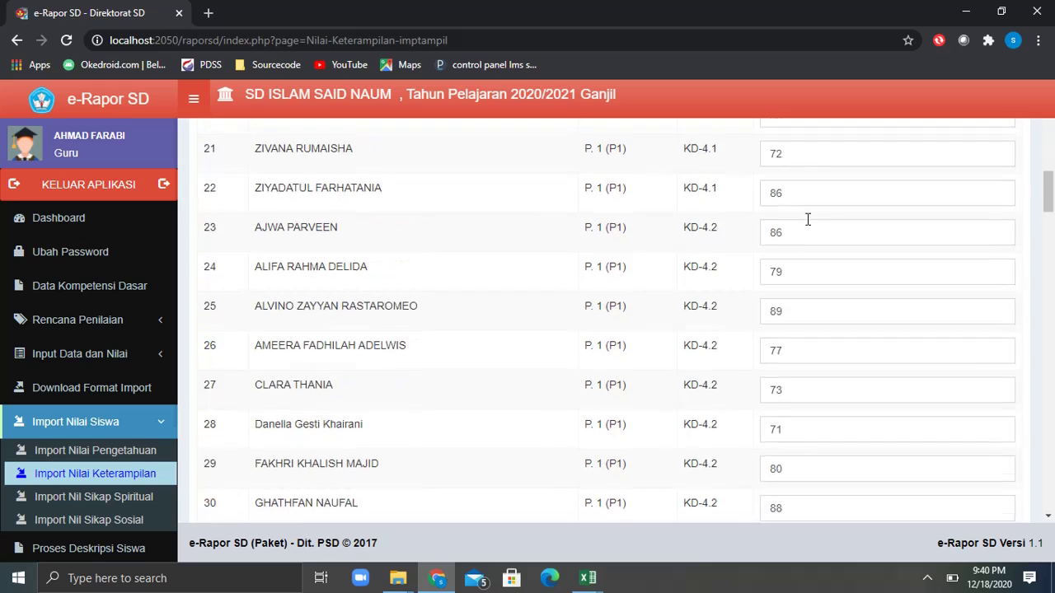
{"action": "left_click_drag", "start_coordinate": [1051, 256], "coordinate": [950, 487]}
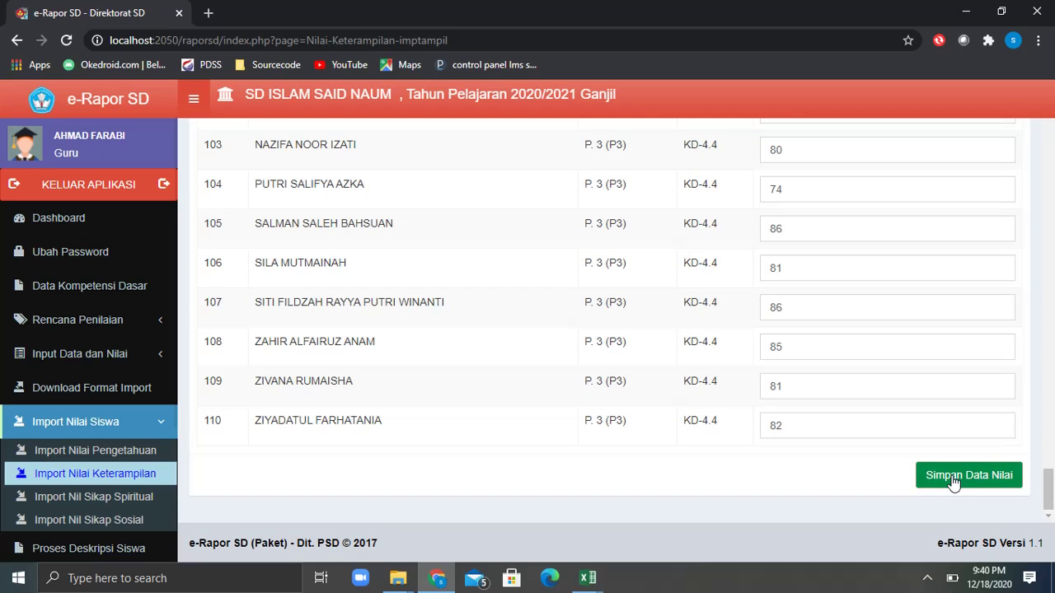
{"action": "left_click", "coordinate": [953, 480]}
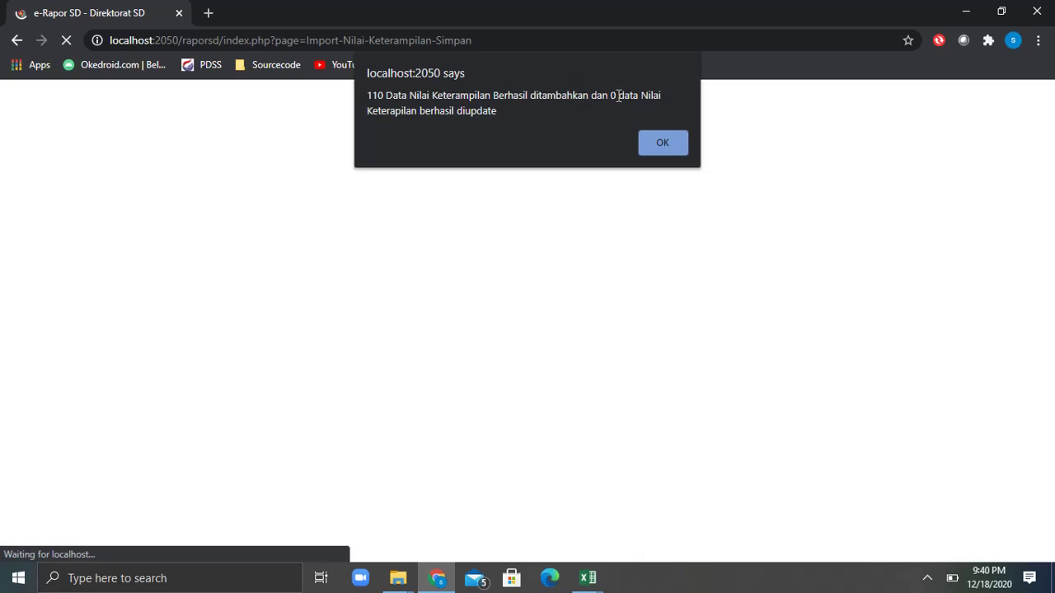
{"action": "left_click", "coordinate": [664, 149]}
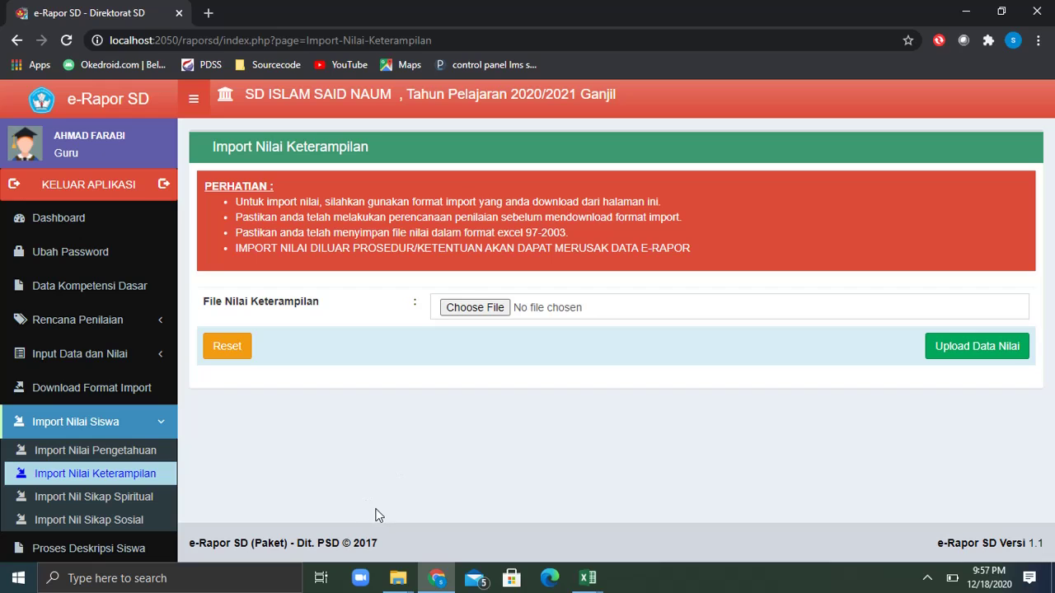
- Open F_Sikap_Sprtl_PJOK (Kelas 5 A).xls from the data nilai folder in Excel
{"action": "left_click", "coordinate": [400, 581]}
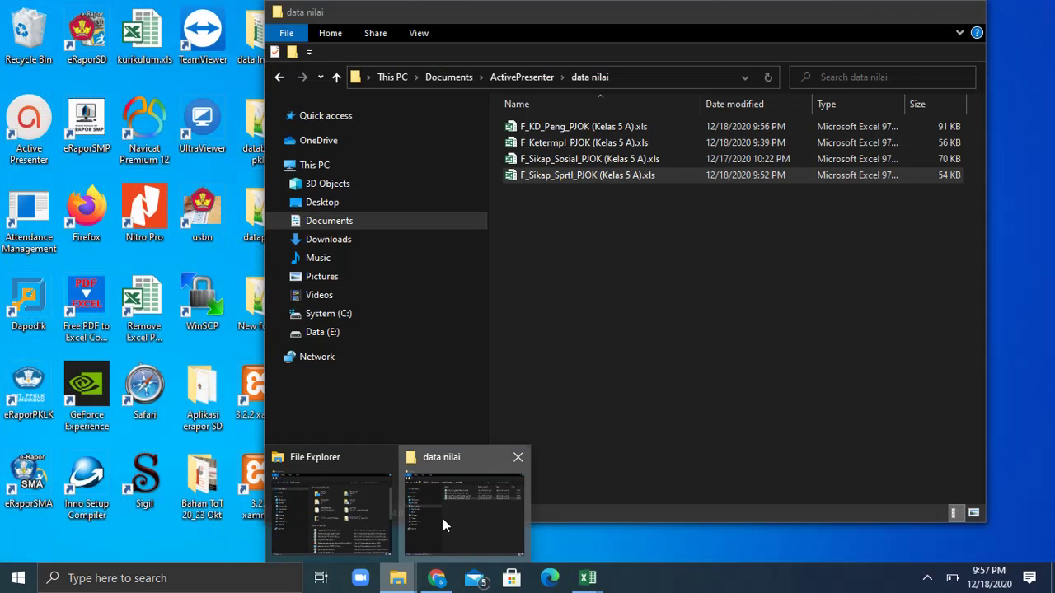
{"action": "left_click", "coordinate": [443, 521]}
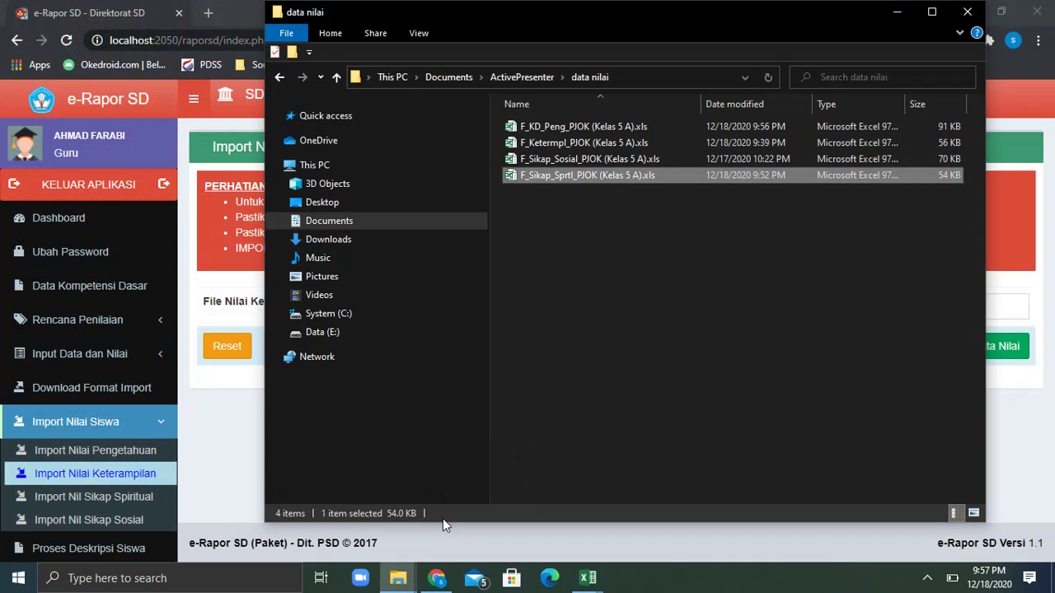
{"action": "double_click", "coordinate": [581, 175]}
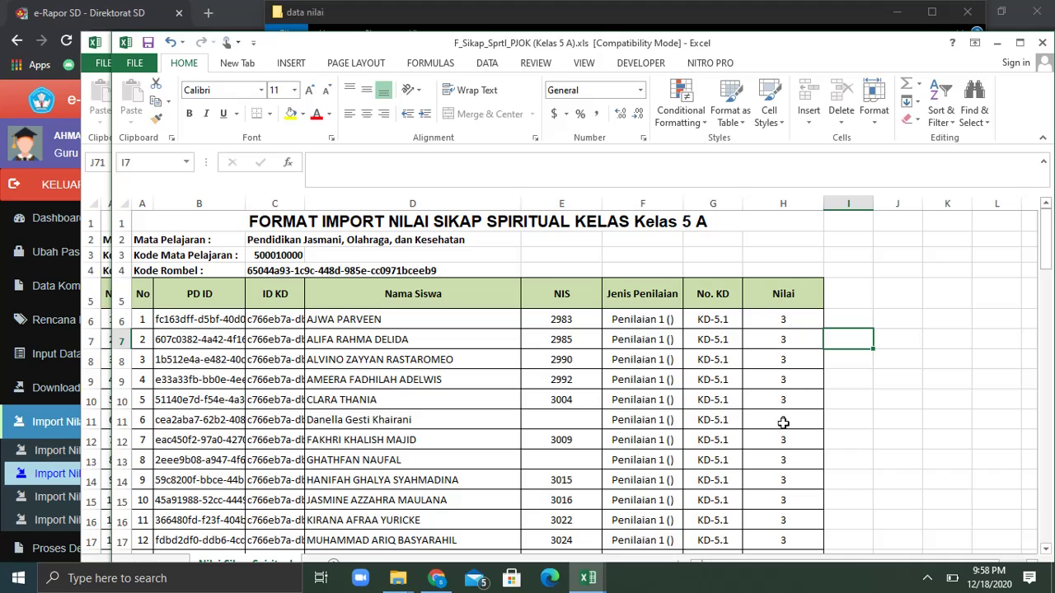
- Set the first student's KD-5.1 Nilai in cell H6 of the spiritual attitude sheet to 4
{"action": "left_click", "coordinate": [778, 321]}
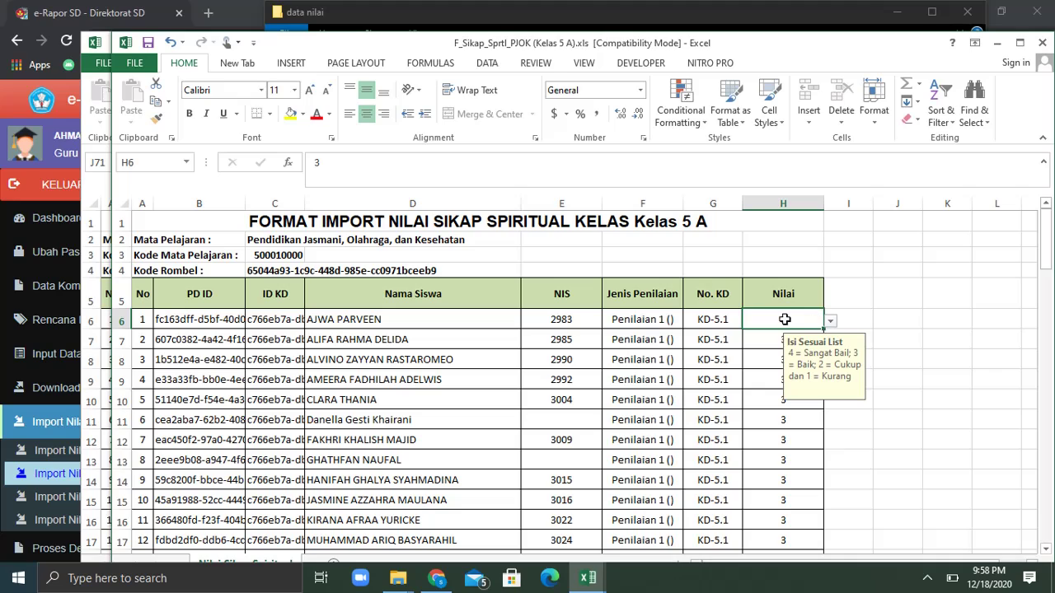
{"action": "left_click", "coordinate": [831, 321]}
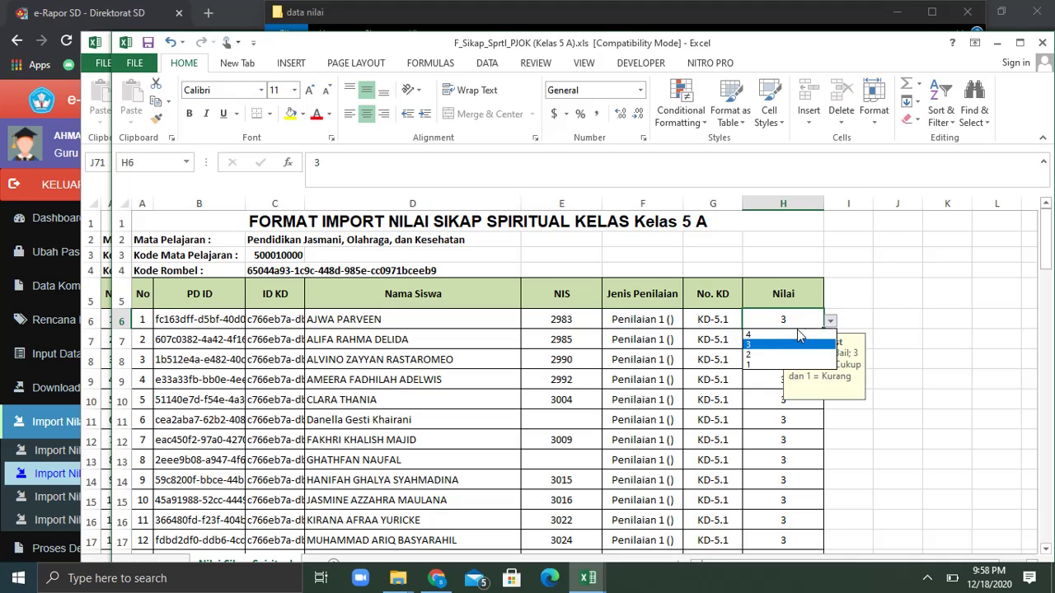
{"action": "left_click", "coordinate": [790, 335]}
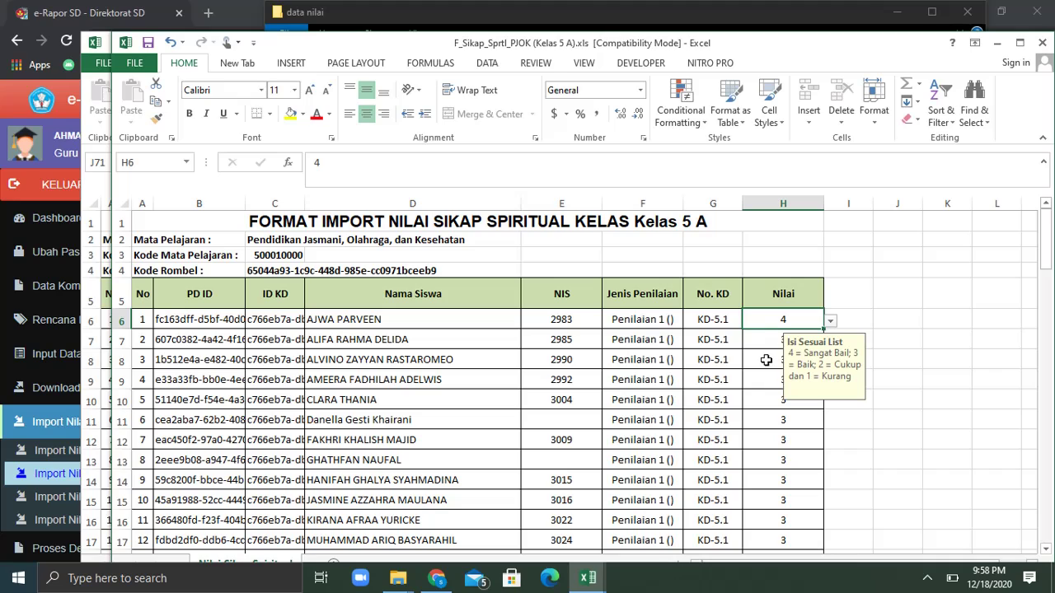
{"action": "left_click", "coordinate": [766, 340]}
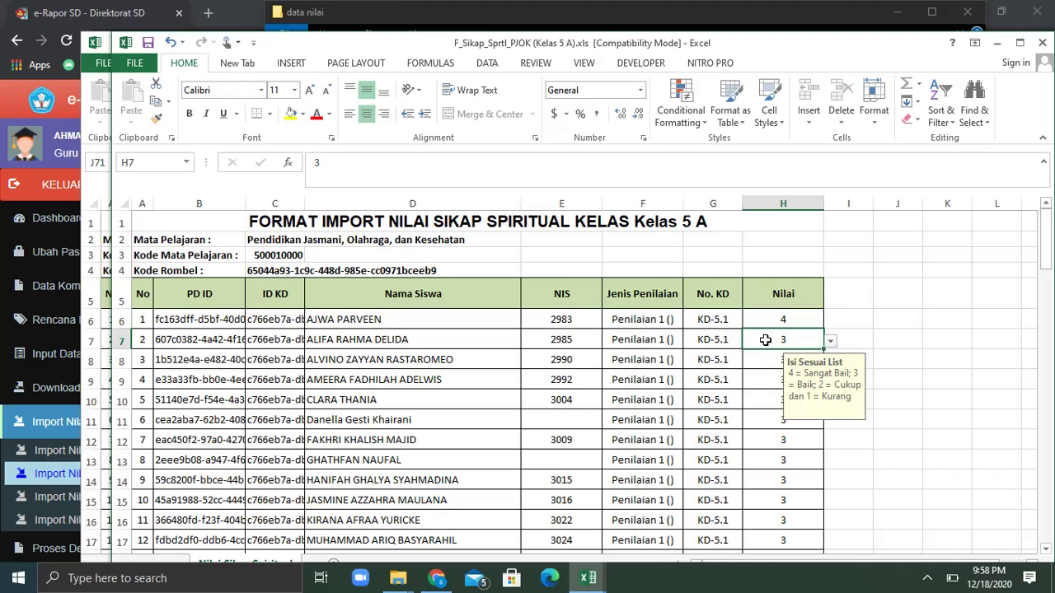
- Set the second student's KD-5.1 Nilai in cell H7 of the spiritual attitude sheet to 2
{"action": "left_click", "coordinate": [830, 341]}
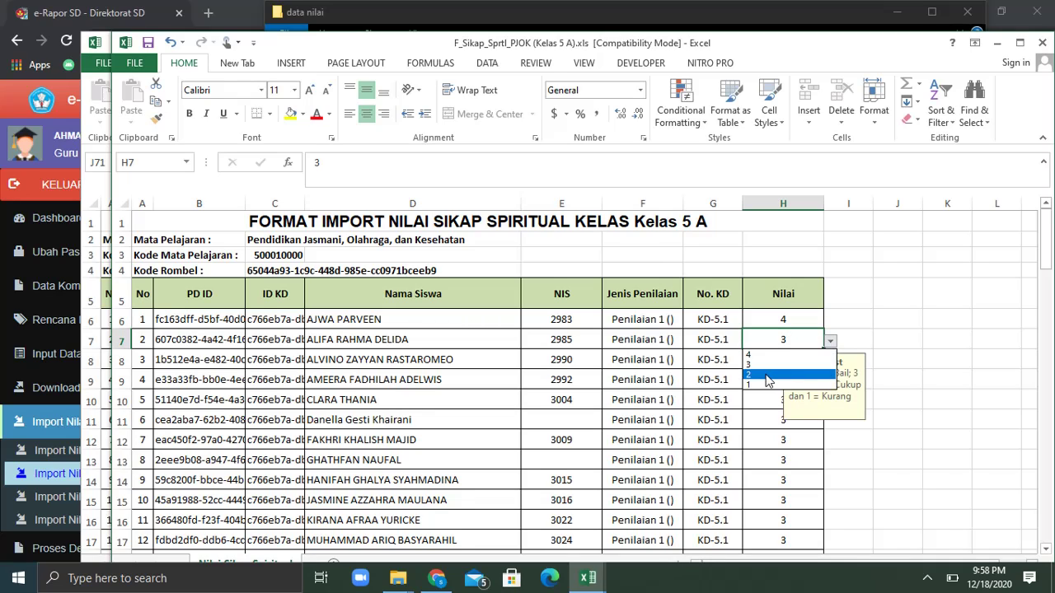
{"action": "left_click", "coordinate": [766, 375]}
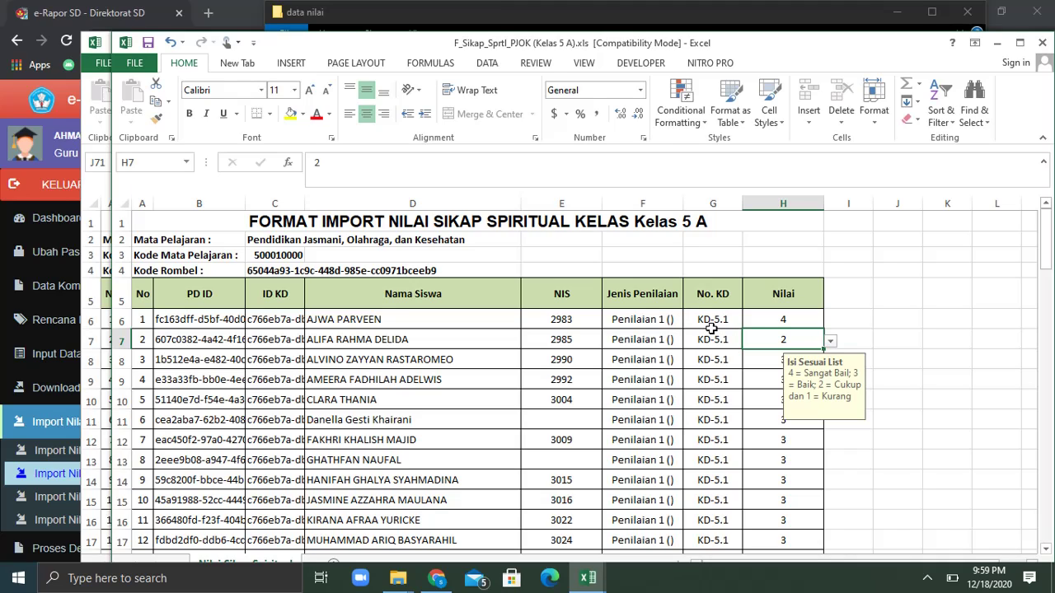
- Switch to e-Rapor SD and try to upload F_Sikap_Sprtl_PJOK (Kelas 5 A).xls through Import Nilai Sikap Spiritual
{"action": "left_click", "coordinate": [40, 501]}
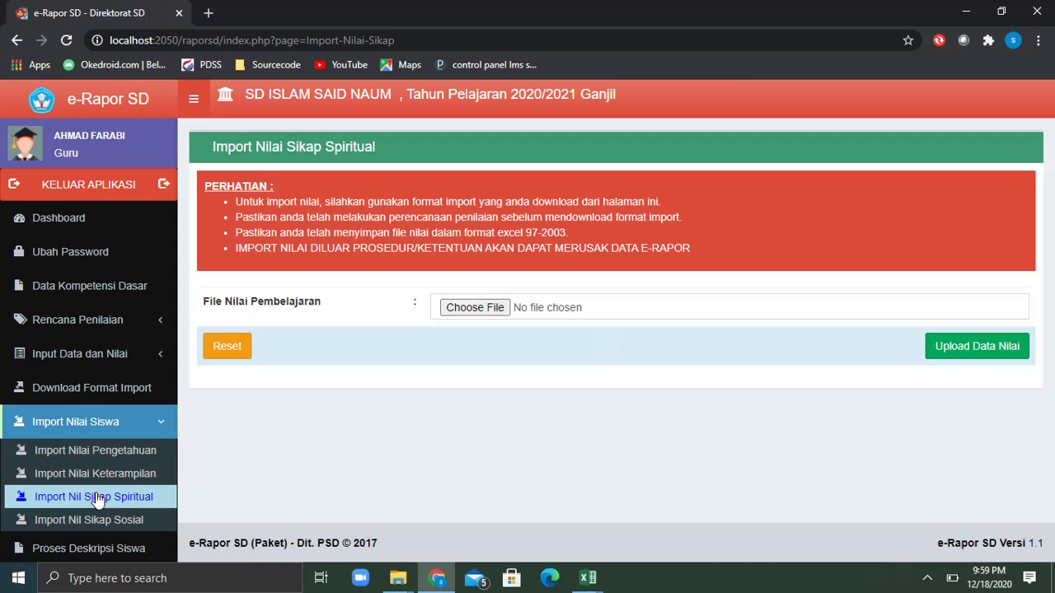
{"action": "left_click", "coordinate": [475, 308]}
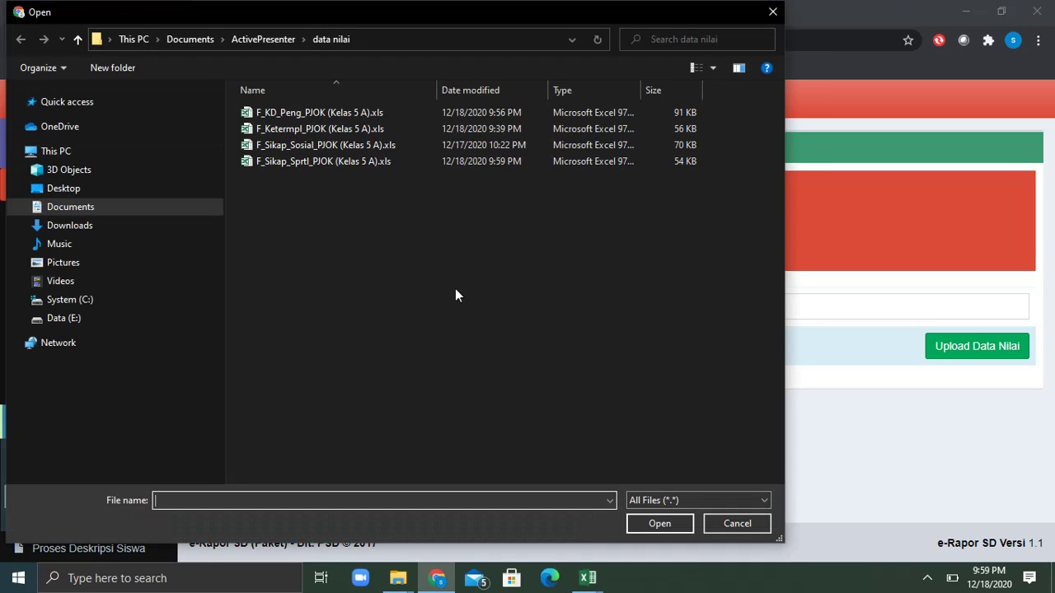
{"action": "double_click", "coordinate": [300, 167]}
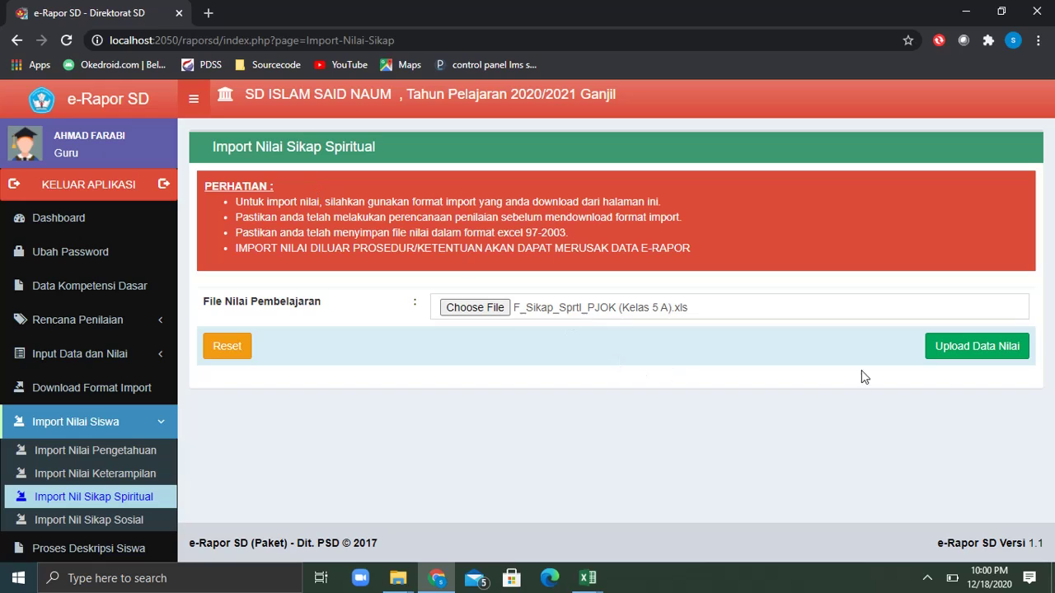
{"action": "left_click", "coordinate": [975, 349]}
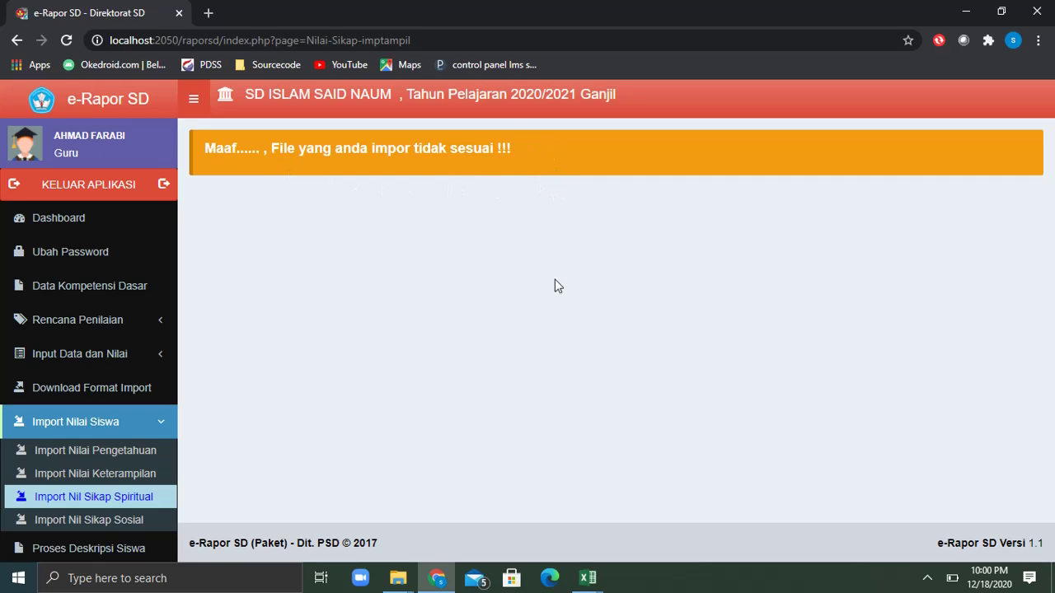
- Return to the F_Sikap_Sprtl_PJOK workbook in Excel and try to edit the No. KD value in cell G6
{"action": "mouse_move", "coordinate": [579, 582]}
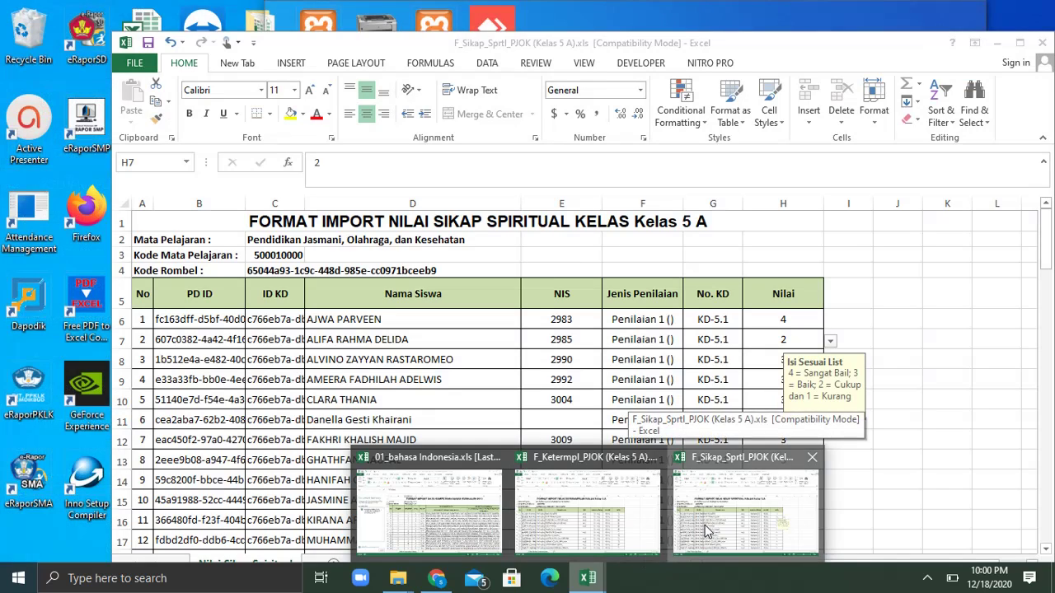
{"action": "left_click", "coordinate": [704, 528]}
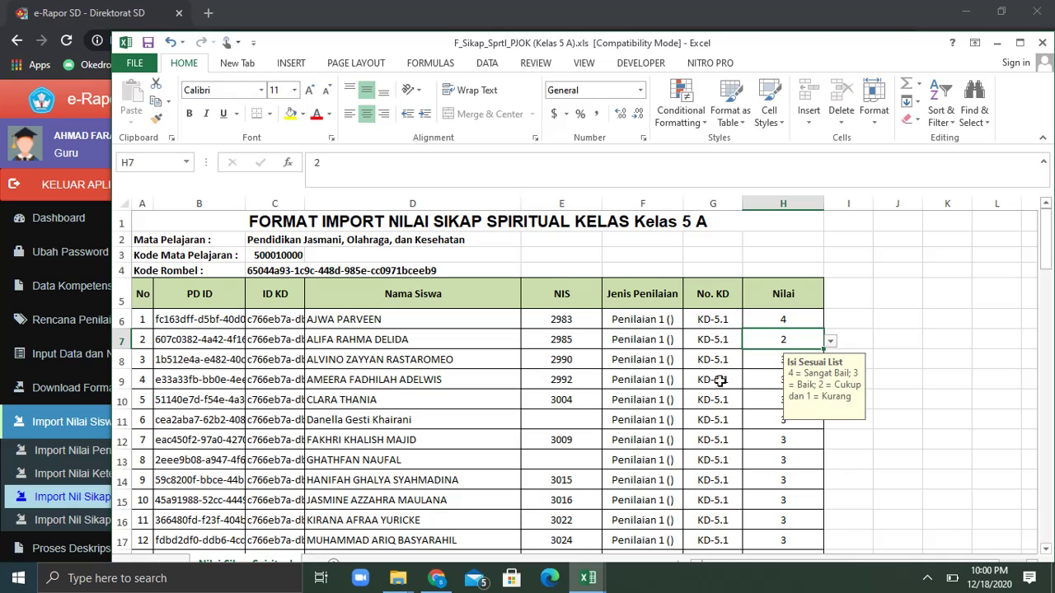
{"action": "left_click", "coordinate": [717, 322]}
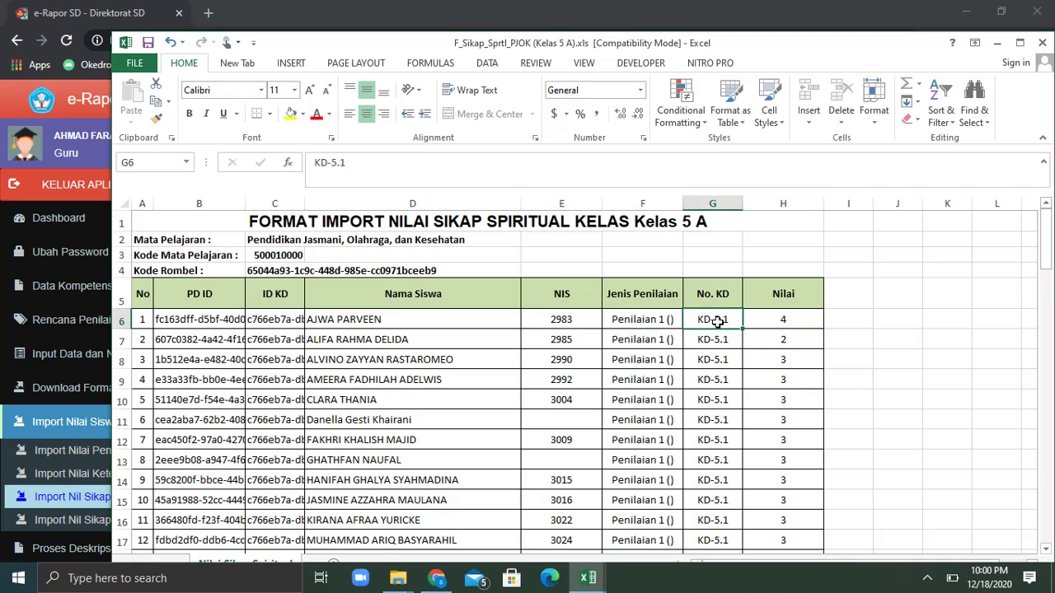
{"action": "left_click", "coordinate": [333, 162]}
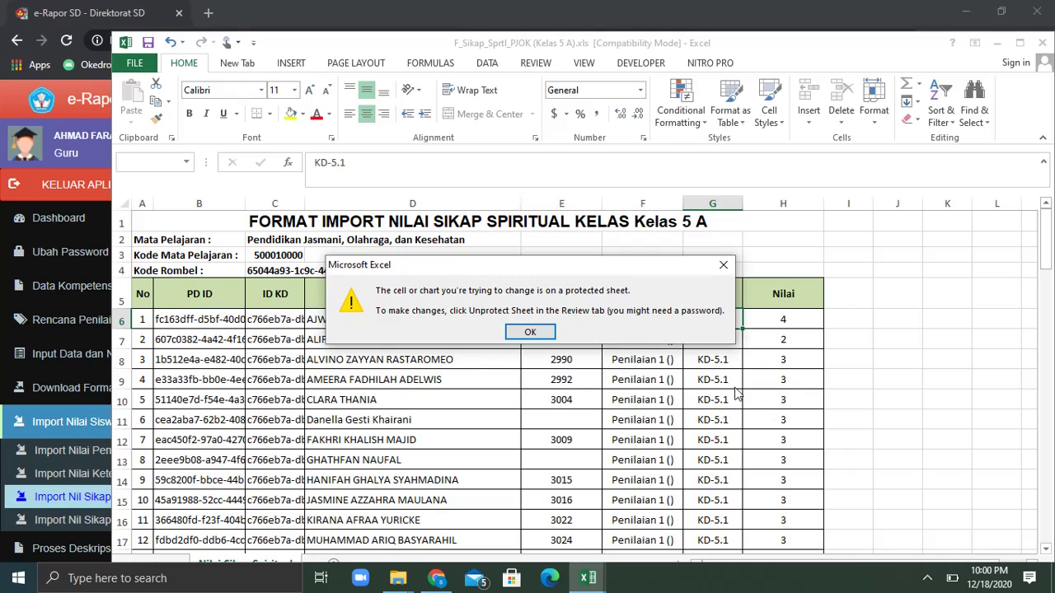
{"action": "left_click", "coordinate": [724, 266]}
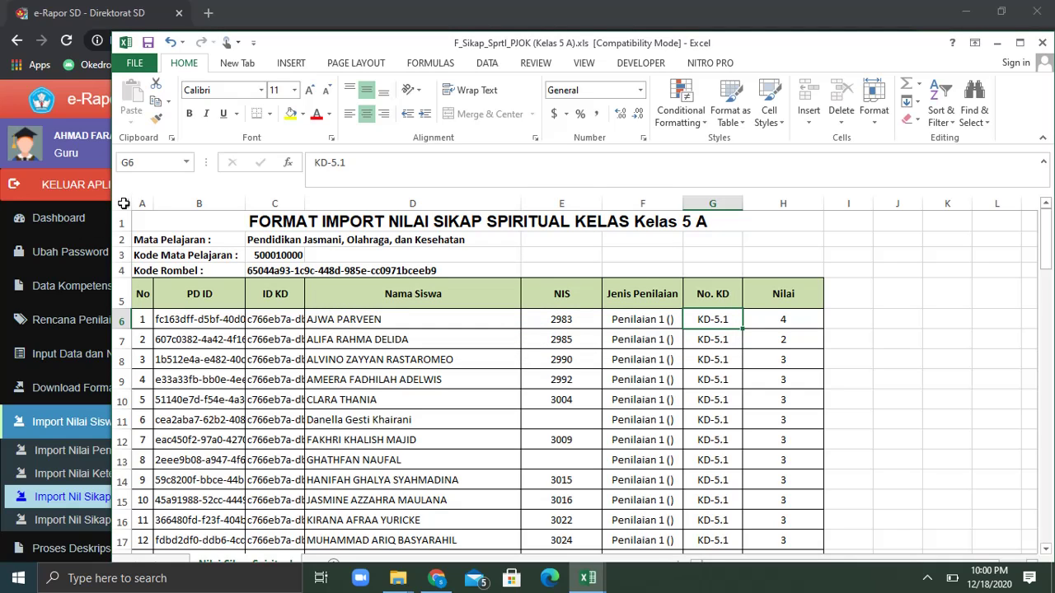
- Copy the entire spiritual attitude sheet and paste it into a new blank workbook starting at cell A1
{"action": "left_click", "coordinate": [124, 203]}
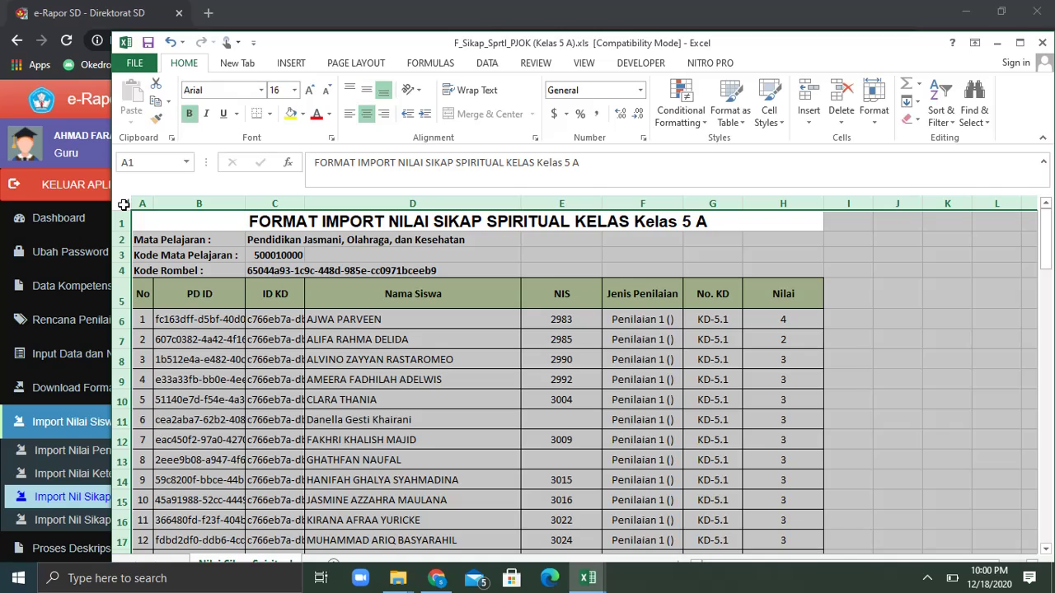
{"action": "right_click", "coordinate": [188, 267]}
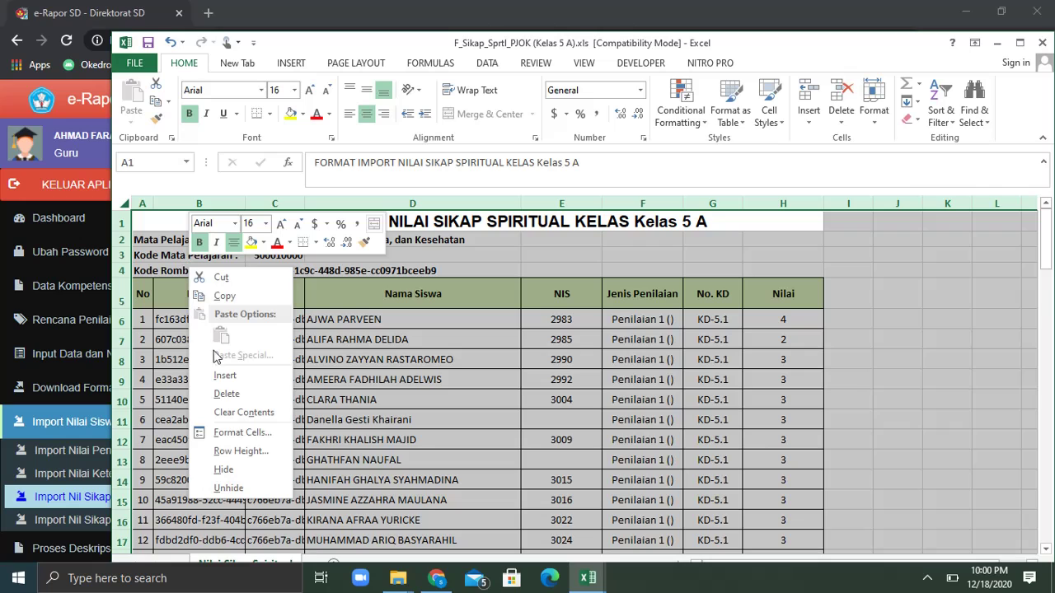
{"action": "left_click", "coordinate": [225, 296]}
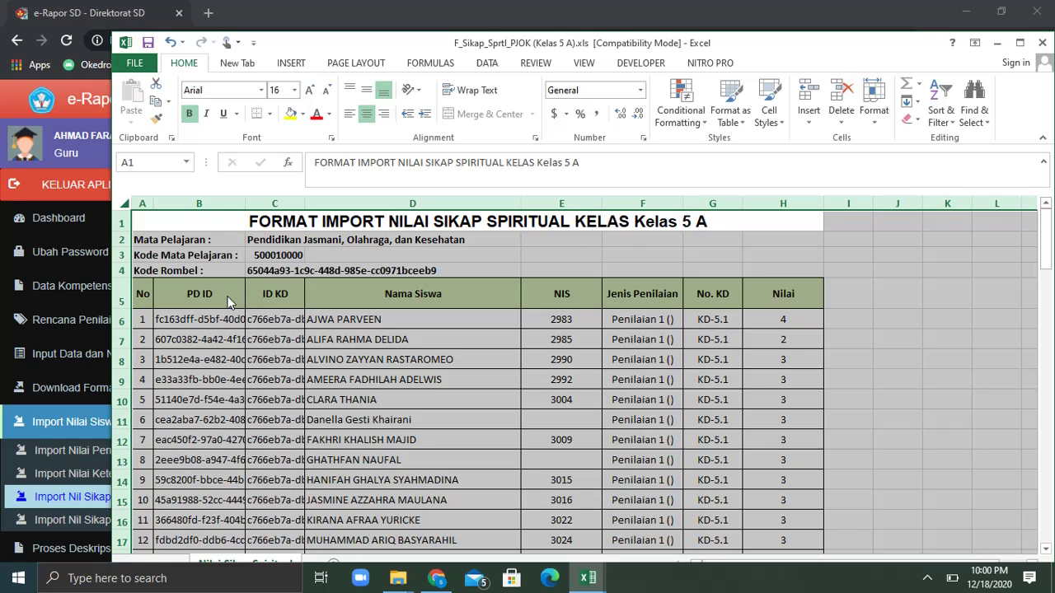
{"action": "left_click", "coordinate": [133, 66]}
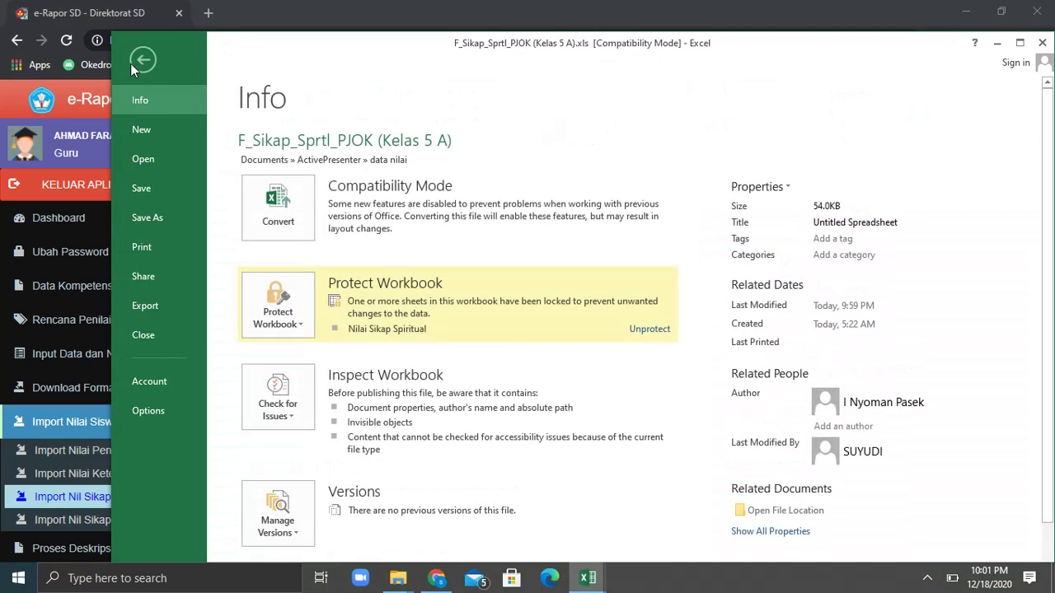
{"action": "left_click", "coordinate": [151, 130]}
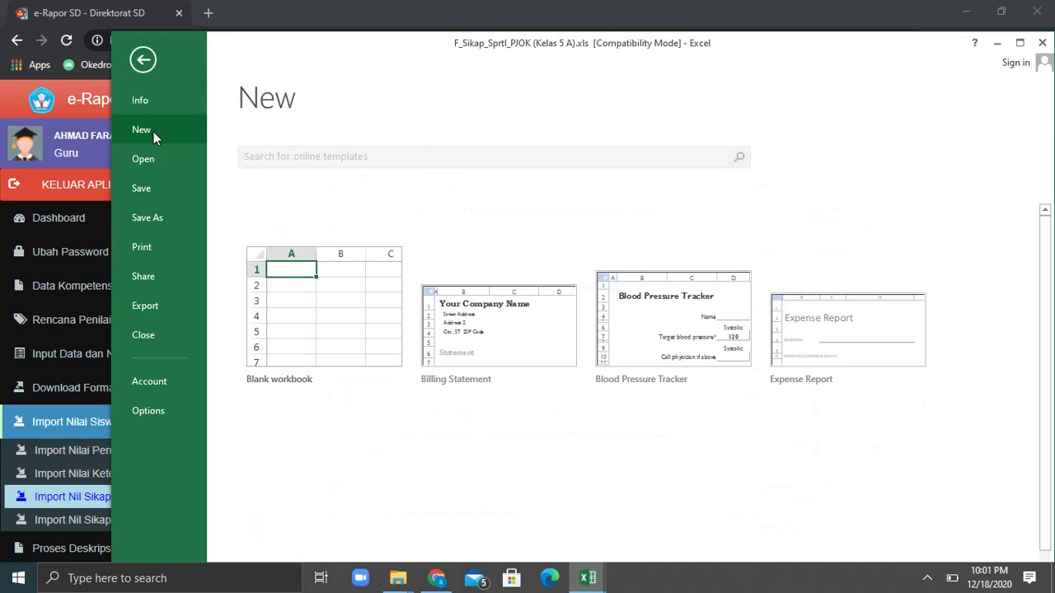
{"action": "left_click", "coordinate": [288, 274]}
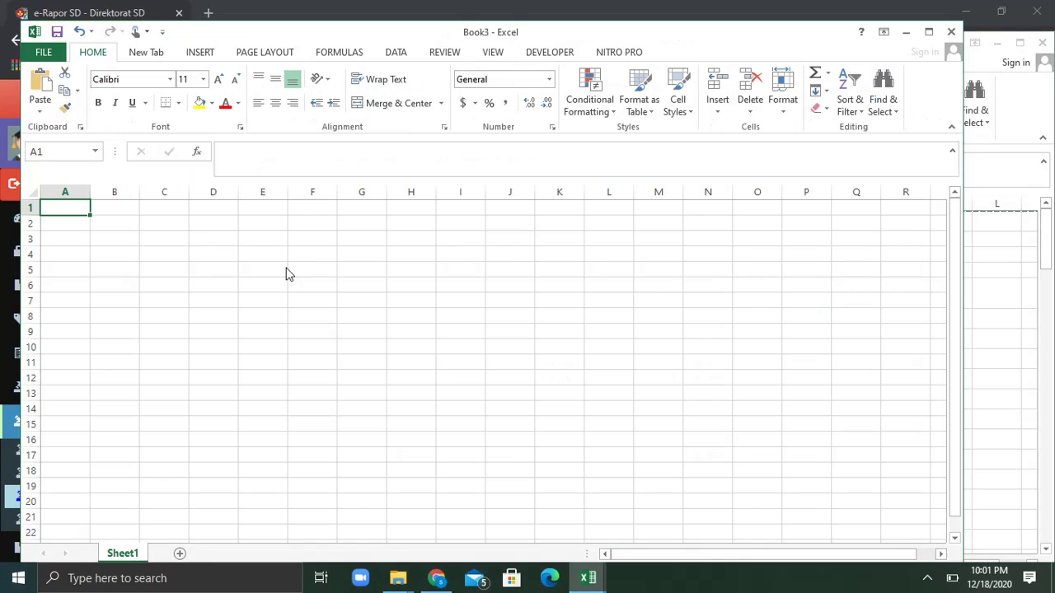
{"action": "right_click", "coordinate": [72, 208]}
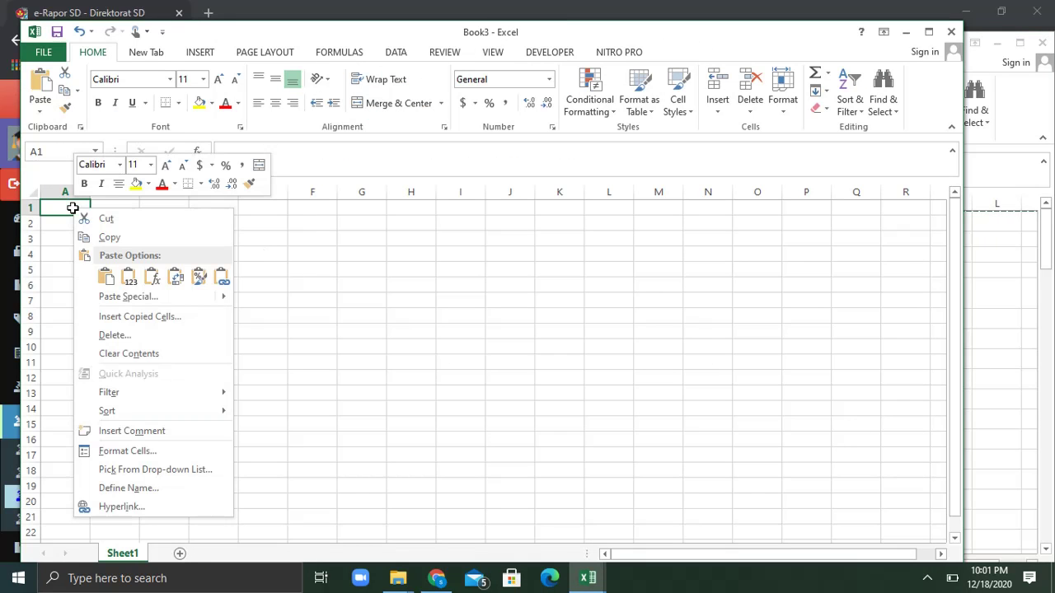
{"action": "left_click", "coordinate": [105, 277]}
- Change the first student's No. KD in cell G6 of the copied sheet to KD-1.1
{"action": "left_click", "coordinate": [610, 306]}
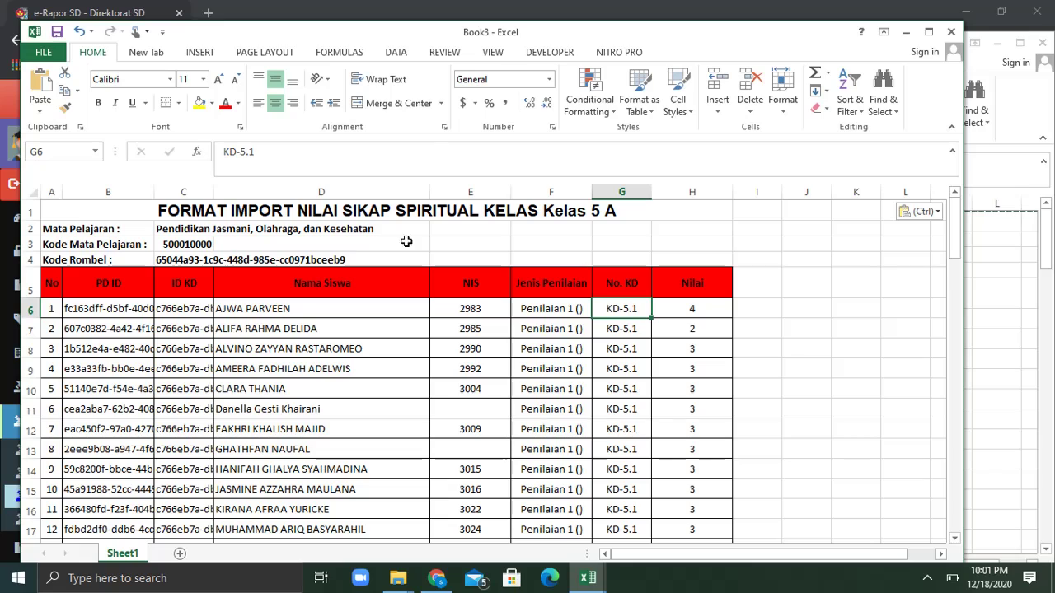
{"action": "left_click", "coordinate": [240, 151]}
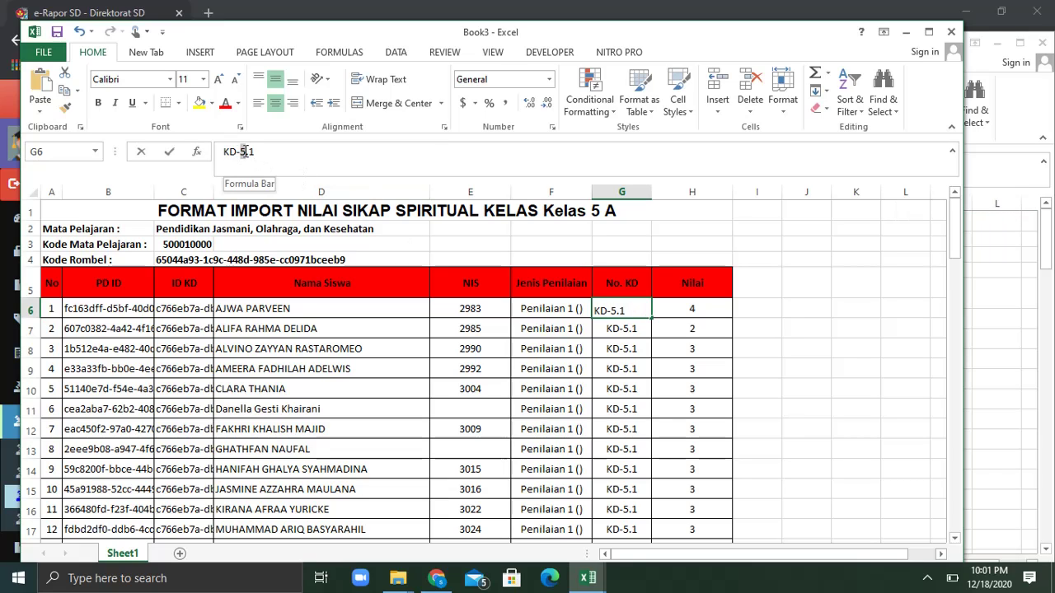
{"action": "key", "text": "BackSpace"}
{"action": "type", "text": "1"}
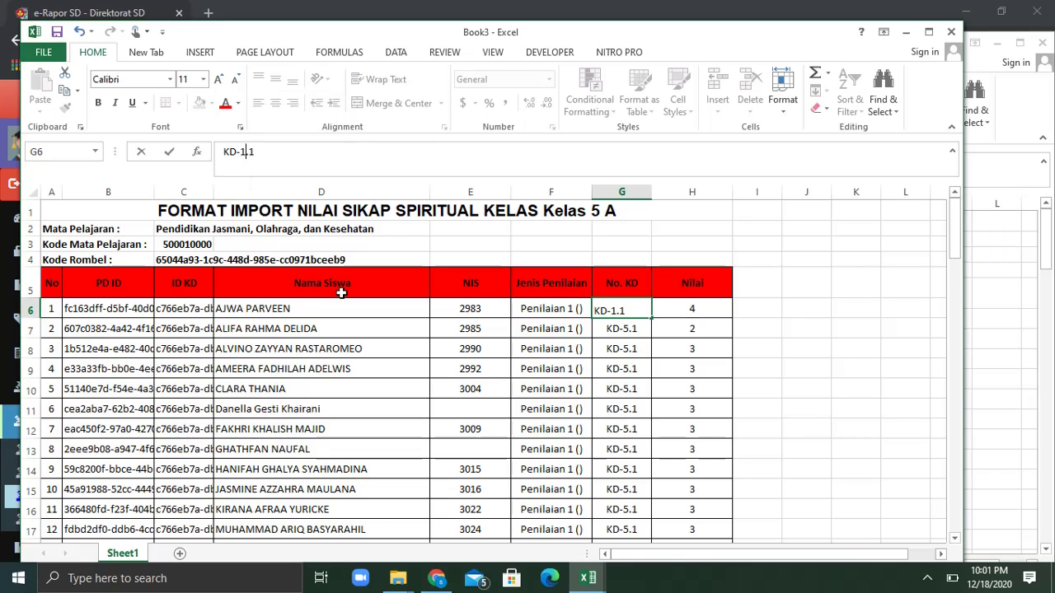
{"action": "key", "text": "Return"}
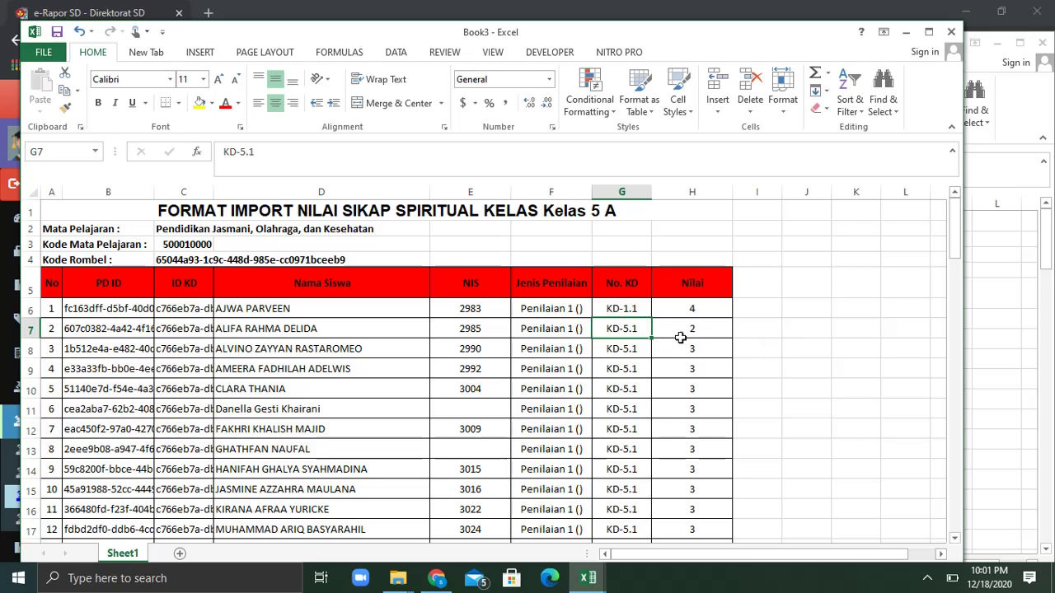
- Replace every KD-5 with KD-1 in the No. KD column, cells G6 to G93, and check the first rows
{"action": "scroll", "coordinate": [655, 322], "scroll_direction": "down", "scroll_amount": 1}
{"action": "scroll", "coordinate": [758, 294], "scroll_direction": "down", "scroll_amount": 1}
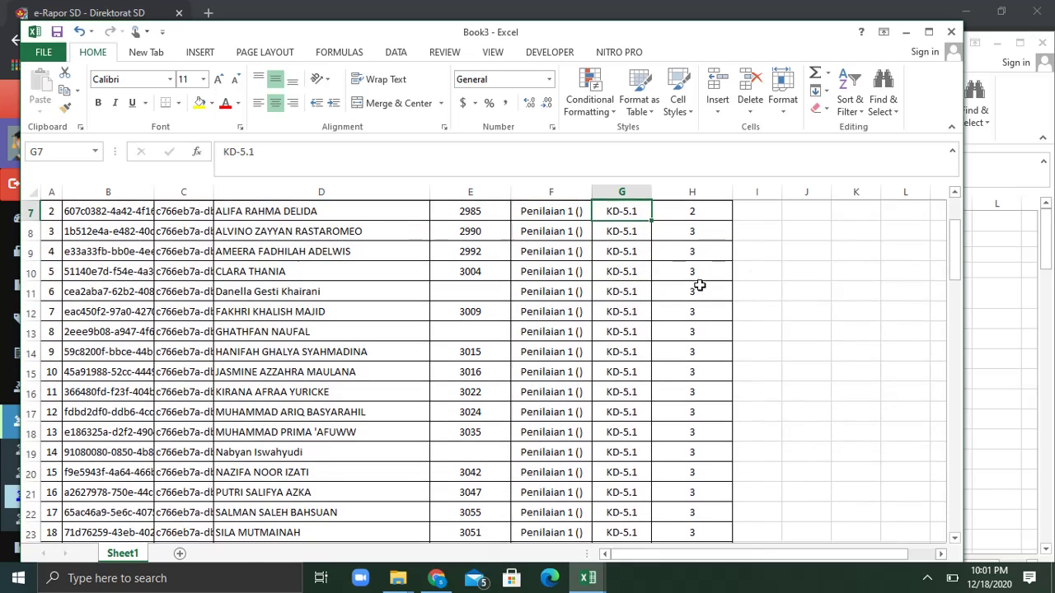
{"action": "scroll", "coordinate": [618, 210], "scroll_direction": "up", "scroll_amount": 2}
{"action": "left_click_drag", "start_coordinate": [615, 308], "coordinate": [620, 492]}
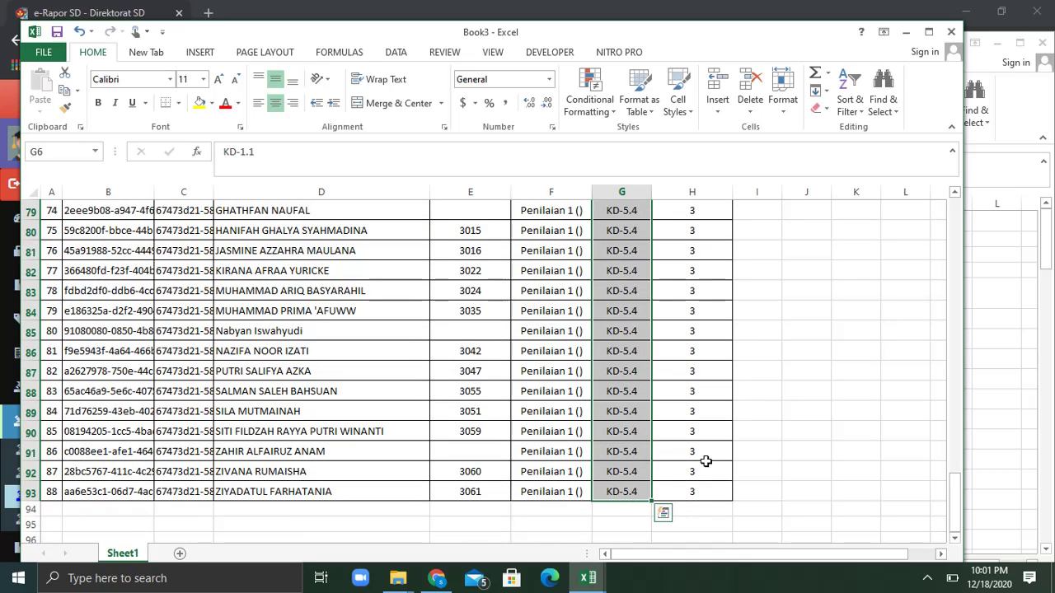
{"action": "left_click", "coordinate": [888, 115]}
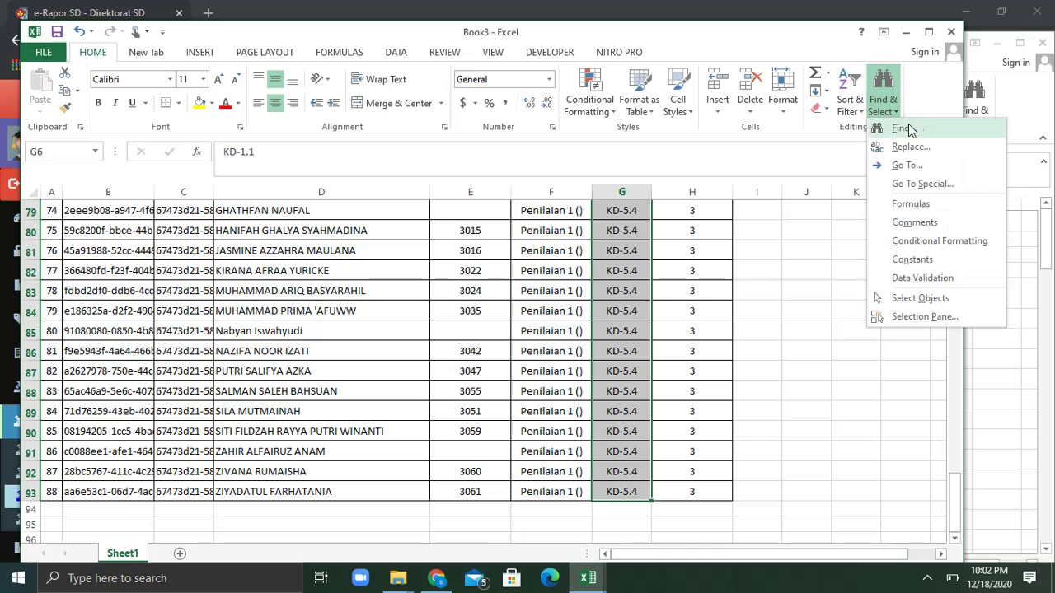
{"action": "left_click", "coordinate": [907, 148]}
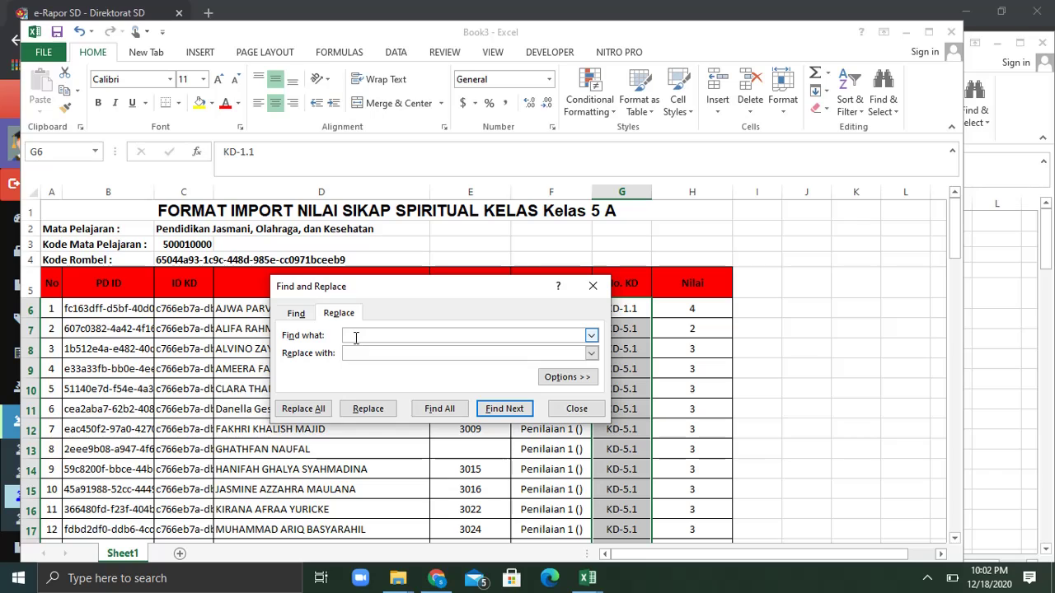
{"action": "type", "text": "KD"}
{"action": "type", "text": "-"}
{"action": "type", "text": "KD"}
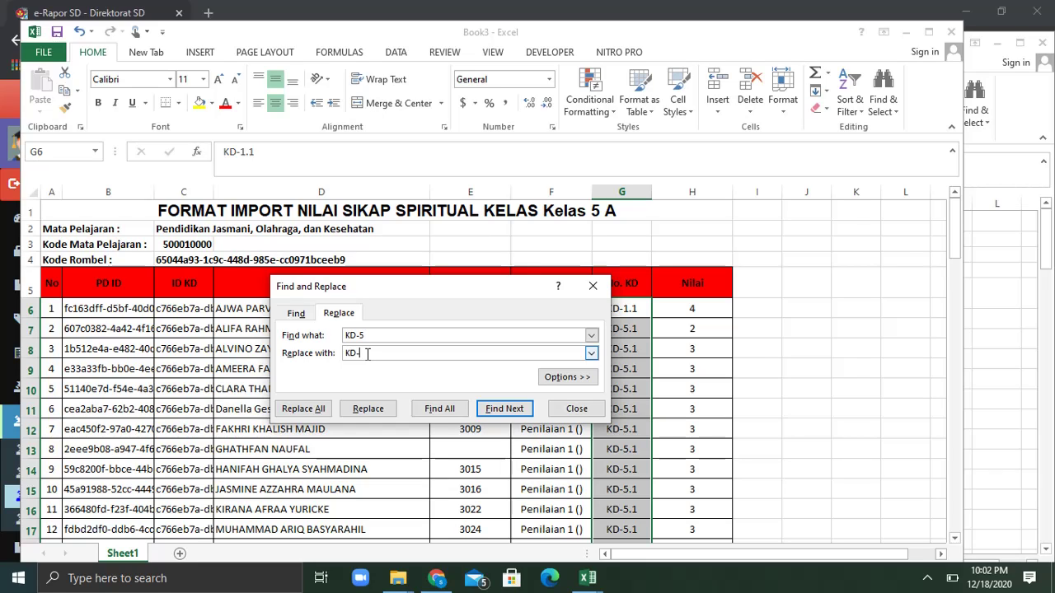
{"action": "left_click", "coordinate": [302, 409]}
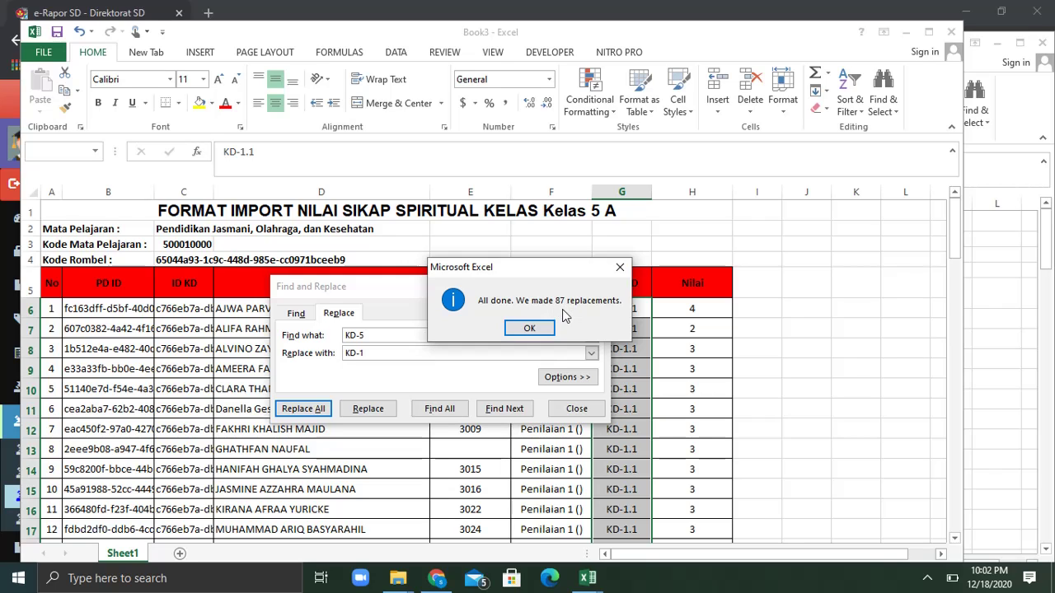
{"action": "left_click", "coordinate": [532, 329]}
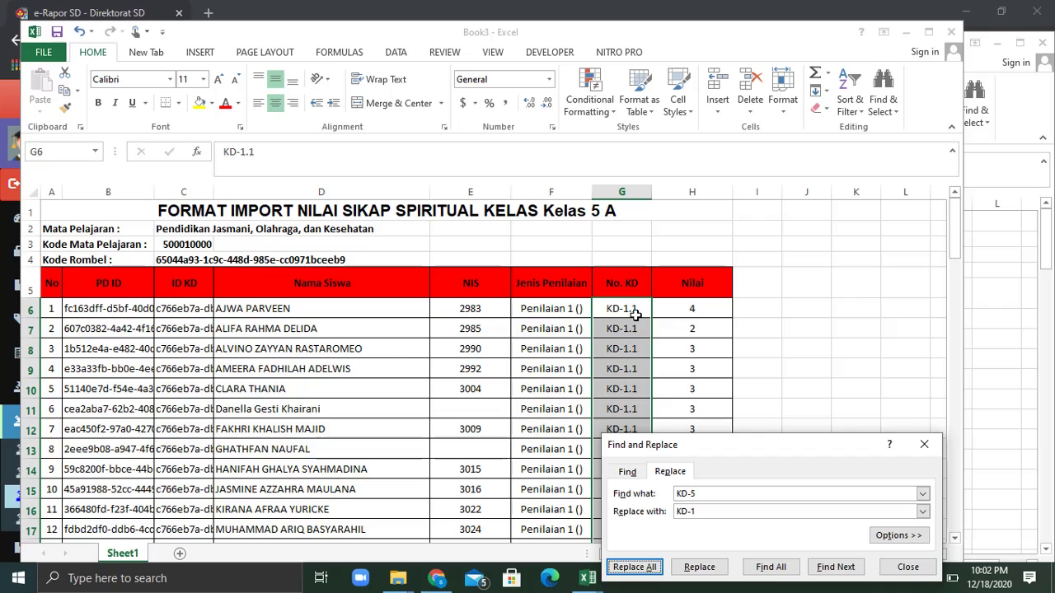
{"action": "left_click", "coordinate": [635, 314]}
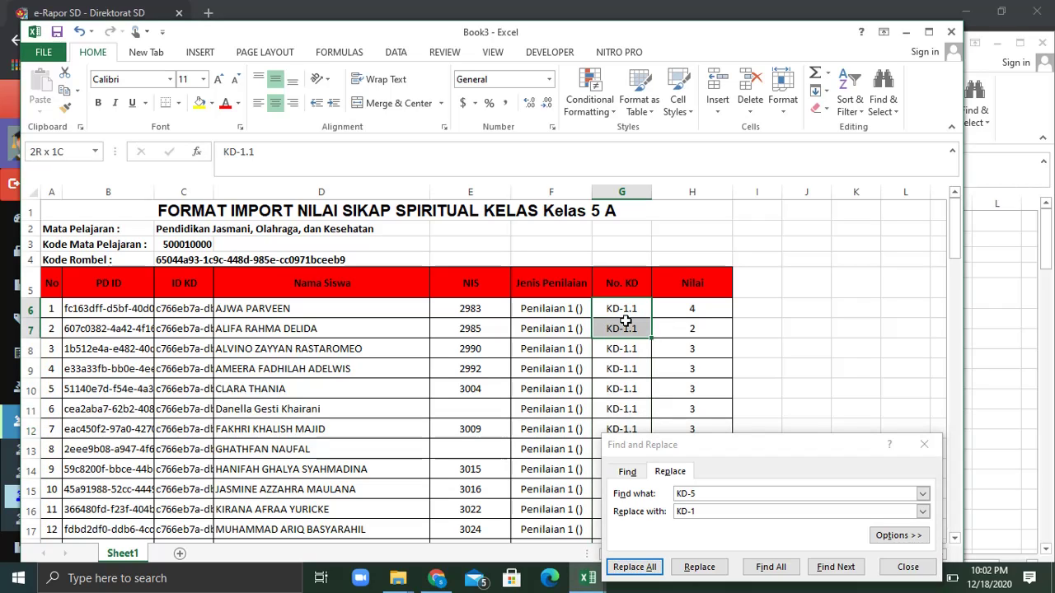
{"action": "left_click_drag", "start_coordinate": [635, 316], "coordinate": [626, 331]}
{"action": "left_click", "coordinate": [625, 315]}
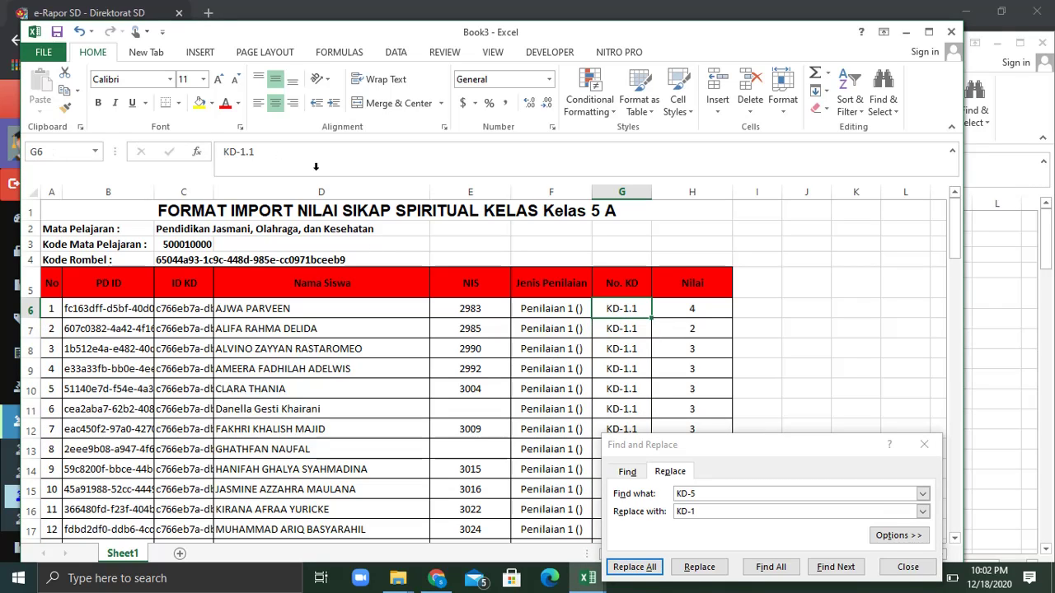
- Save the corrected workbook in the data nilai folder as nilai sikap spiritual in Excel 97-2003 Workbook (*.xls) format
{"action": "left_click", "coordinate": [57, 32]}
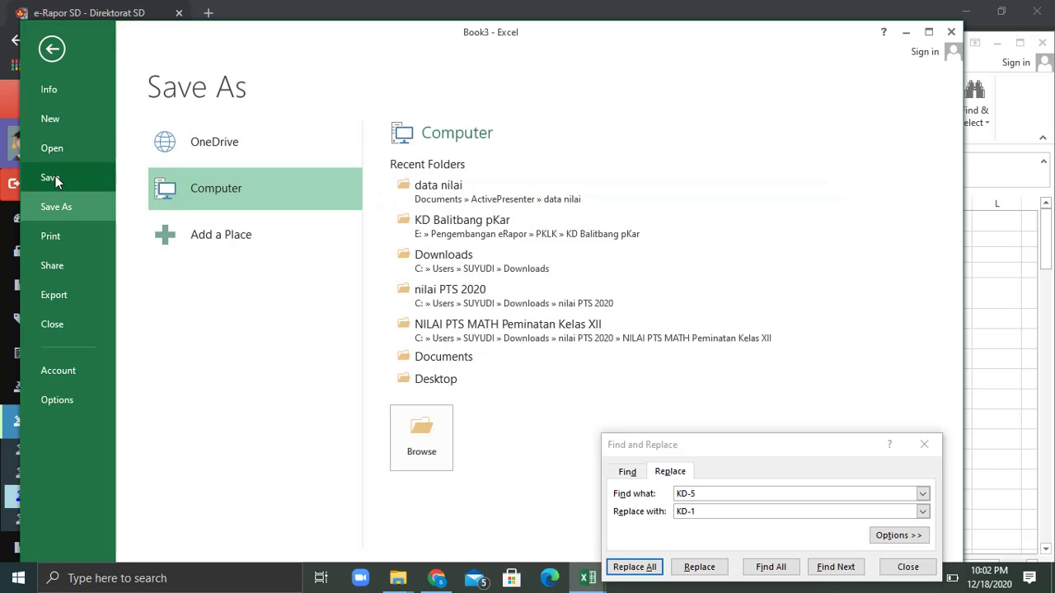
{"action": "left_click", "coordinate": [447, 192]}
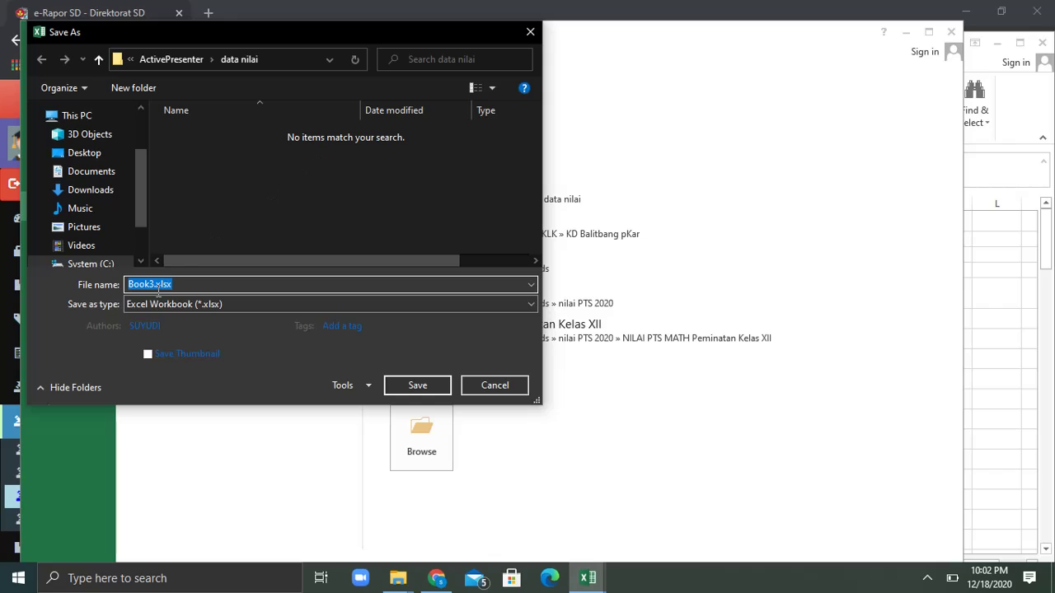
{"action": "left_click_drag", "start_coordinate": [154, 284], "coordinate": [122, 280]}
{"action": "type", "text": "nil"}
{"action": "type", "text": "lai "}
{"action": "type", "text": "sikap sp"}
{"action": "type", "text": "iritual"}
{"action": "left_click", "coordinate": [151, 306]}
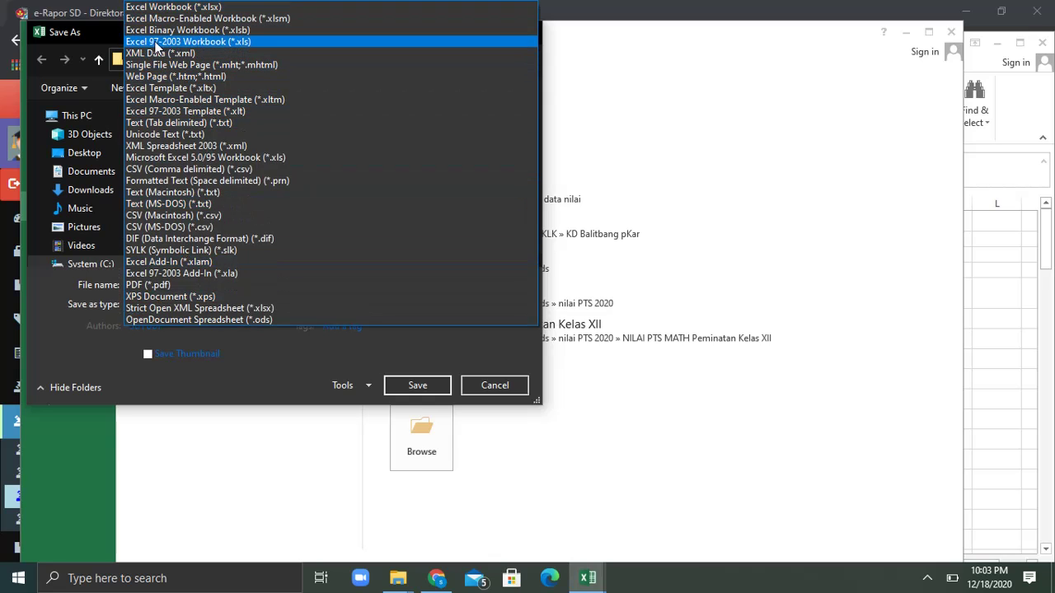
{"action": "left_click", "coordinate": [204, 43]}
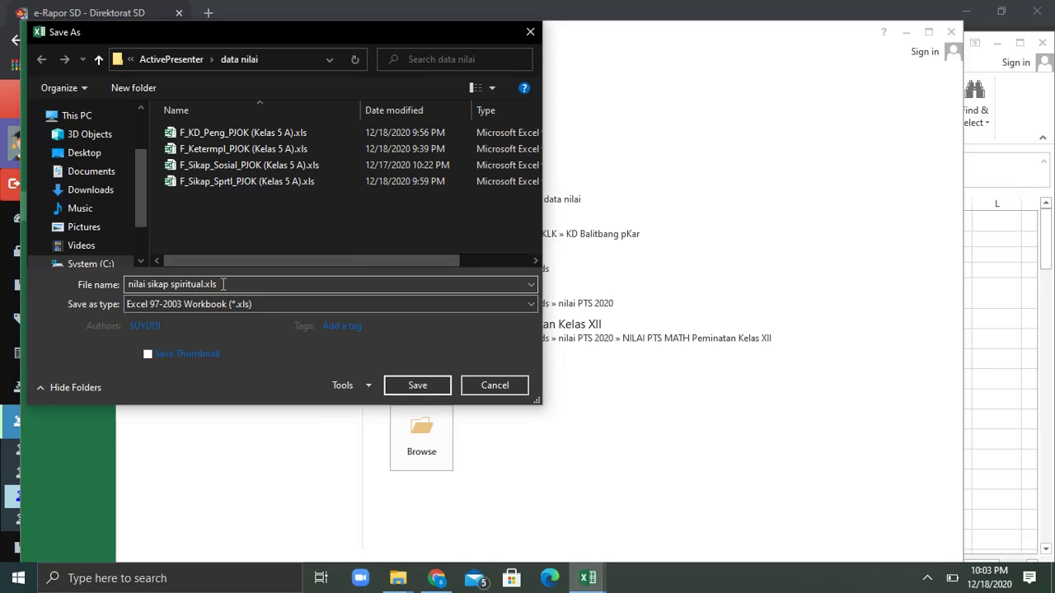
{"action": "left_click", "coordinate": [411, 387]}
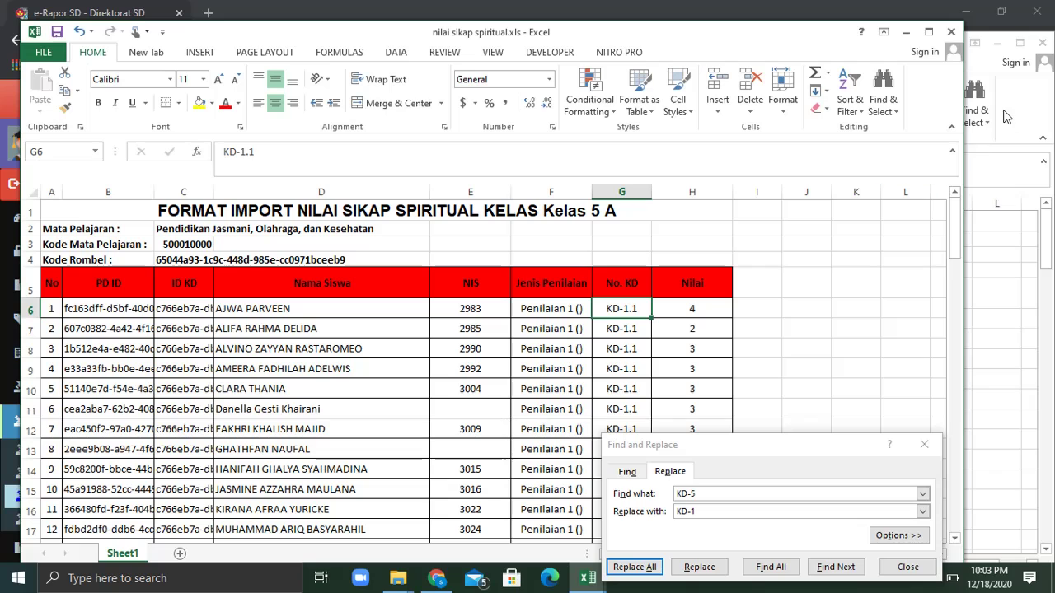
- Switch to e-Rapor SD in Chrome and upload nilai sikap spiritual.xls as the spiritual attitude grade file
{"action": "left_click", "coordinate": [13, 495]}
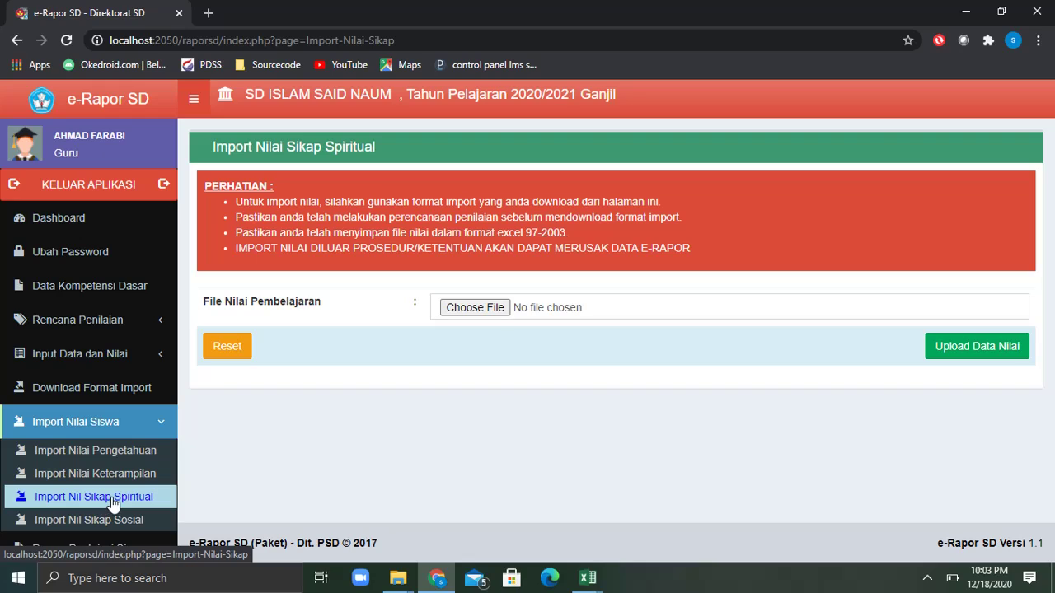
{"action": "left_click", "coordinate": [468, 309]}
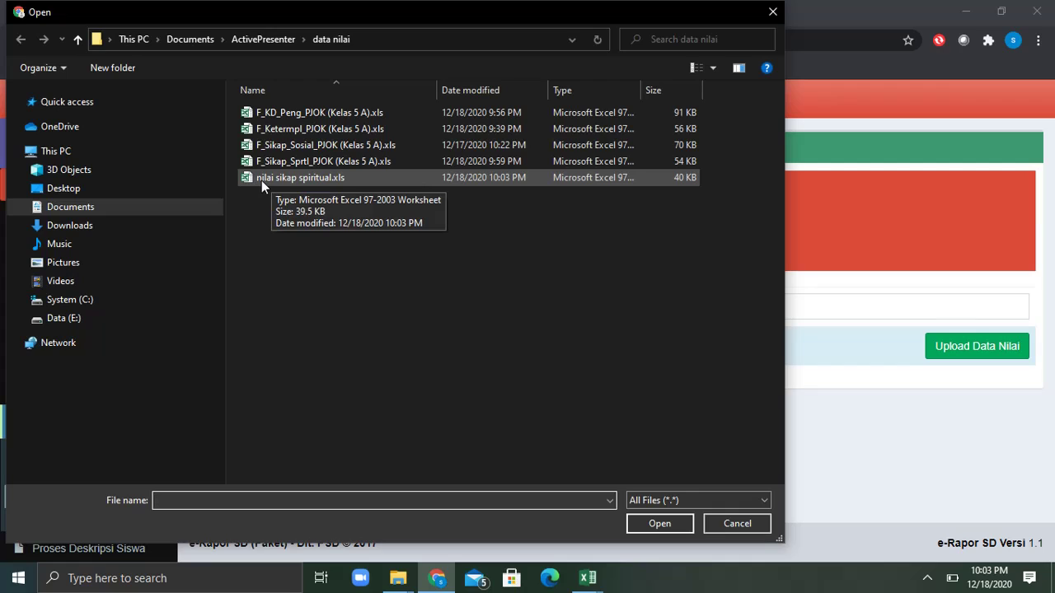
{"action": "left_click", "coordinate": [311, 180]}
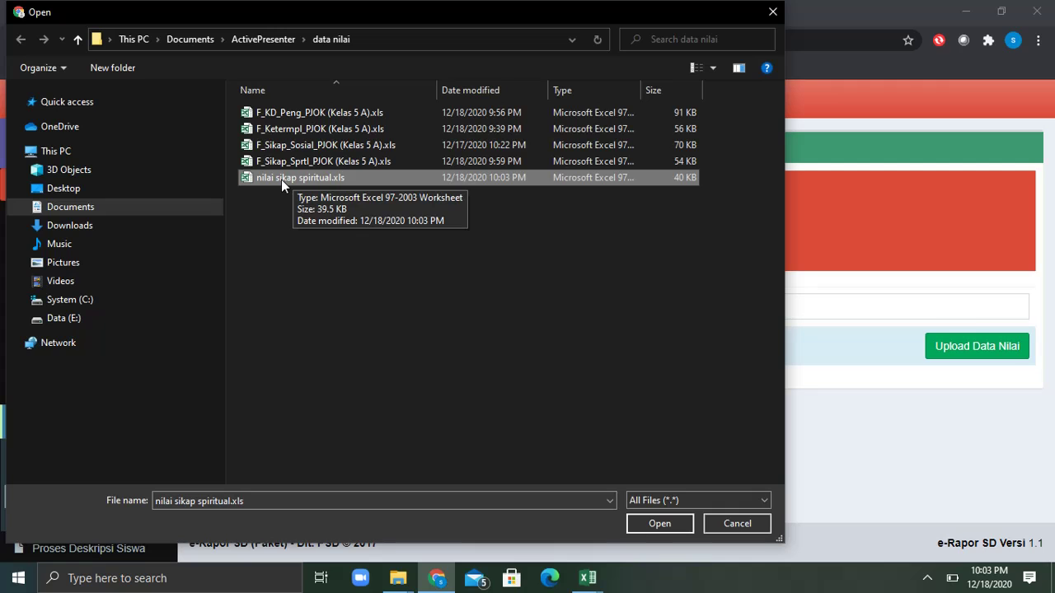
{"action": "double_click", "coordinate": [282, 179]}
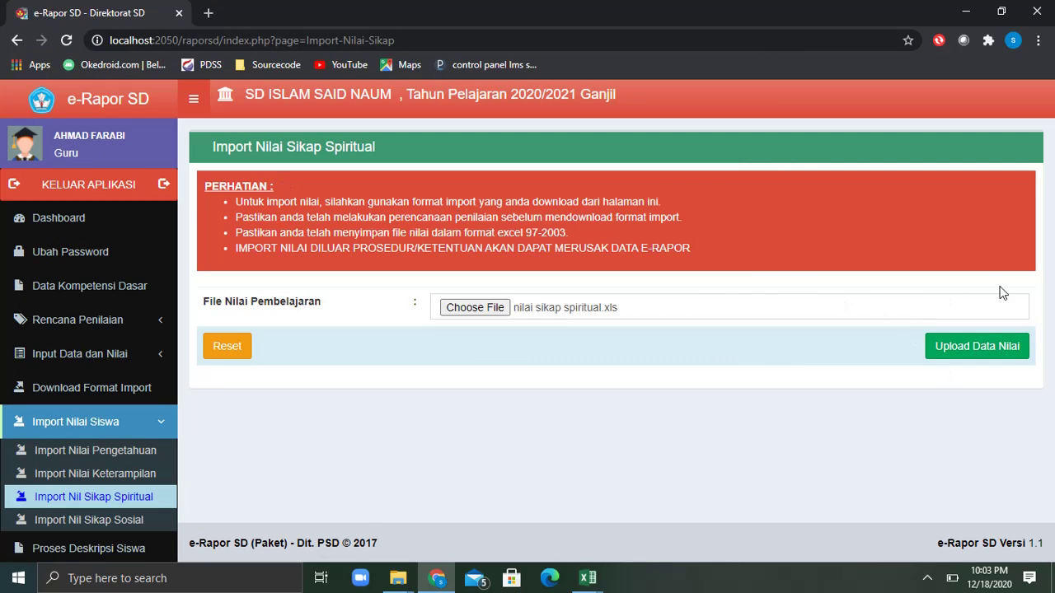
{"action": "left_click", "coordinate": [1014, 354]}
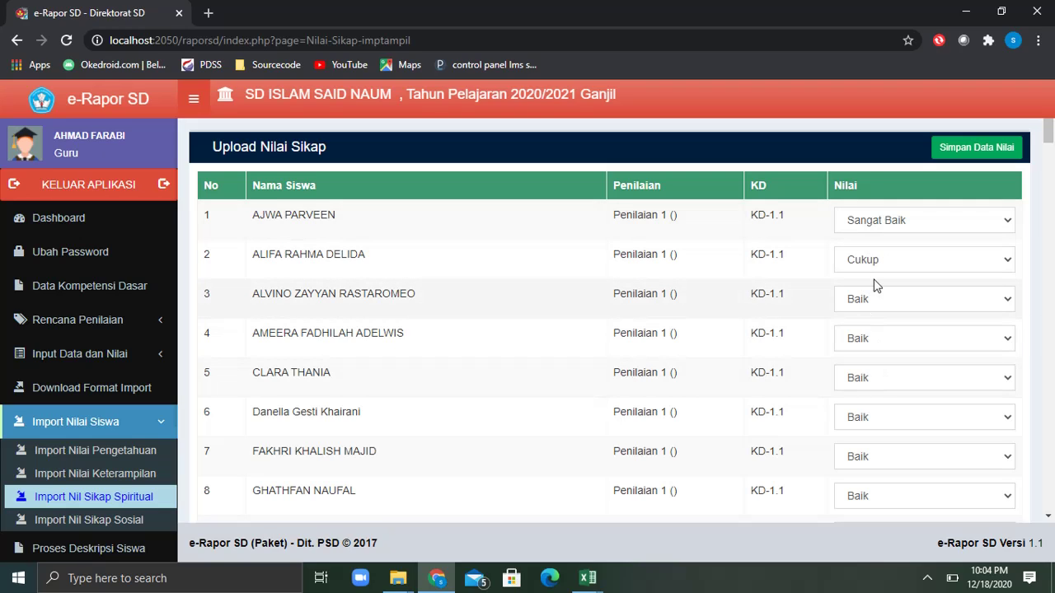
- Check the KD codes and grades in the uploaded spiritual attitude list, and save the grade data
{"action": "scroll", "coordinate": [878, 342], "scroll_direction": "down", "scroll_amount": 1}
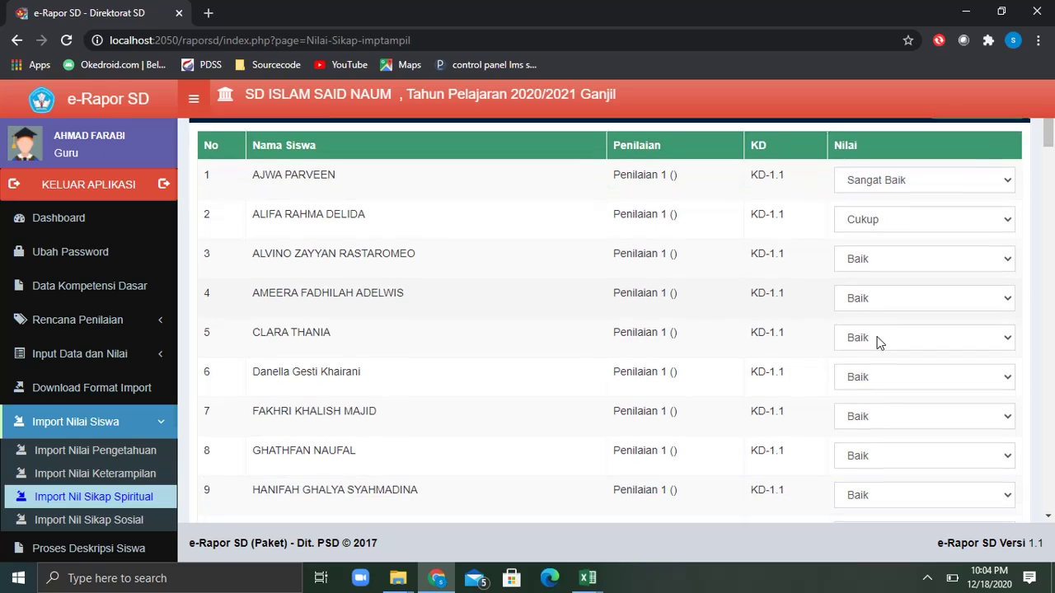
{"action": "scroll", "coordinate": [878, 343], "scroll_direction": "up", "scroll_amount": 1}
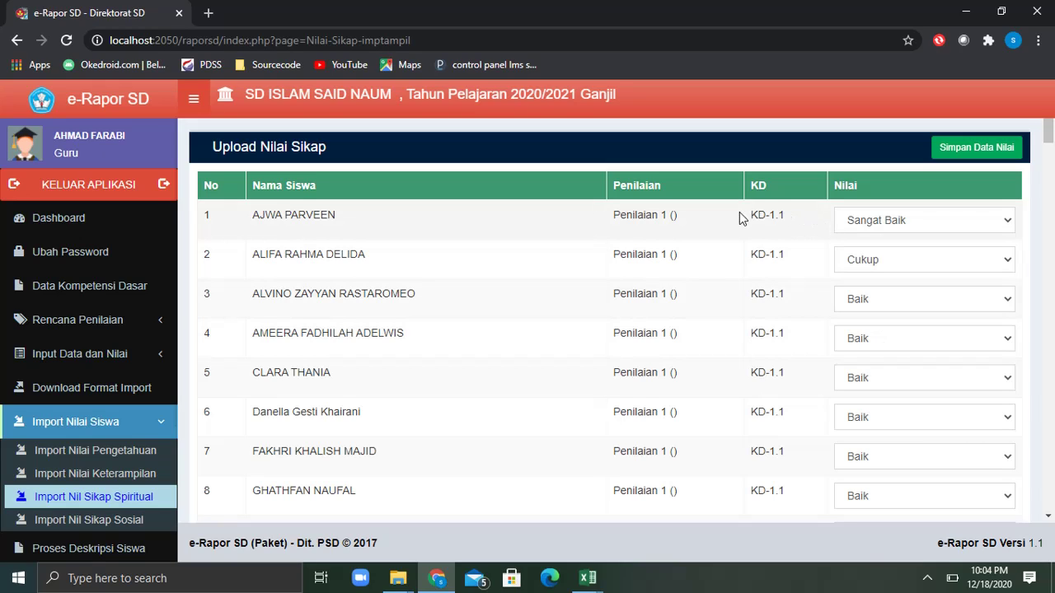
{"action": "left_click_drag", "start_coordinate": [753, 215], "coordinate": [798, 224]}
{"action": "left_click", "coordinate": [976, 152]}
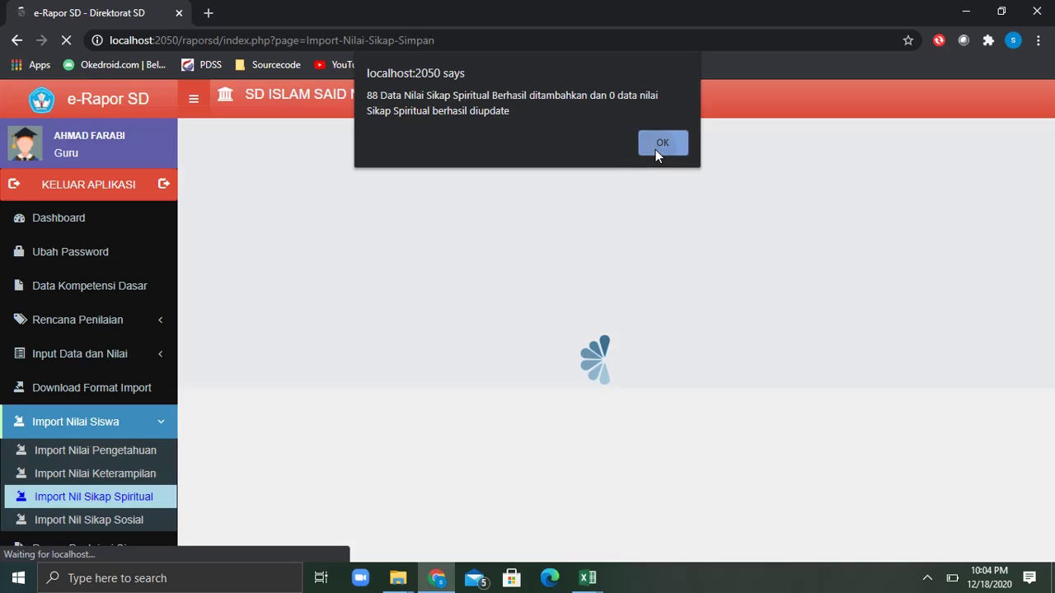
{"action": "left_click", "coordinate": [657, 151]}
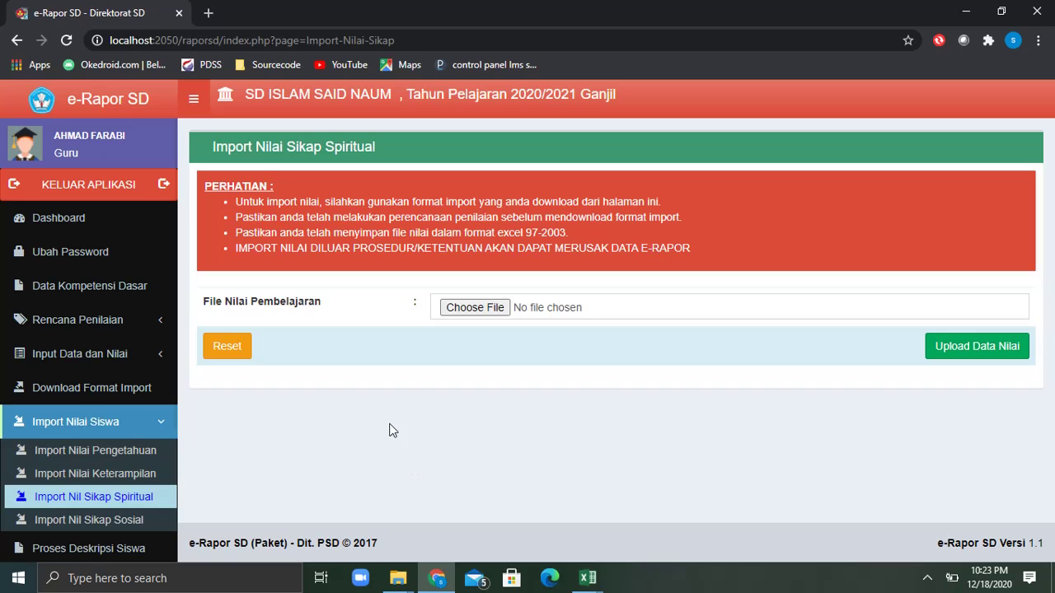
- Open F_Sikap_Sosial_PJOK (Kelas 5 A).xls from the data nilai folder in Excel and clear the Find and Replace dialog off the grades
{"action": "left_click", "coordinate": [398, 578]}
{"action": "left_click", "coordinate": [465, 517]}
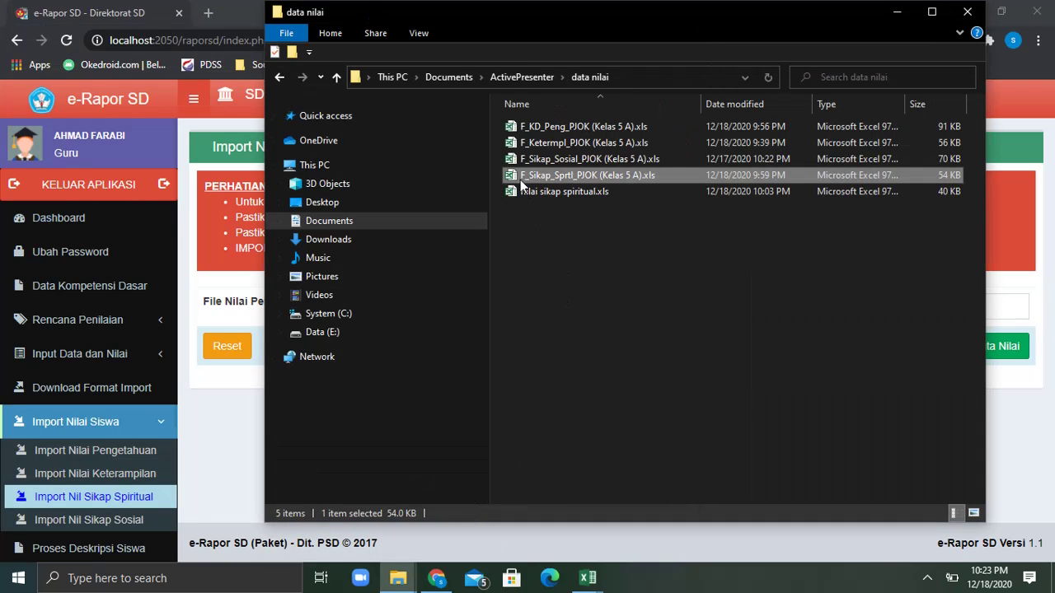
{"action": "double_click", "coordinate": [566, 160]}
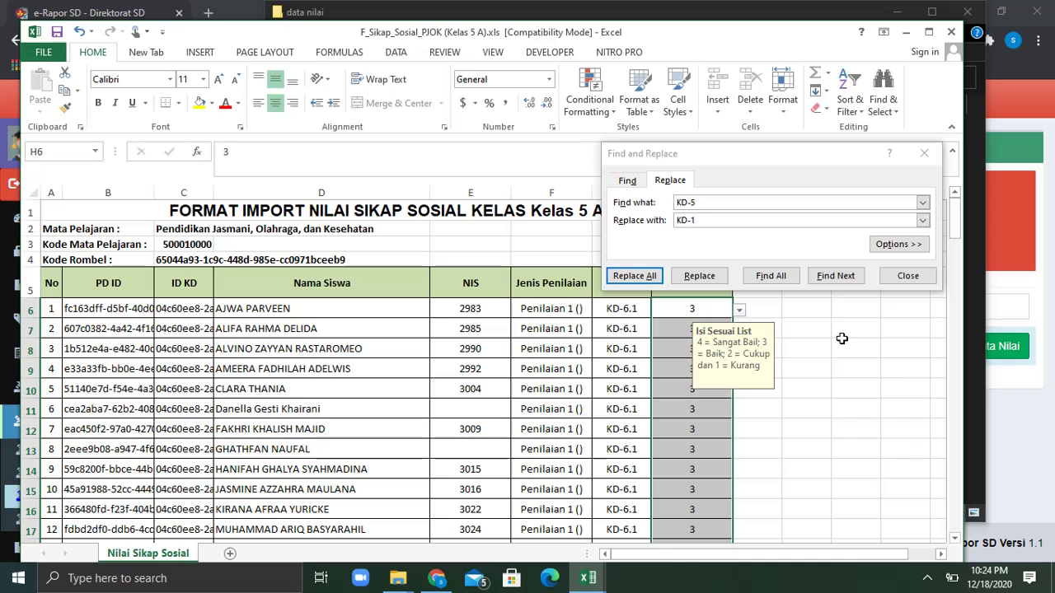
{"action": "left_click", "coordinate": [841, 338]}
{"action": "left_click_drag", "start_coordinate": [749, 150], "coordinate": [820, 418]}
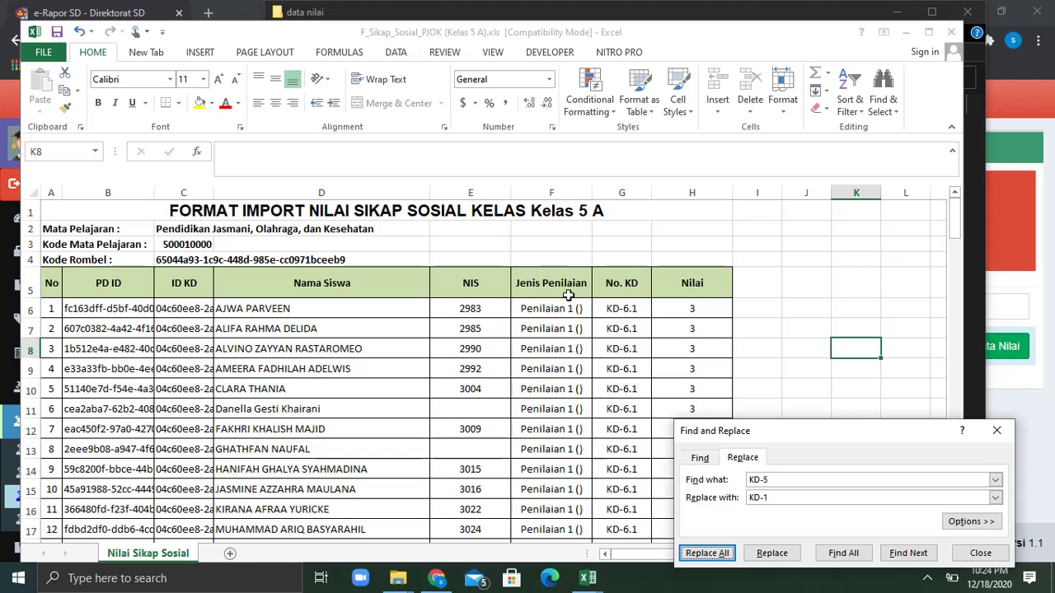
- Copy the entire social attitude sheet and paste it into a new blank workbook starting at cell A1
{"action": "left_click", "coordinate": [33, 192]}
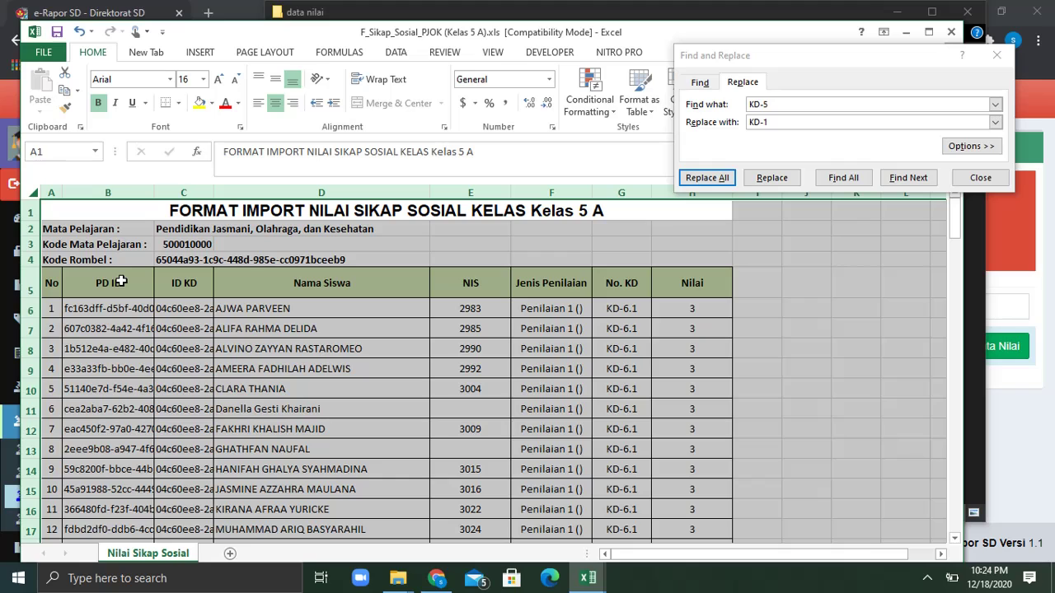
{"action": "key", "text": "ctrl+c"}
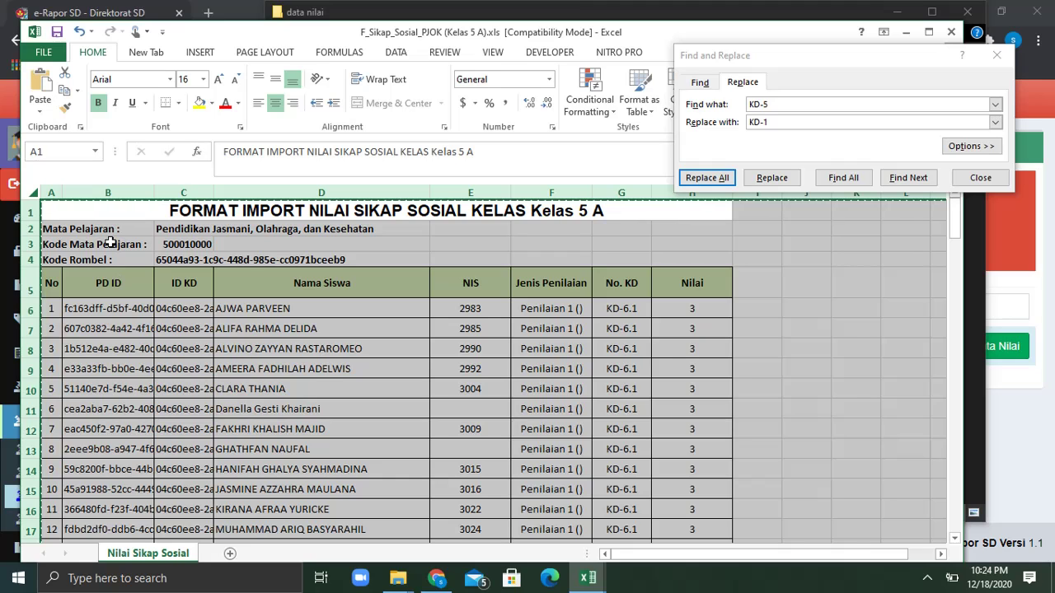
{"action": "left_click", "coordinate": [45, 52]}
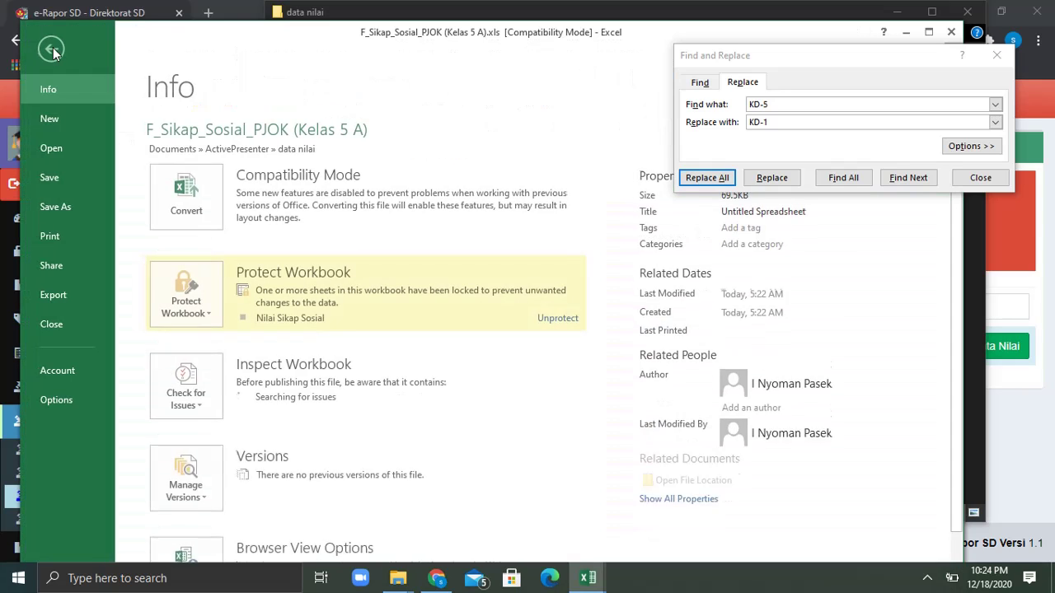
{"action": "left_click", "coordinate": [71, 121]}
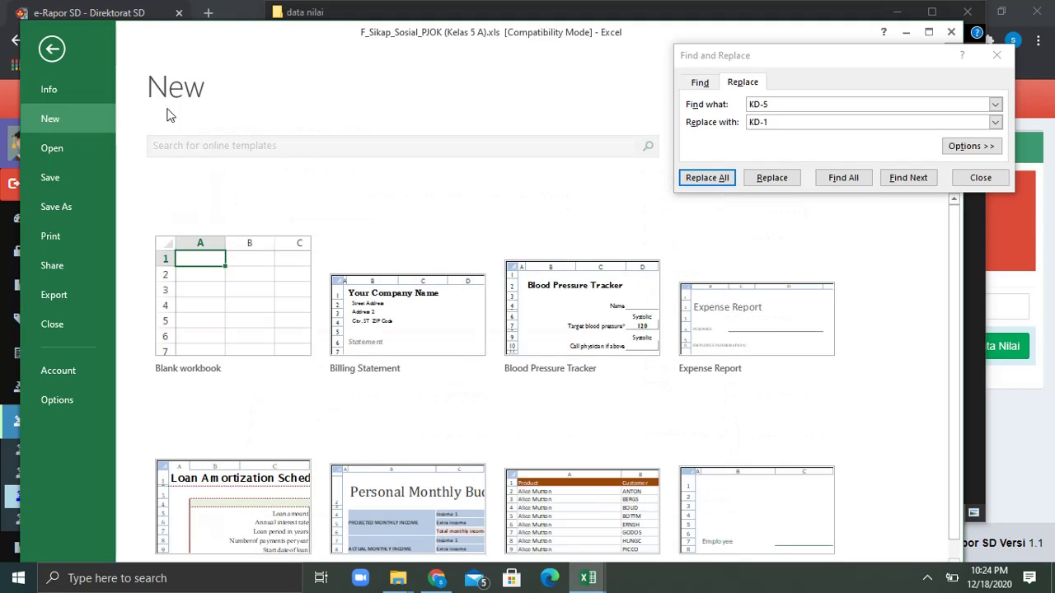
{"action": "left_click", "coordinate": [204, 297]}
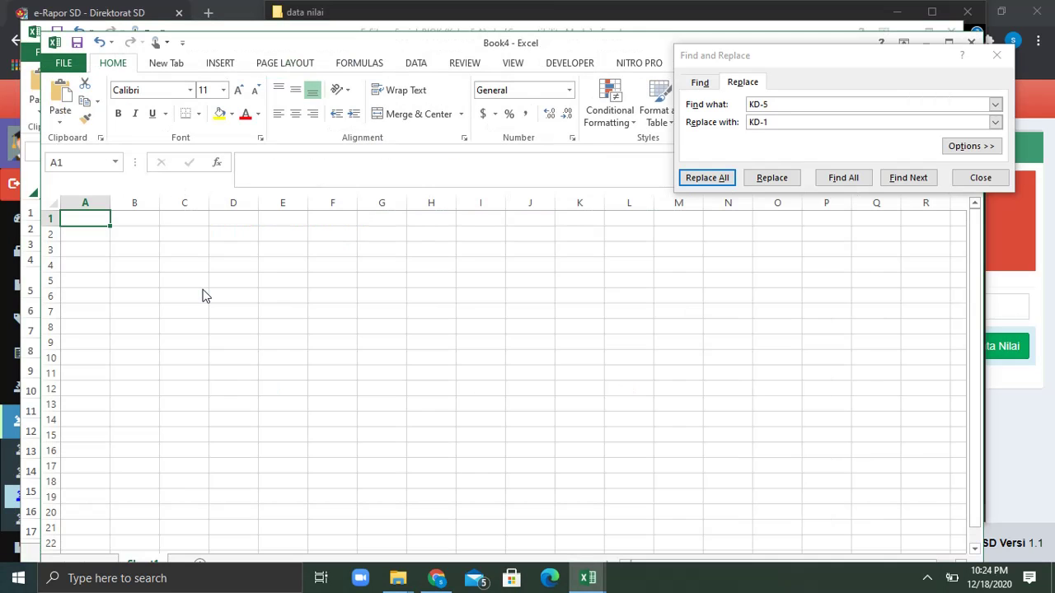
{"action": "right_click", "coordinate": [95, 219]}
{"action": "key", "text": "Escape"}
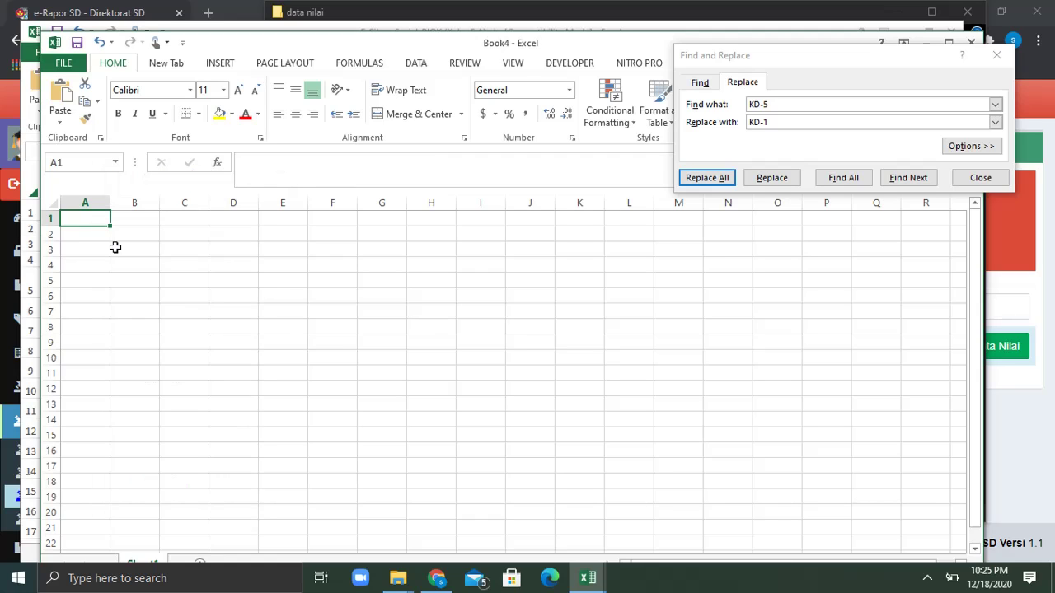
{"action": "key", "text": "ctrl+a"}
{"action": "key", "text": "ctrl+v"}
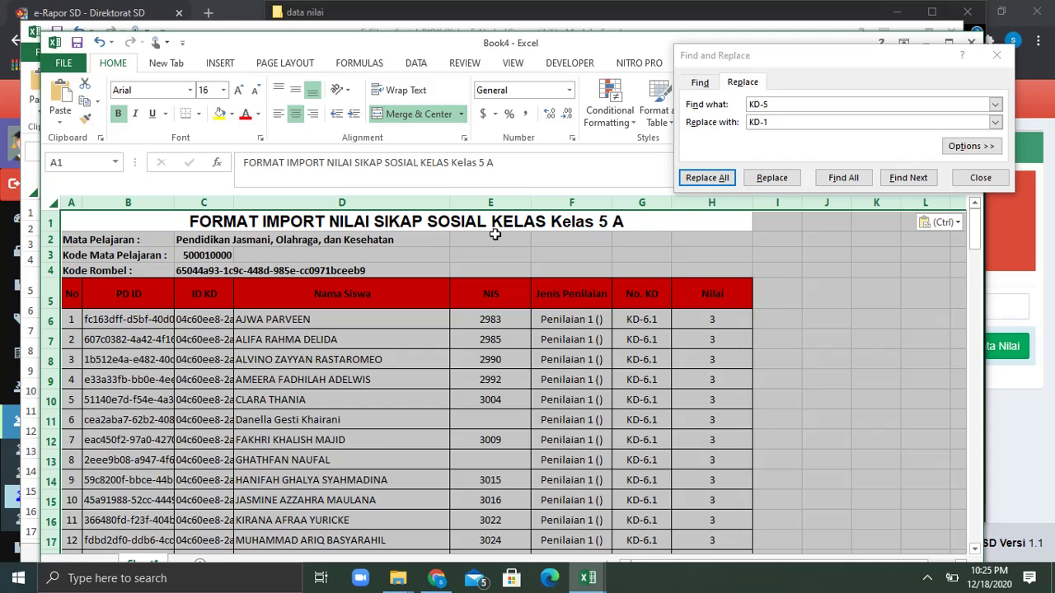
- Replace every KD-6 with KD-2 in the No. KD column of the copied social attitude sheet, cells G6 to G137
{"action": "left_click", "coordinate": [633, 323]}
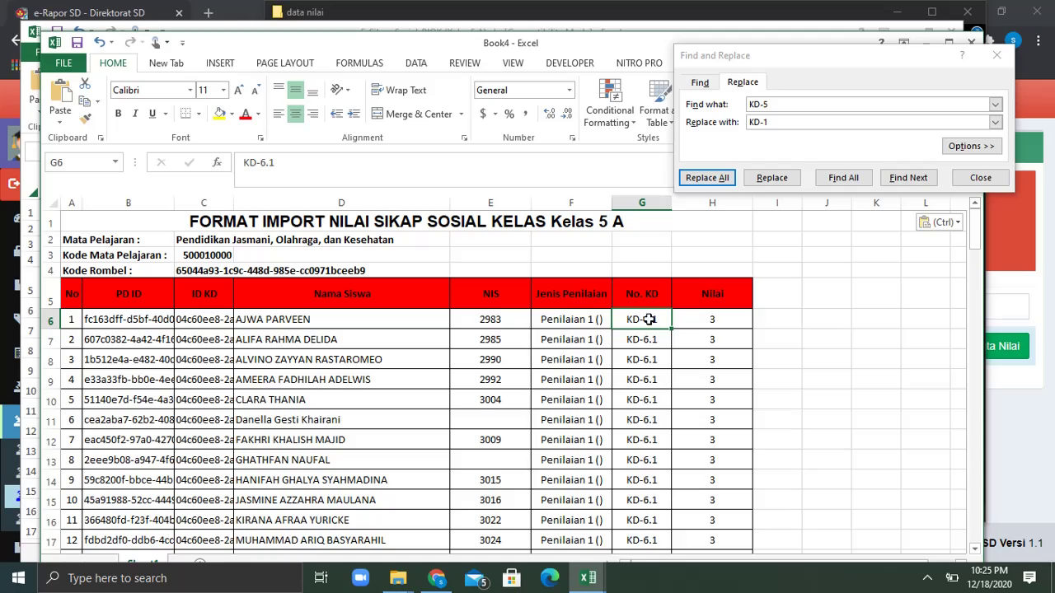
{"action": "left_click_drag", "start_coordinate": [649, 319], "coordinate": [654, 502]}
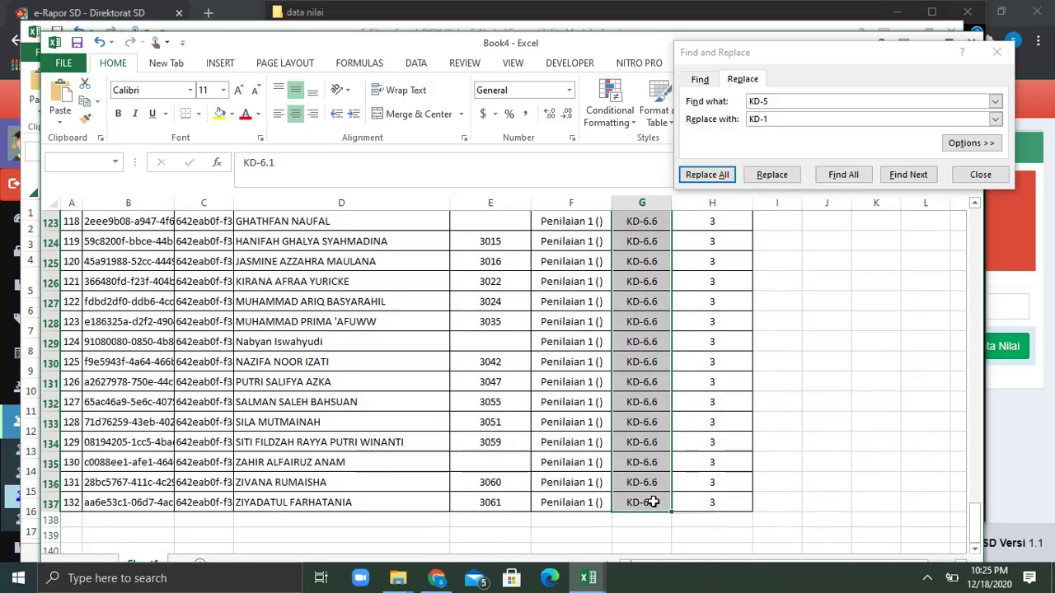
{"action": "left_click_drag", "start_coordinate": [784, 51], "coordinate": [809, 170]}
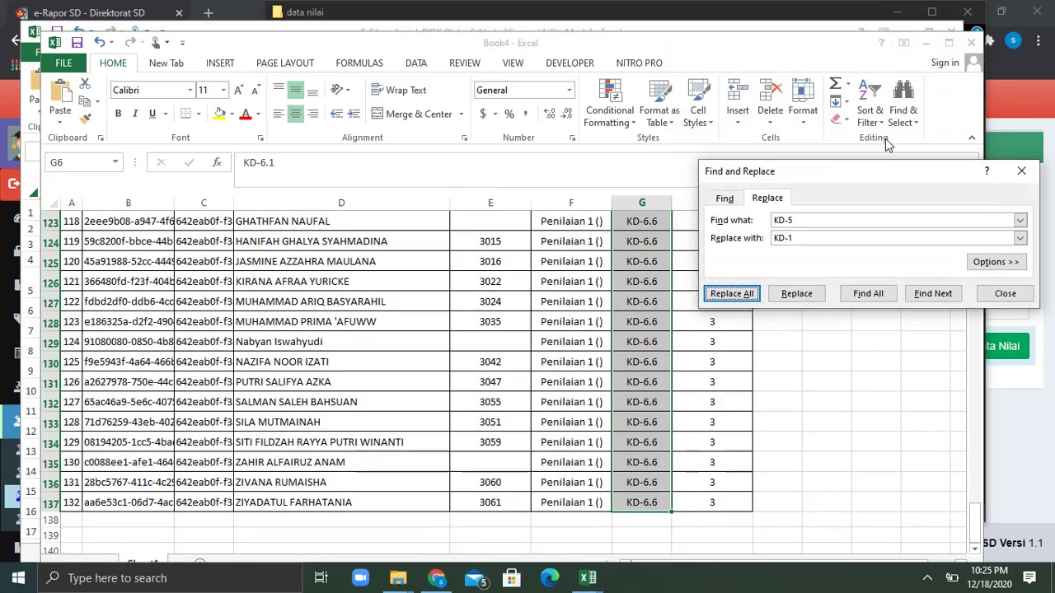
{"action": "left_click", "coordinate": [792, 220]}
{"action": "key", "text": "BackSpace"}
{"action": "type", "text": "6"}
{"action": "left_click", "coordinate": [790, 238]}
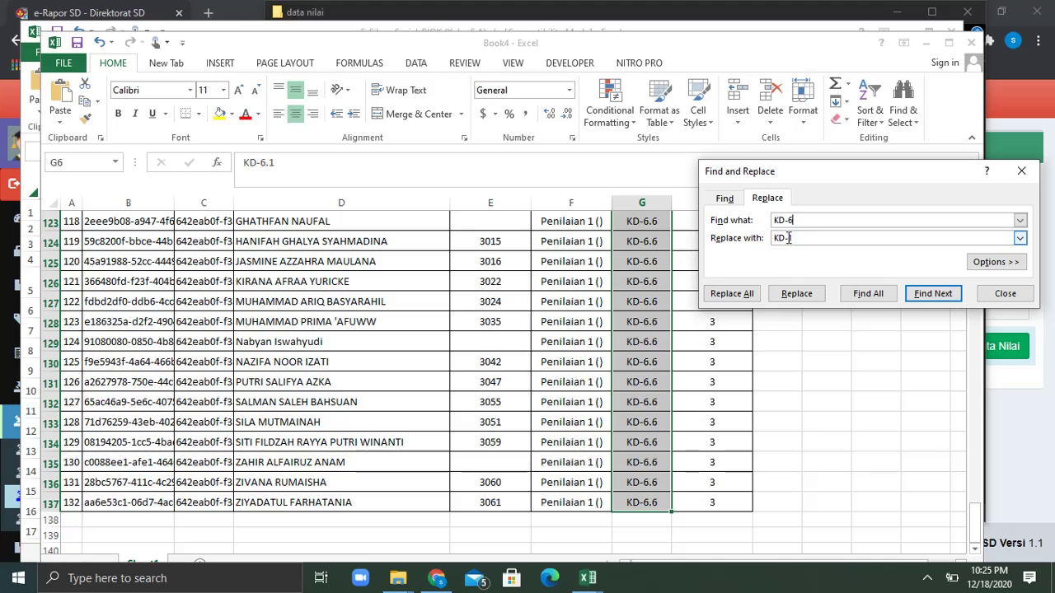
{"action": "type", "text": "1"}
{"action": "left_click", "coordinate": [732, 294]}
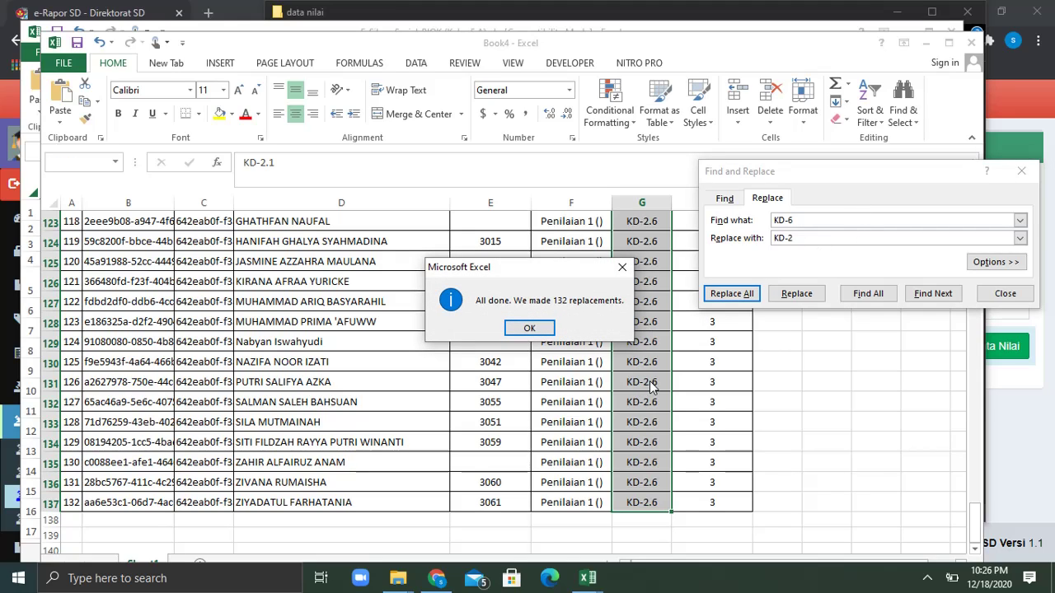
{"action": "left_click", "coordinate": [530, 328]}
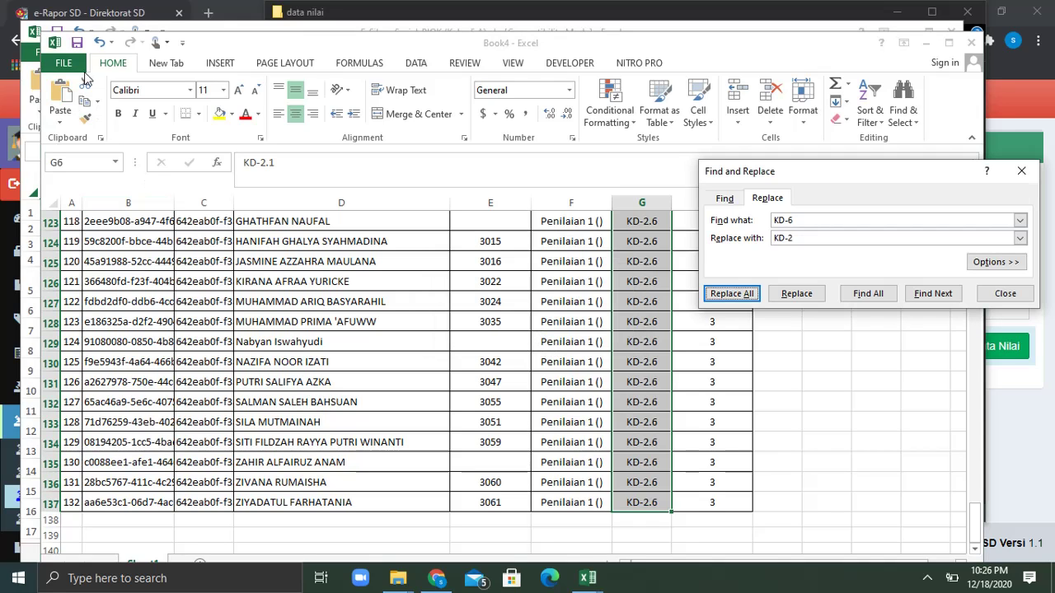
- Save the new workbook in the data nilai folder as nilai sikap sosial in Excel 97-2003 Workbook (*.xls) format
{"action": "left_click", "coordinate": [77, 43]}
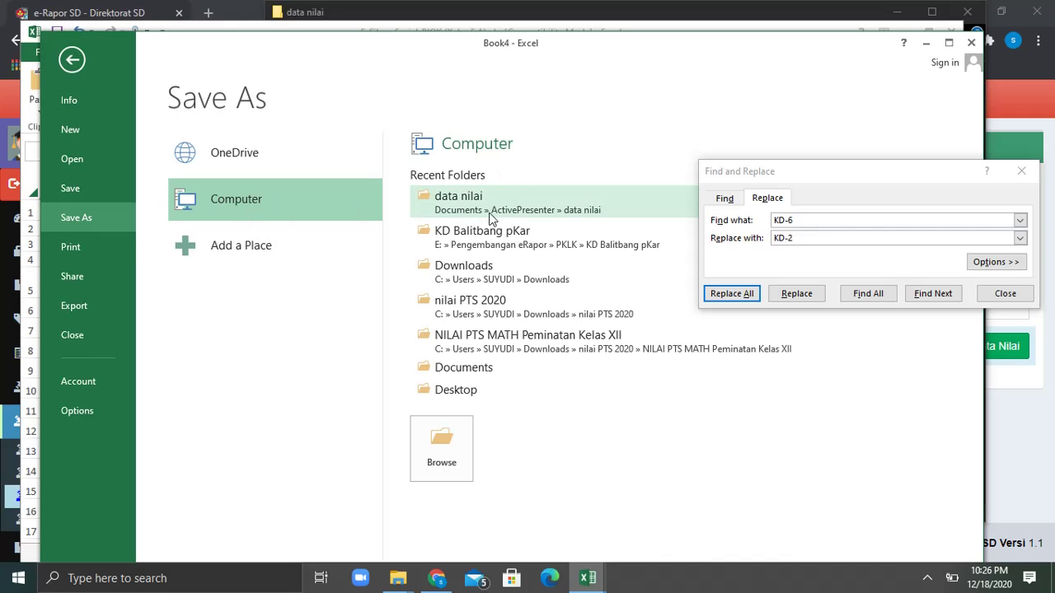
{"action": "left_click", "coordinate": [453, 197]}
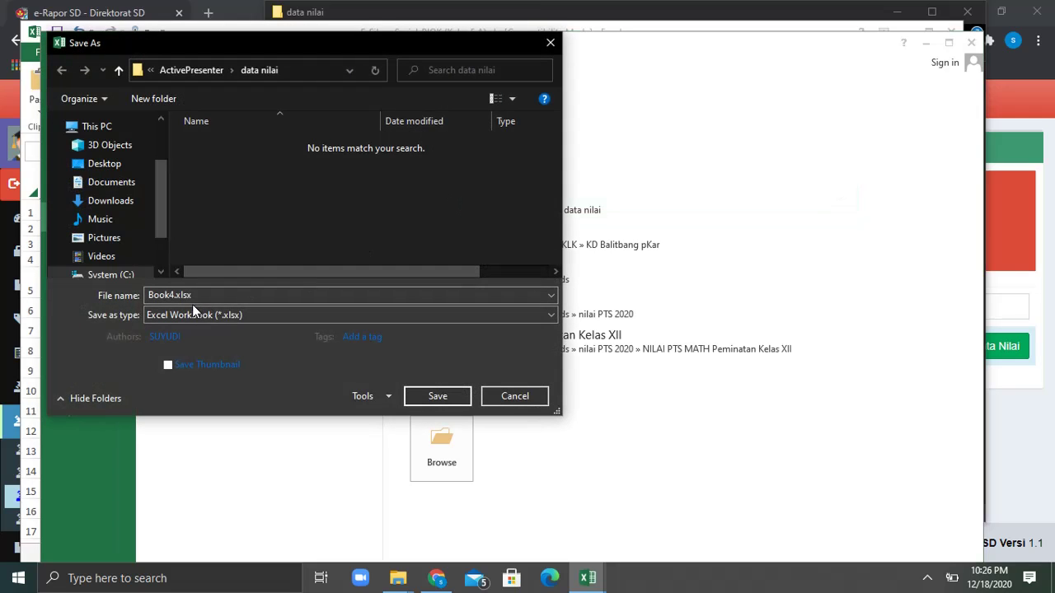
{"action": "left_click_drag", "start_coordinate": [201, 294], "coordinate": [101, 294]}
{"action": "type", "text": "nilai sikap "}
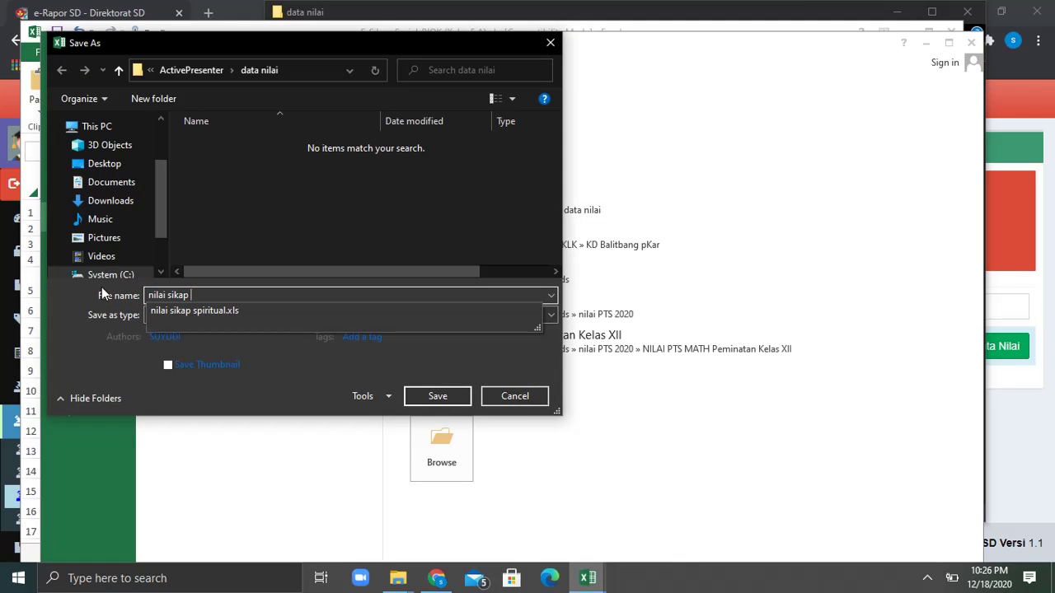
{"action": "type", "text": "sosial"}
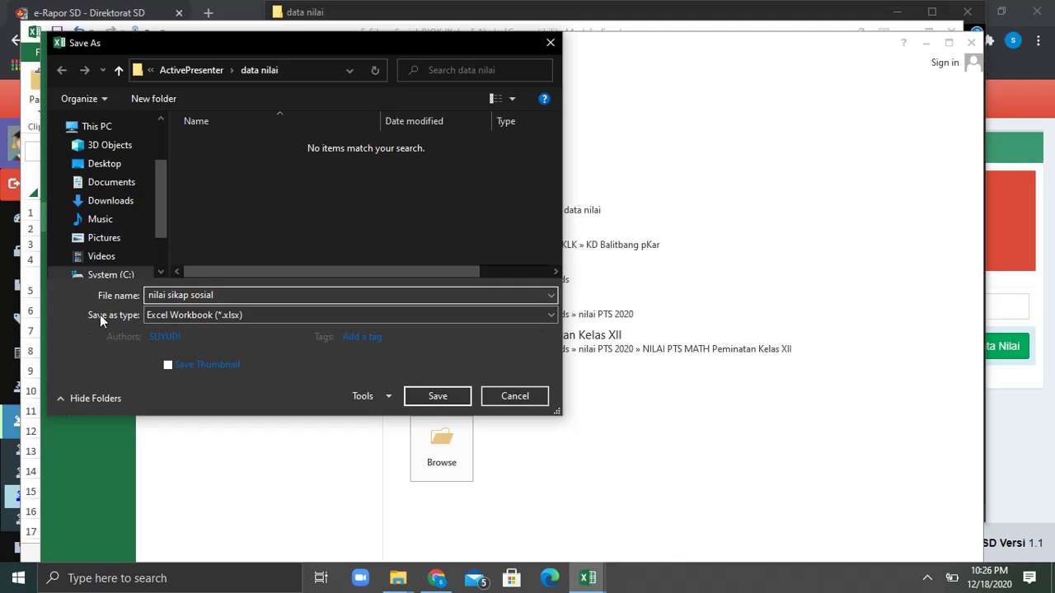
{"action": "left_click", "coordinate": [163, 316]}
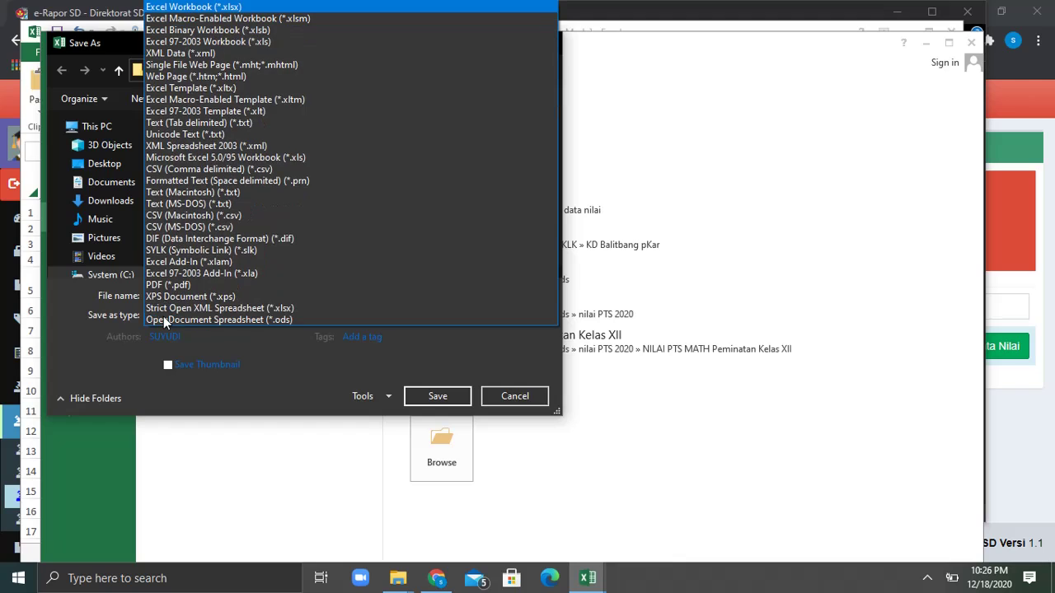
{"action": "left_click", "coordinate": [206, 43]}
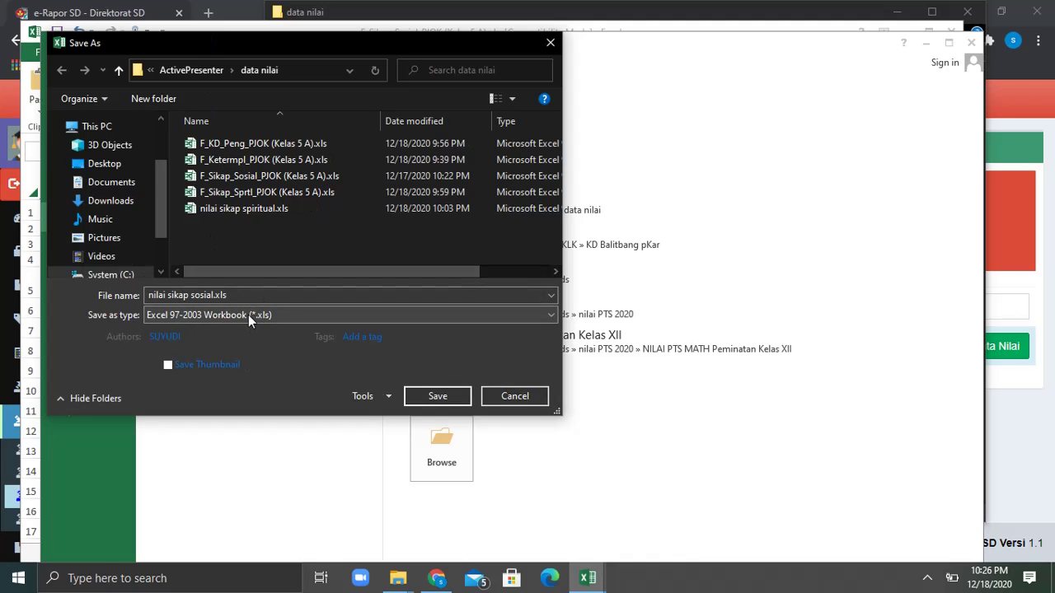
{"action": "left_click", "coordinate": [437, 396]}
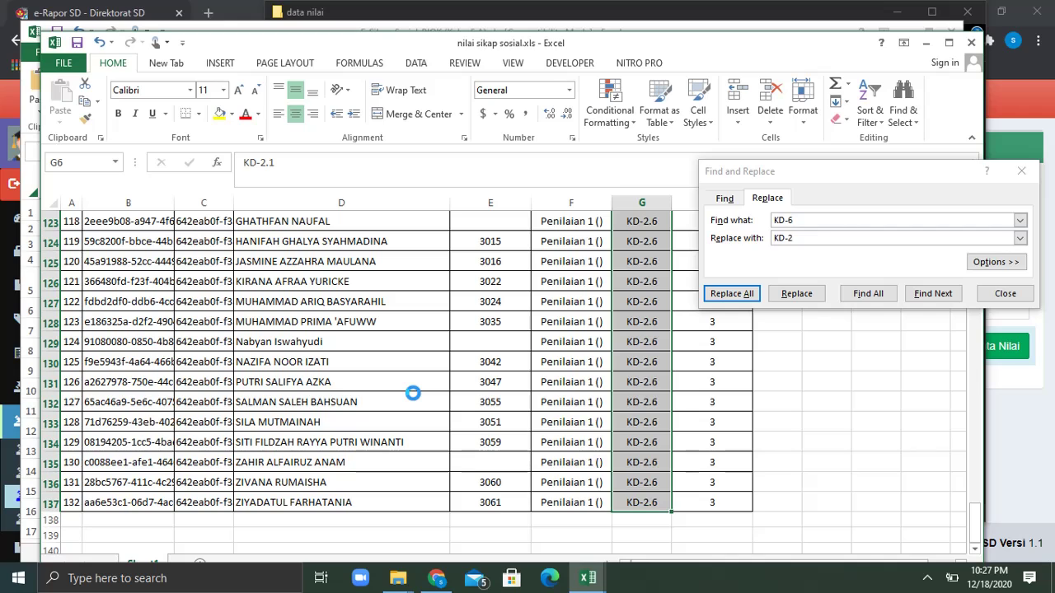
- Switch to e-Rapor SD and choose nilai sikap sosial.xls as the file for the social attitude grade import
{"action": "left_click", "coordinate": [1015, 90]}
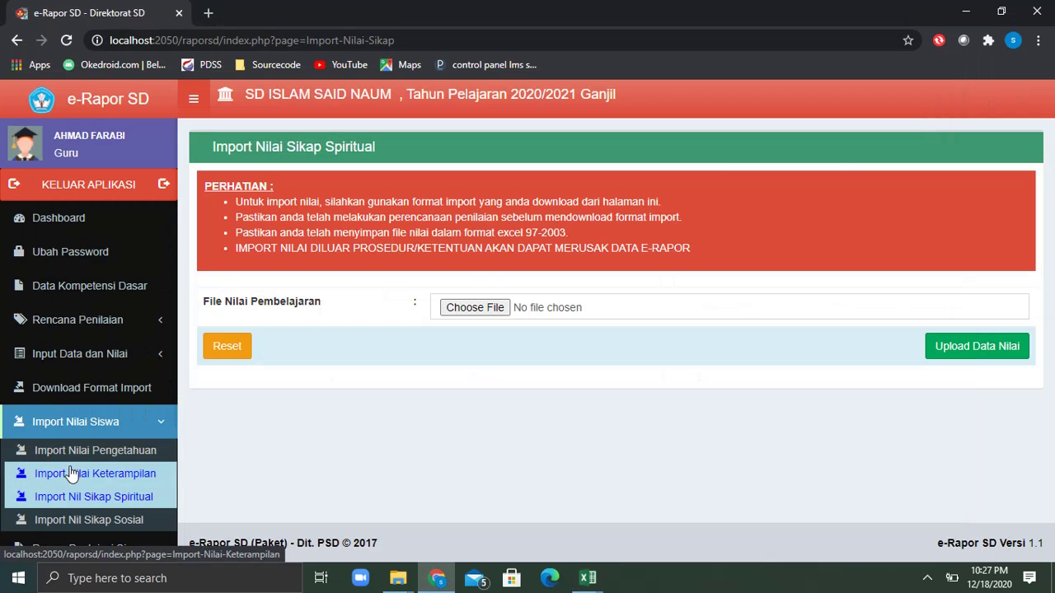
{"action": "left_click", "coordinate": [92, 522]}
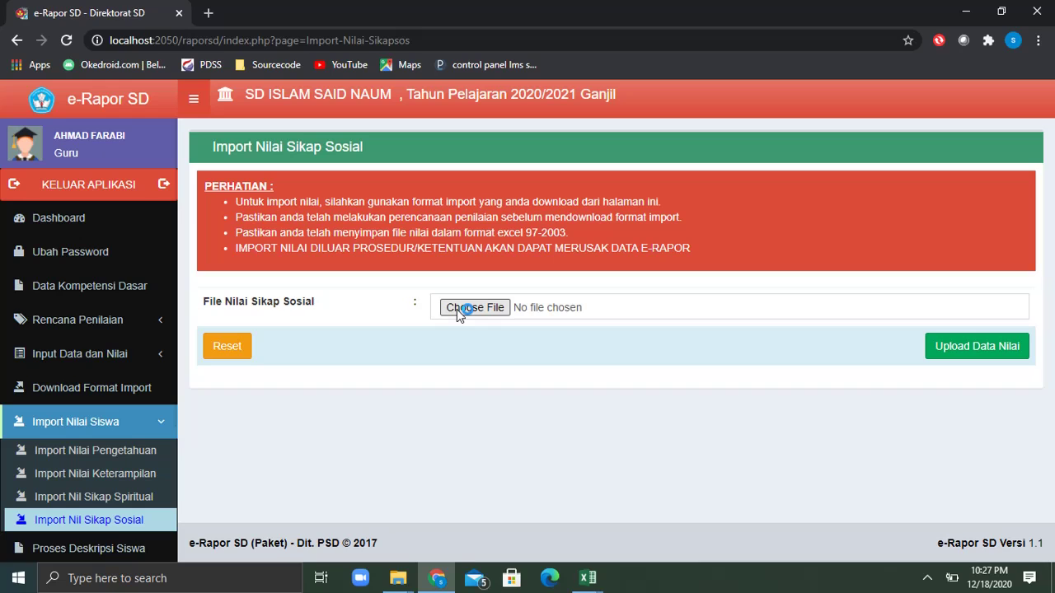
{"action": "left_click", "coordinate": [457, 309]}
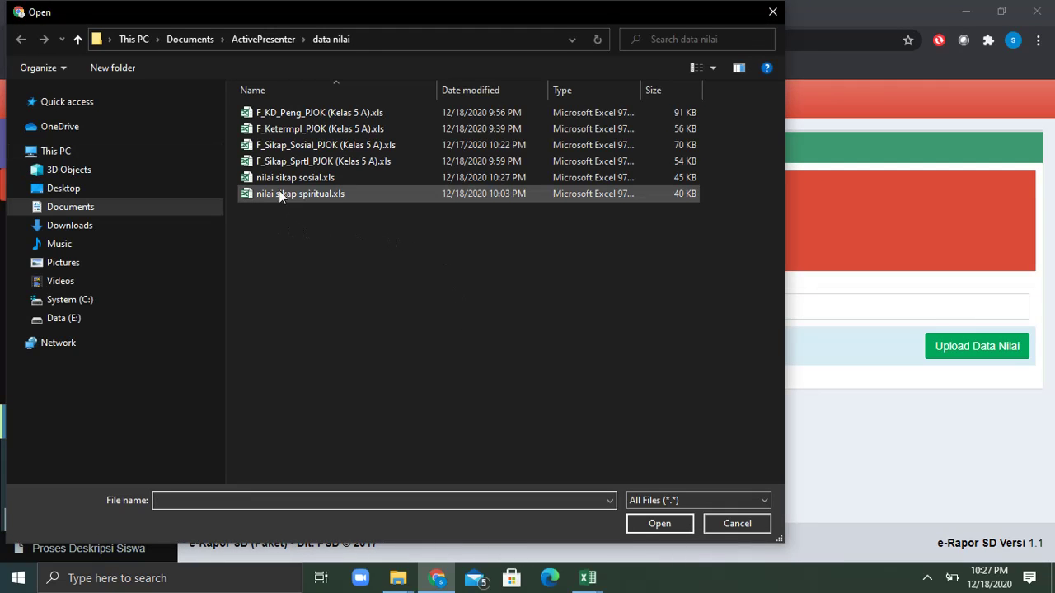
{"action": "double_click", "coordinate": [295, 176]}
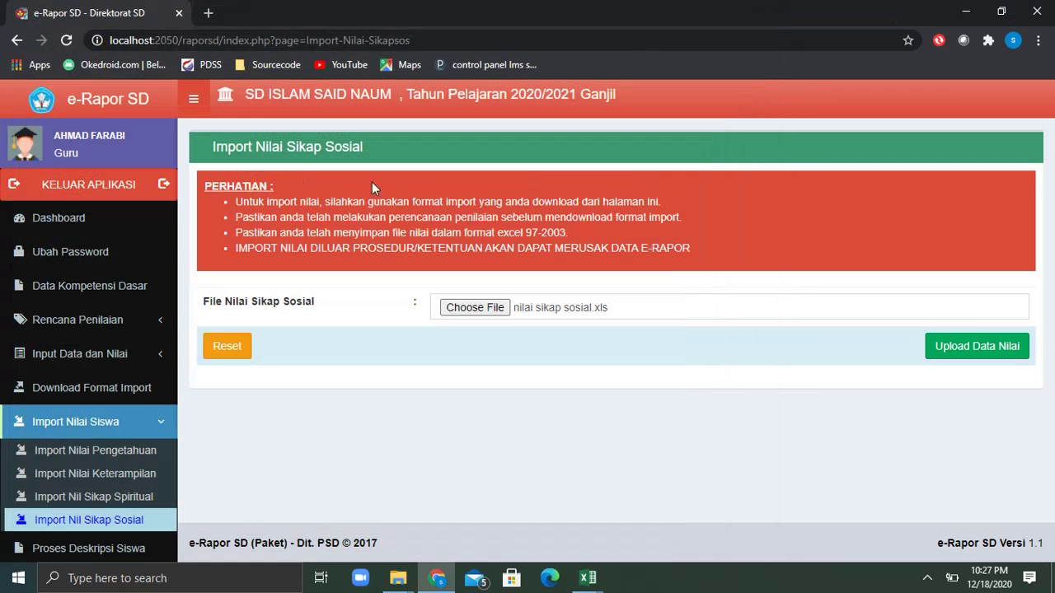
- Upload the chosen social attitude grade file, save the grade data and acknowledge the result
{"action": "left_click", "coordinate": [954, 348]}
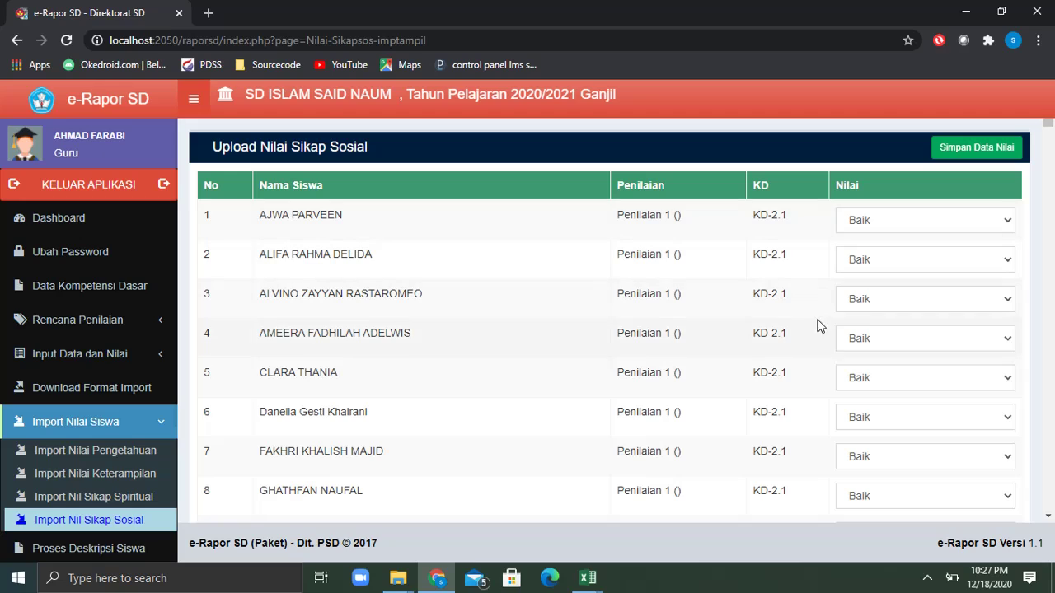
{"action": "left_click", "coordinate": [961, 153]}
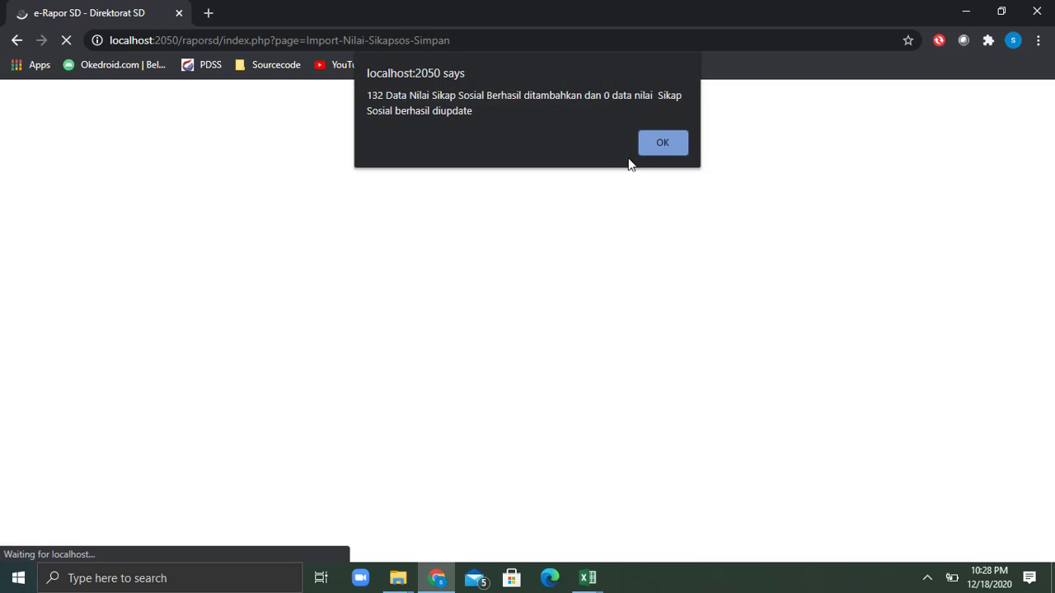
{"action": "left_click", "coordinate": [662, 144]}
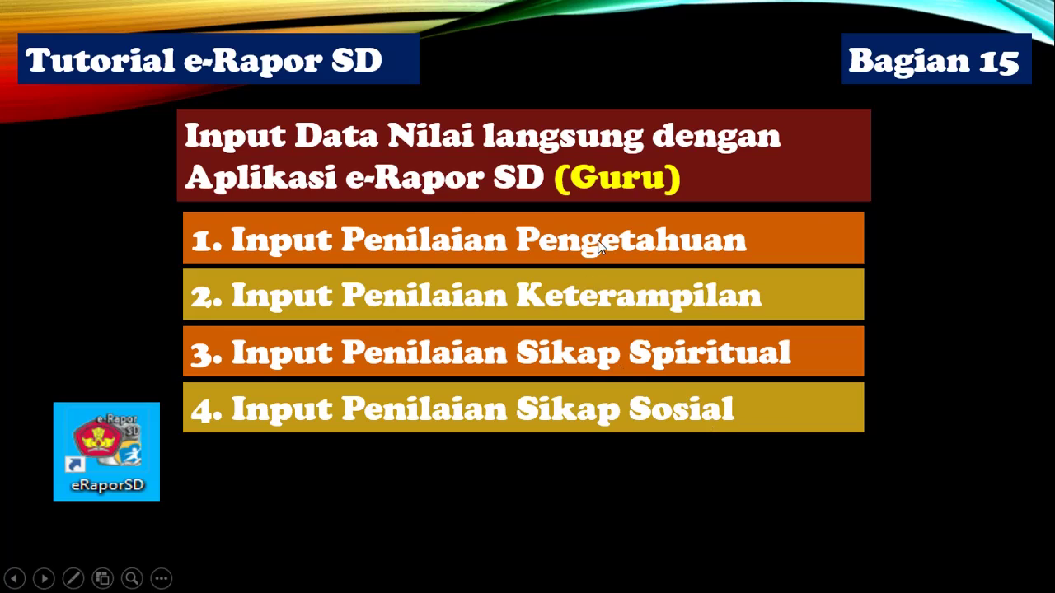
{"action": "key", "text": "Right"}
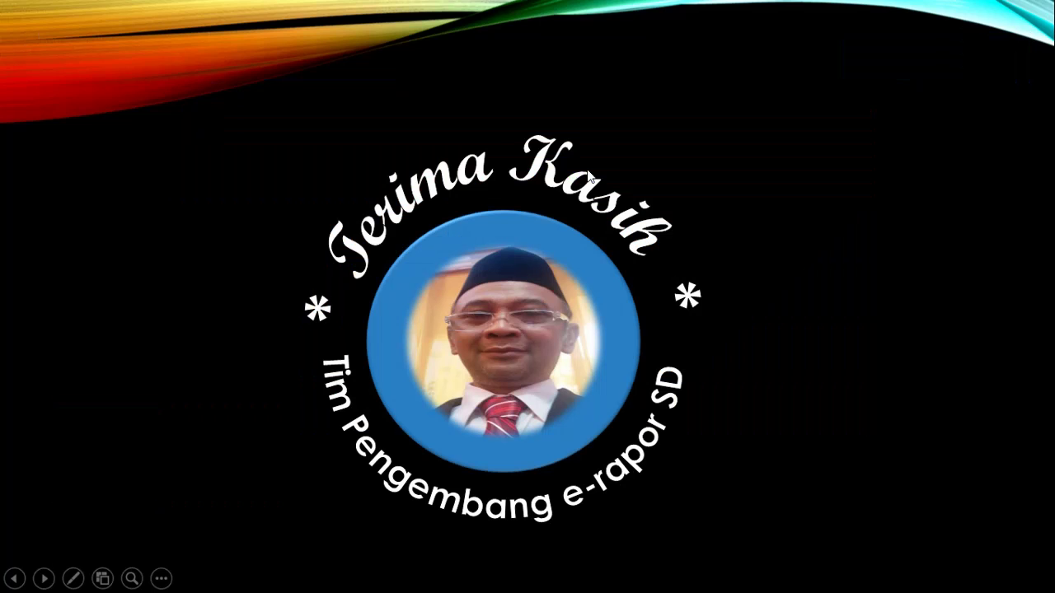